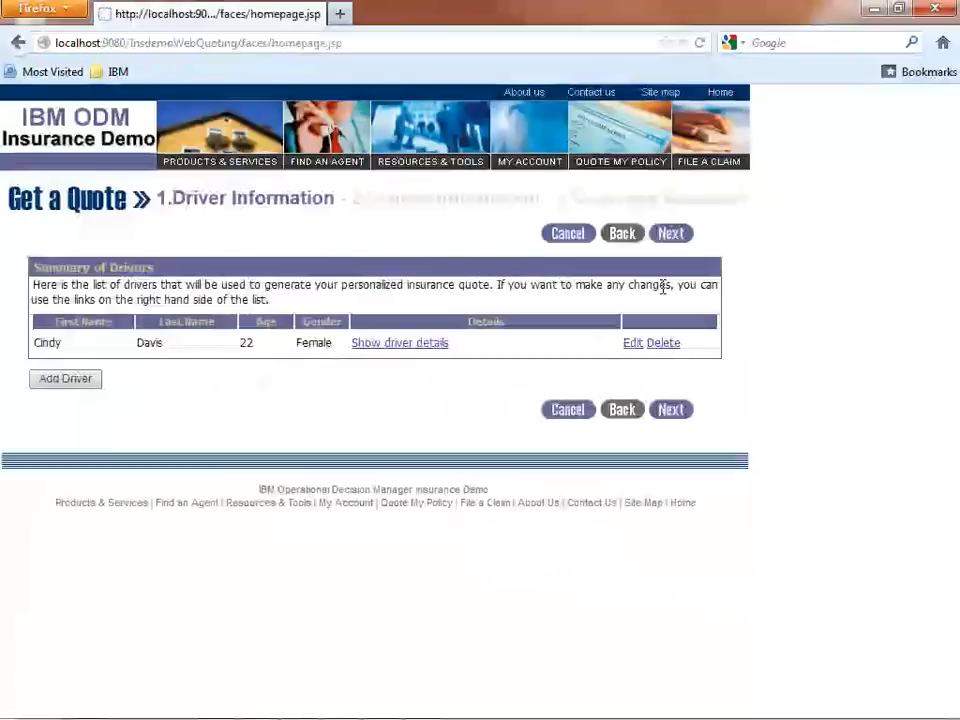
Show the listed driver's details and the 2012 Brand_A A1 vehicle's details, continuing through to coverage selection.
{"action": "left_click", "coordinate": [436, 343]}
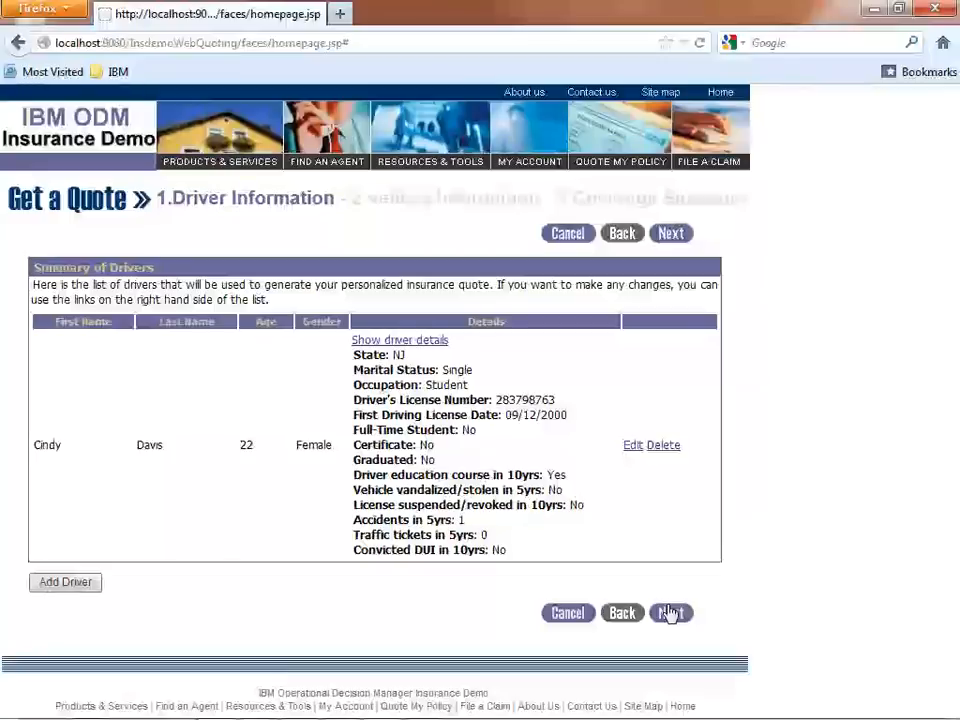
{"action": "left_click", "coordinate": [670, 613]}
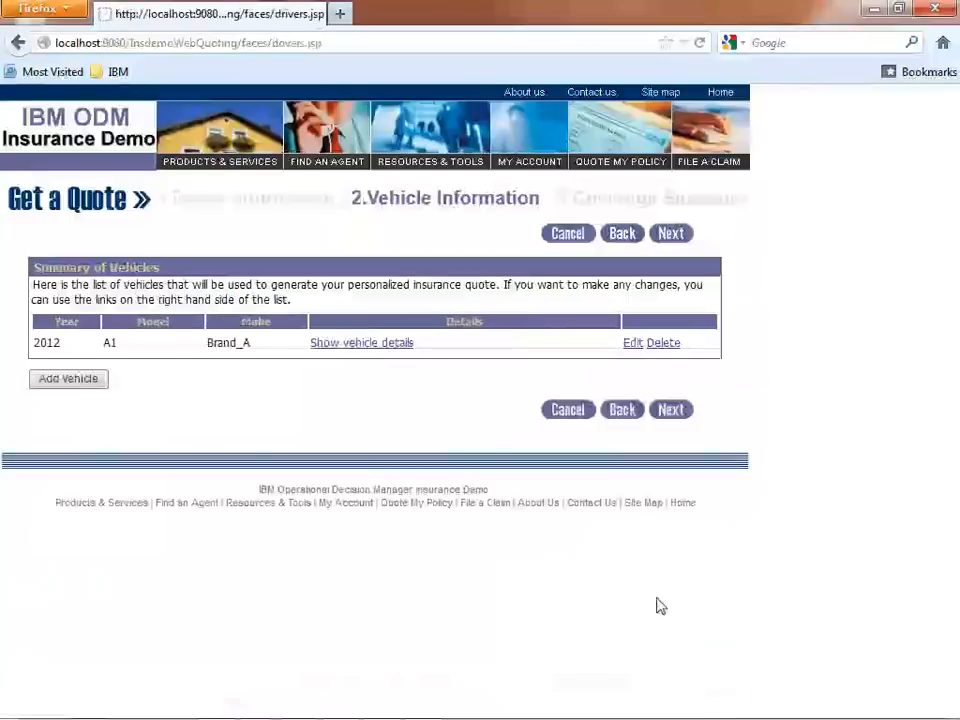
{"action": "left_click", "coordinate": [364, 343]}
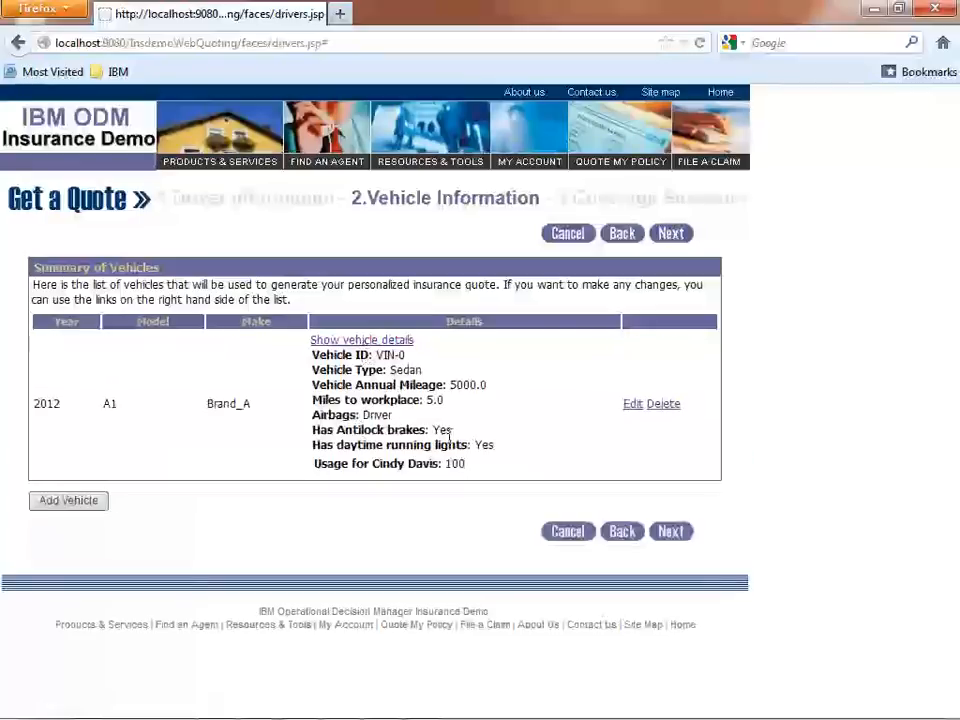
{"action": "left_click", "coordinate": [670, 532]}
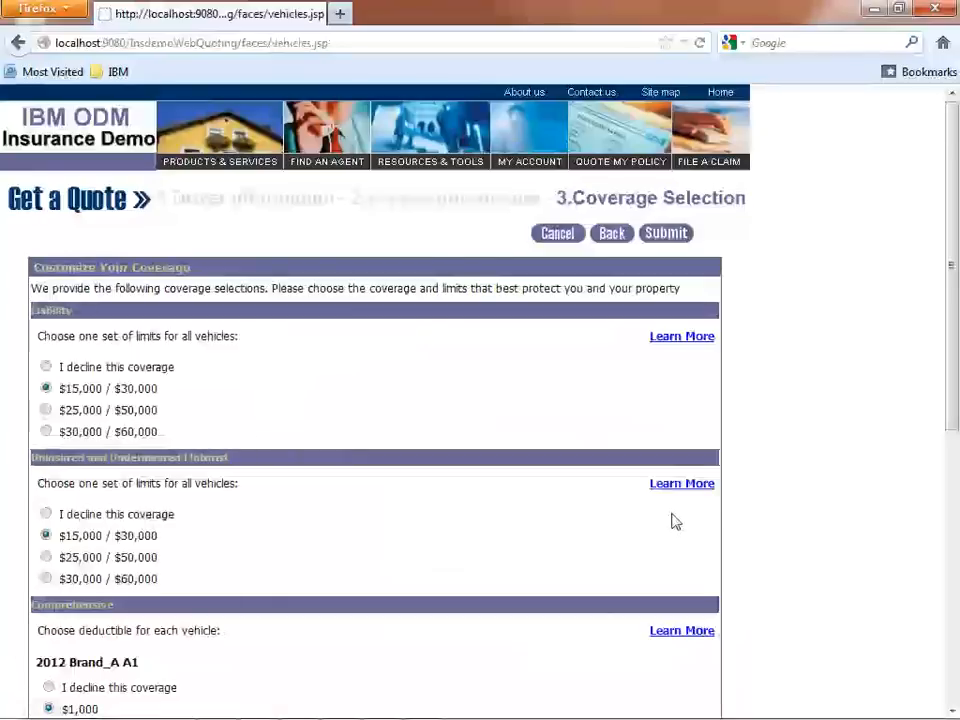
Submit the preselected coverages for a quote and expand the premium breakdowns for Comprehensive and Collision.
{"action": "mouse_move", "coordinate": [954, 265]}
{"action": "left_mouse_down"}
{"action": "mouse_move", "coordinate": [940, 568]}
{"action": "mouse_move", "coordinate": [952, 252]}
{"action": "left_mouse_up"}
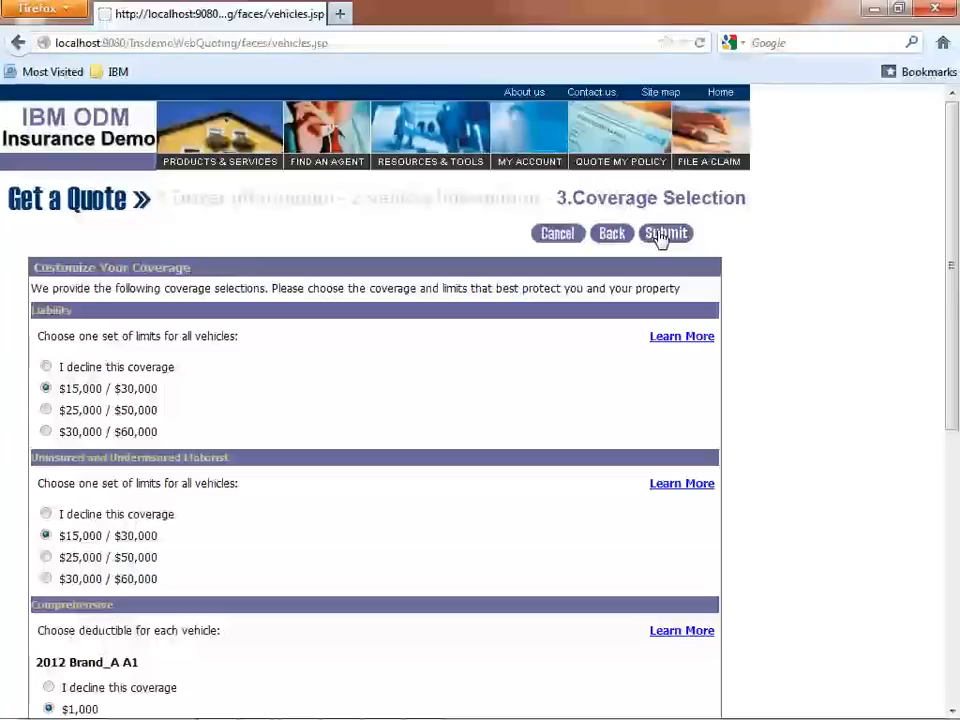
{"action": "left_click", "coordinate": [662, 234]}
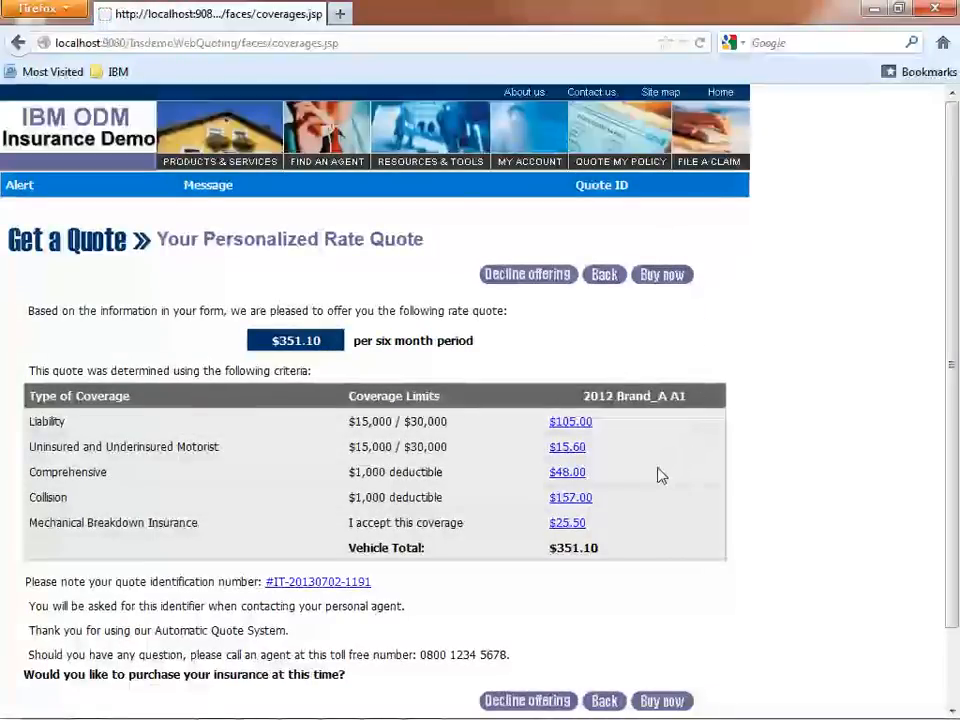
{"action": "left_click", "coordinate": [572, 474]}
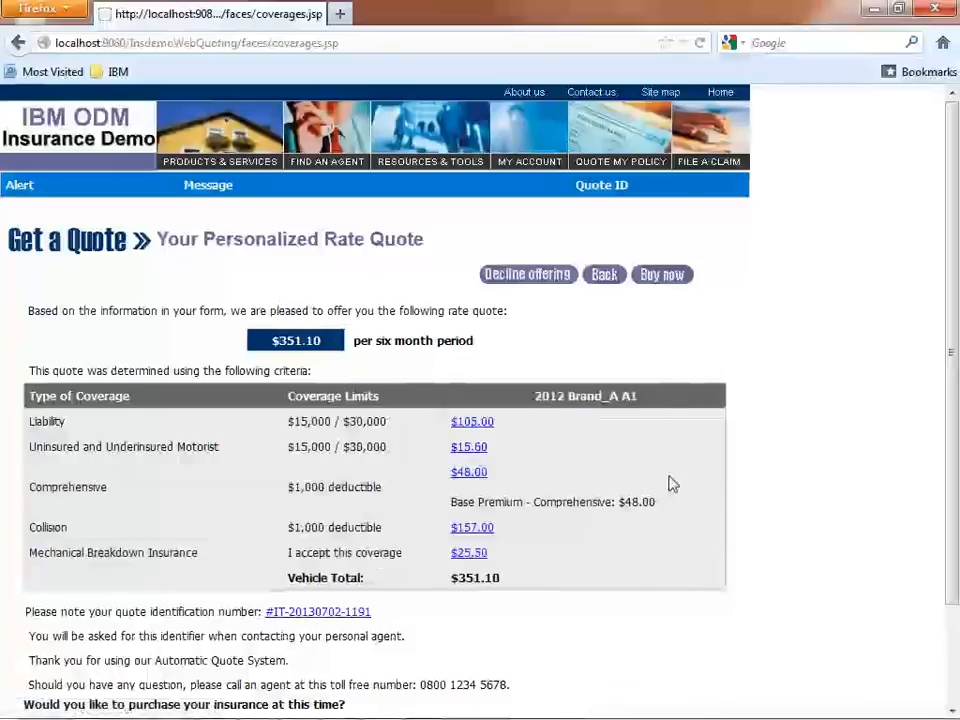
{"action": "left_click", "coordinate": [486, 531]}
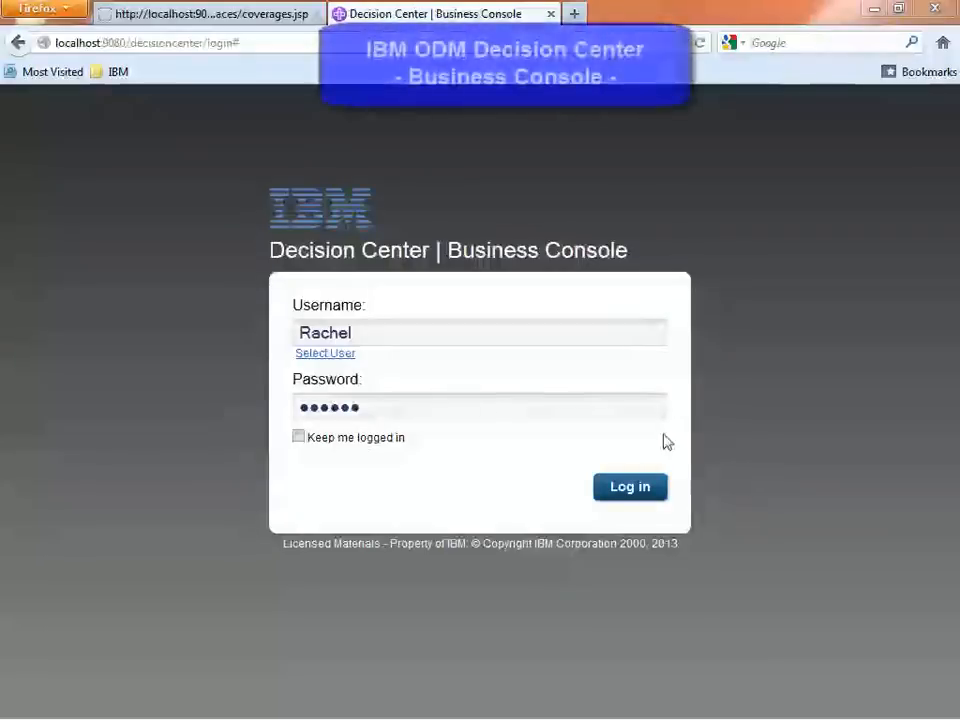
Log in to the Decision Center Business Console and open the "Update pricing policy for NJ" activity.
{"action": "left_click", "coordinate": [633, 490]}
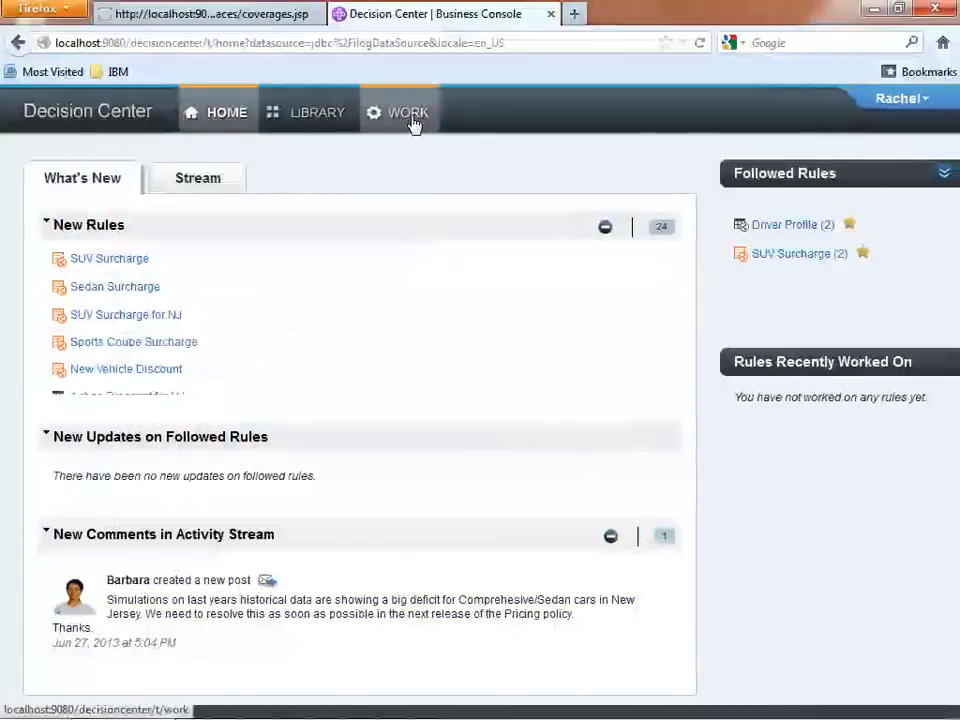
{"action": "left_click", "coordinate": [413, 122]}
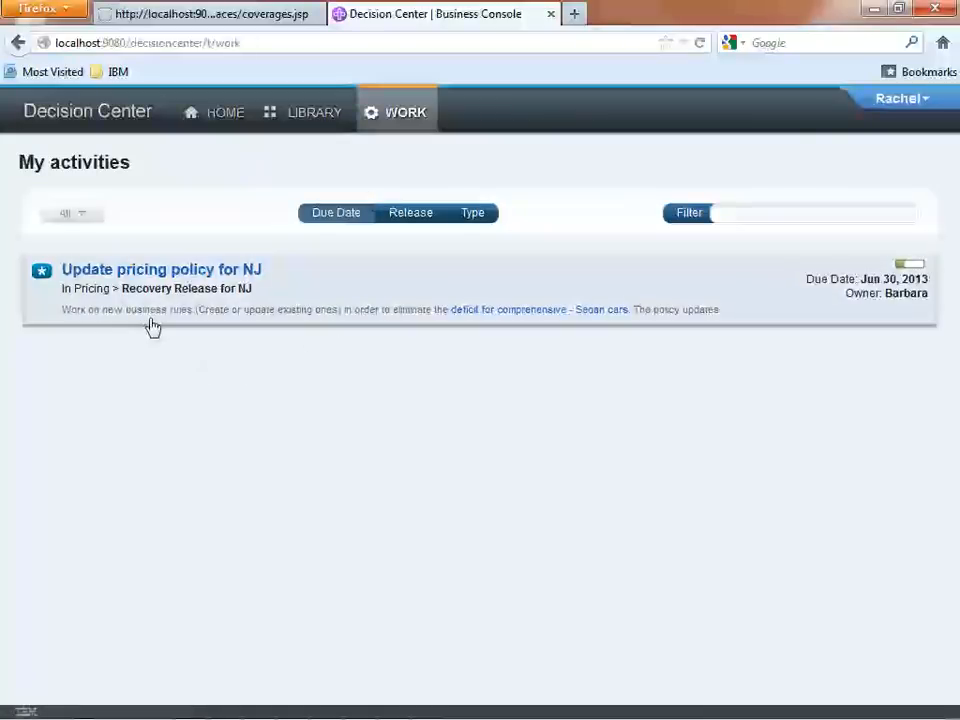
{"action": "left_click", "coordinate": [249, 274]}
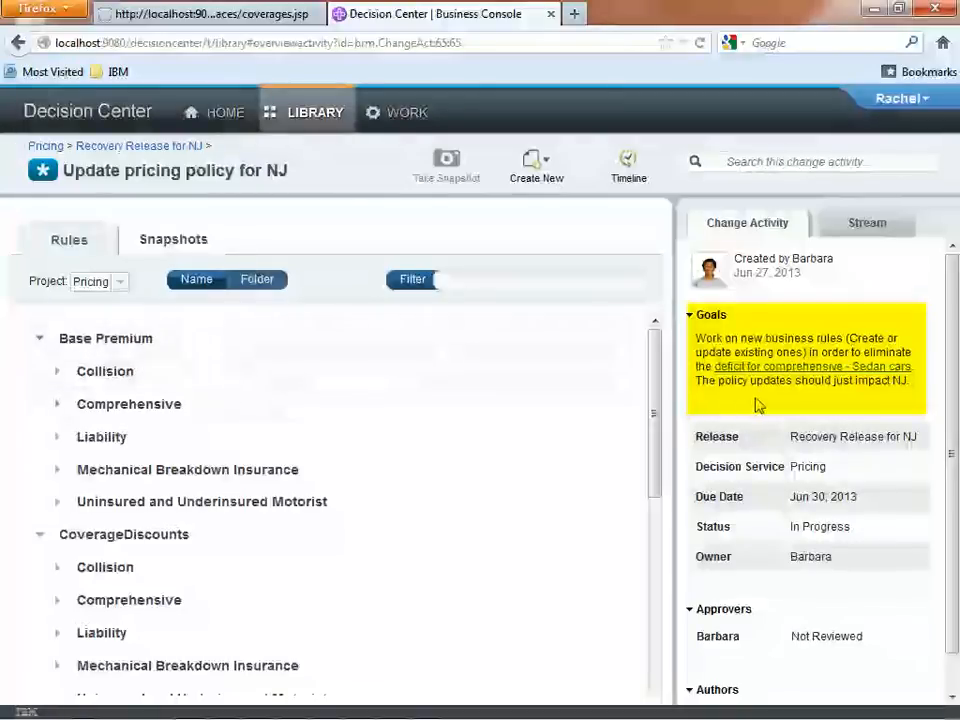
Open the linked report on the comprehensive Sedan deficit and examine its Key Performance Indicators.
{"action": "left_click", "coordinate": [790, 372]}
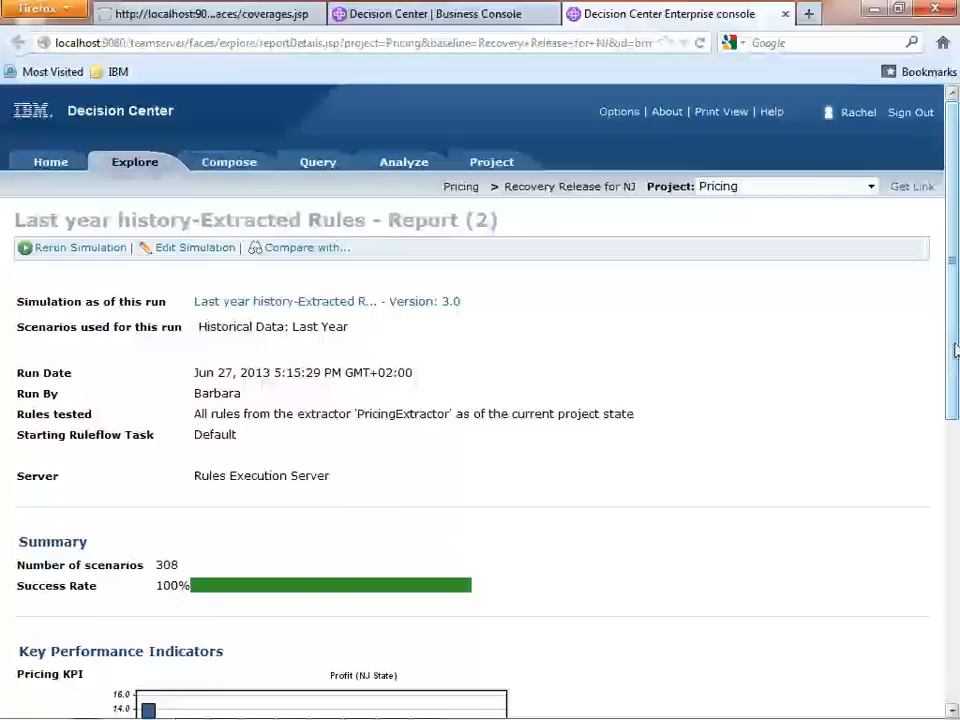
{"action": "left_click_drag", "start_coordinate": [955, 350], "coordinate": [950, 505]}
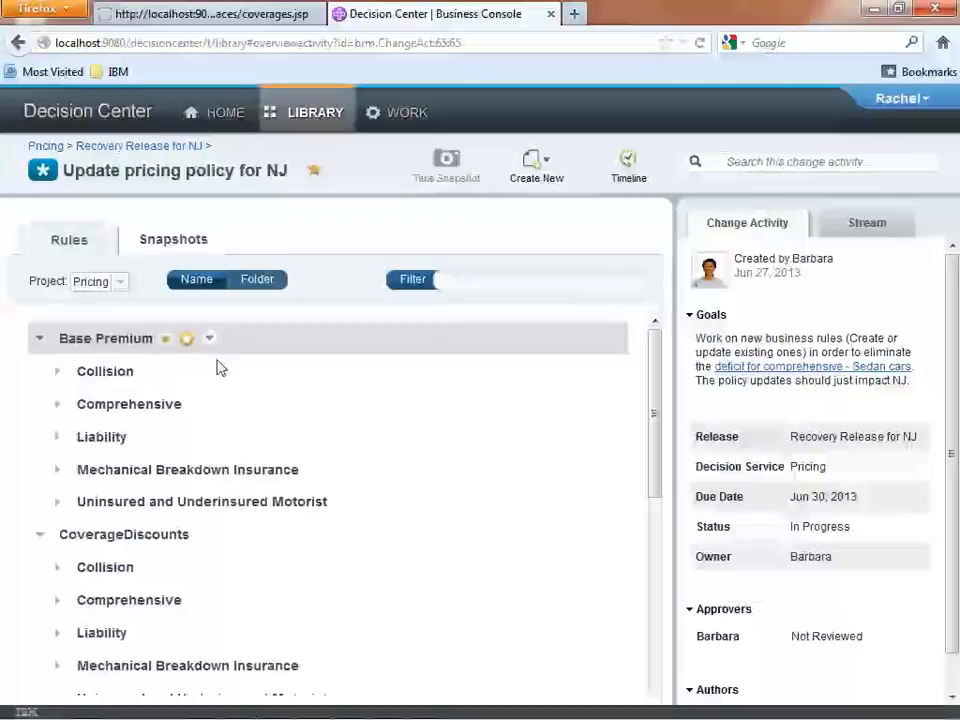
Create a new rule named "Sedan Surcharge NJ" in the CoverageSurcharges/Comprehensive/NJ folder.
{"action": "left_click", "coordinate": [40, 538]}
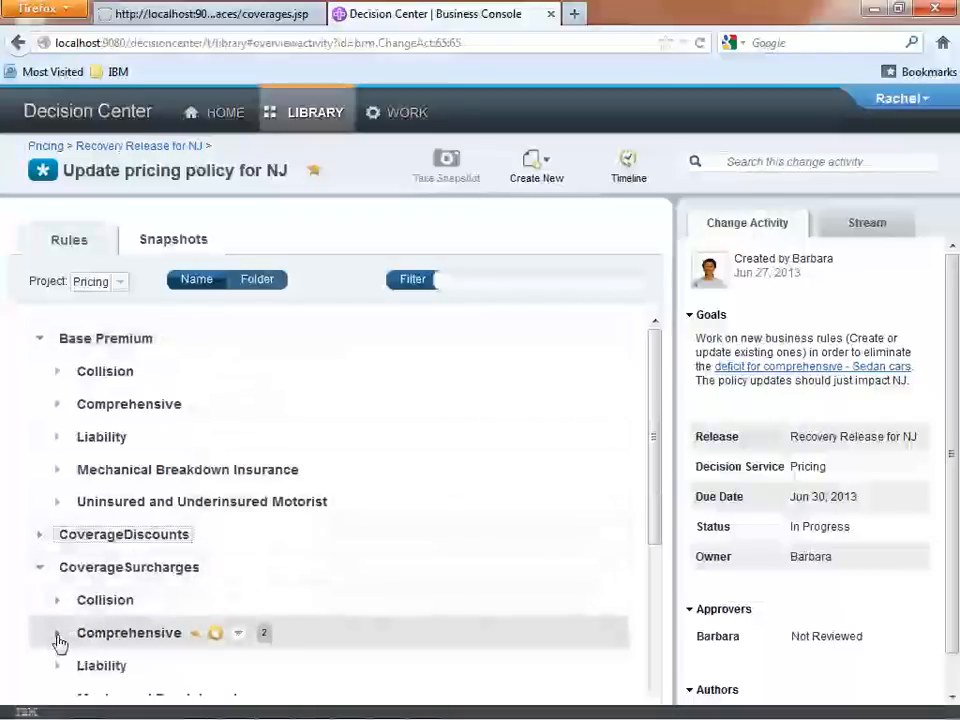
{"action": "left_click", "coordinate": [58, 636]}
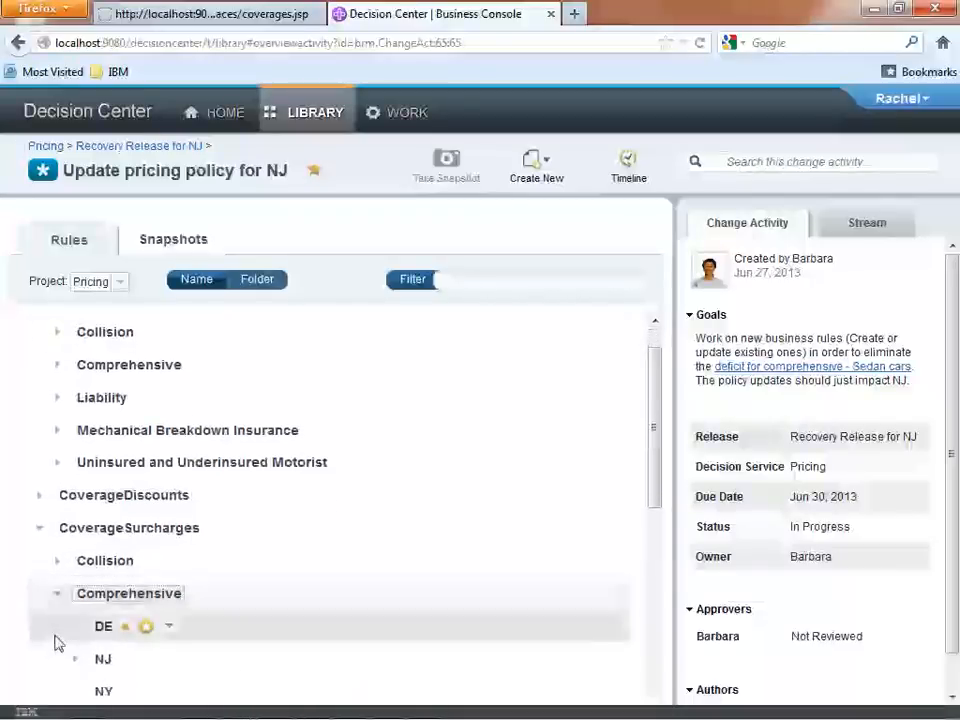
{"action": "left_click", "coordinate": [74, 621]}
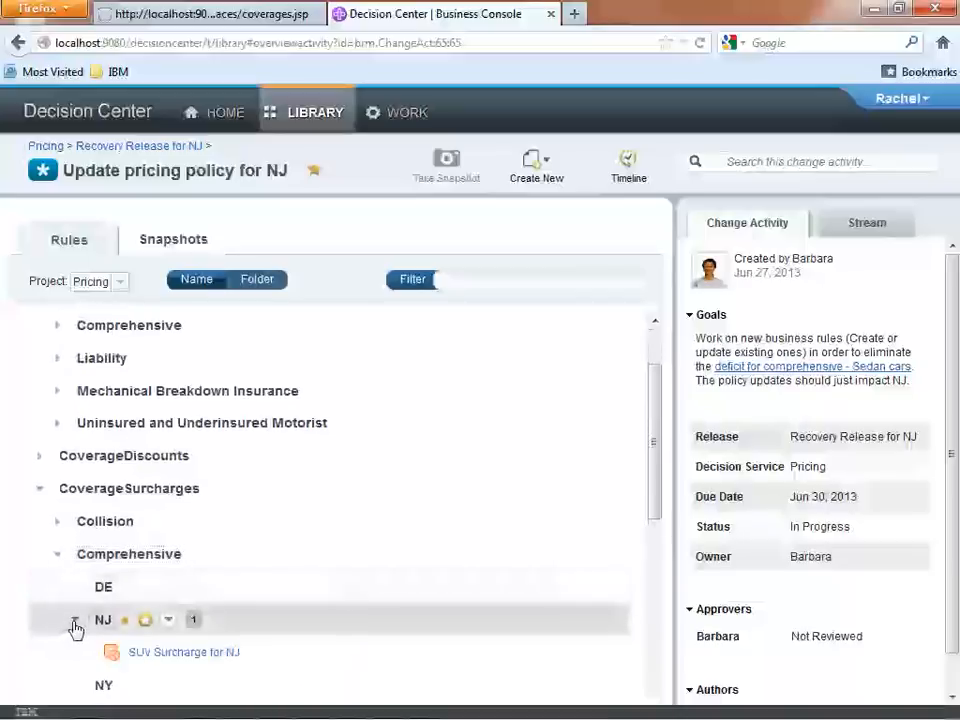
{"action": "left_click", "coordinate": [169, 622]}
{"action": "mouse_move", "coordinate": [192, 606]}
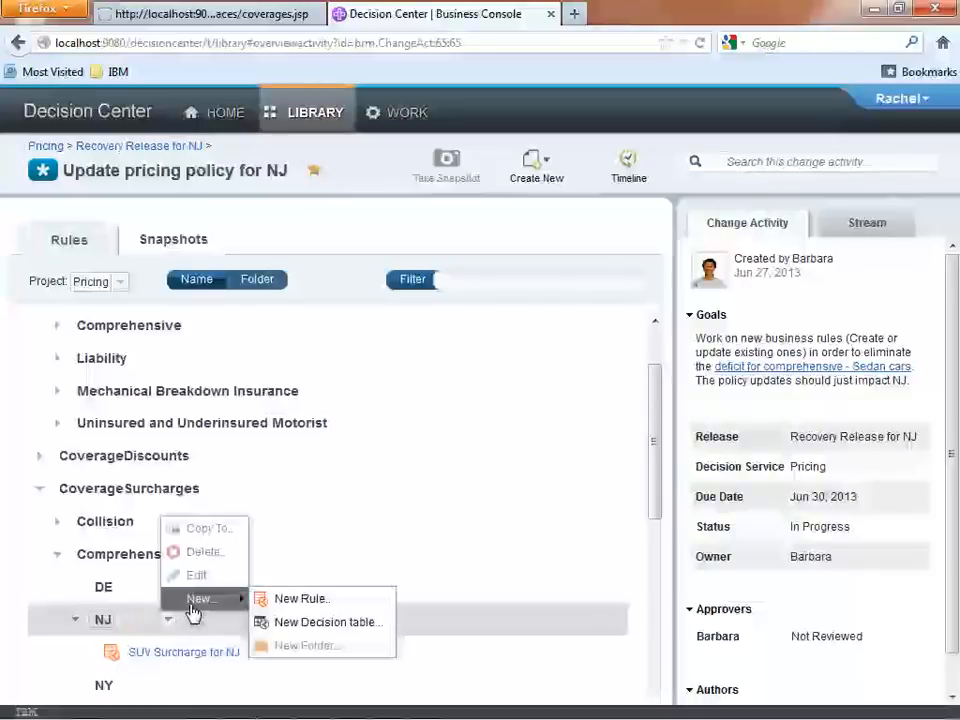
{"action": "left_click", "coordinate": [295, 601]}
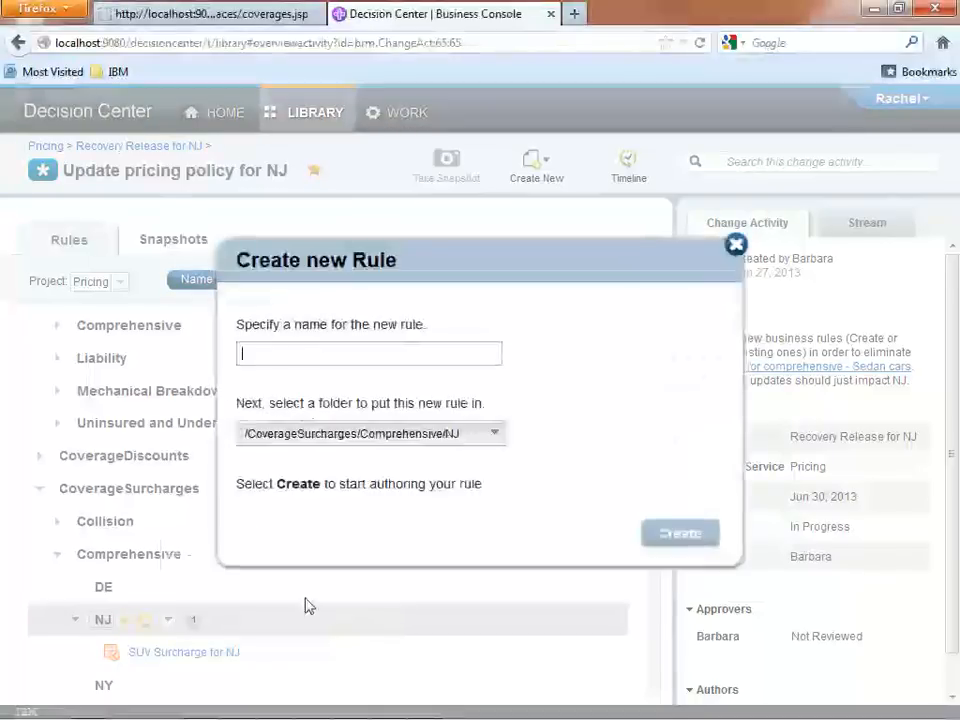
{"action": "left_click", "coordinate": [295, 351]}
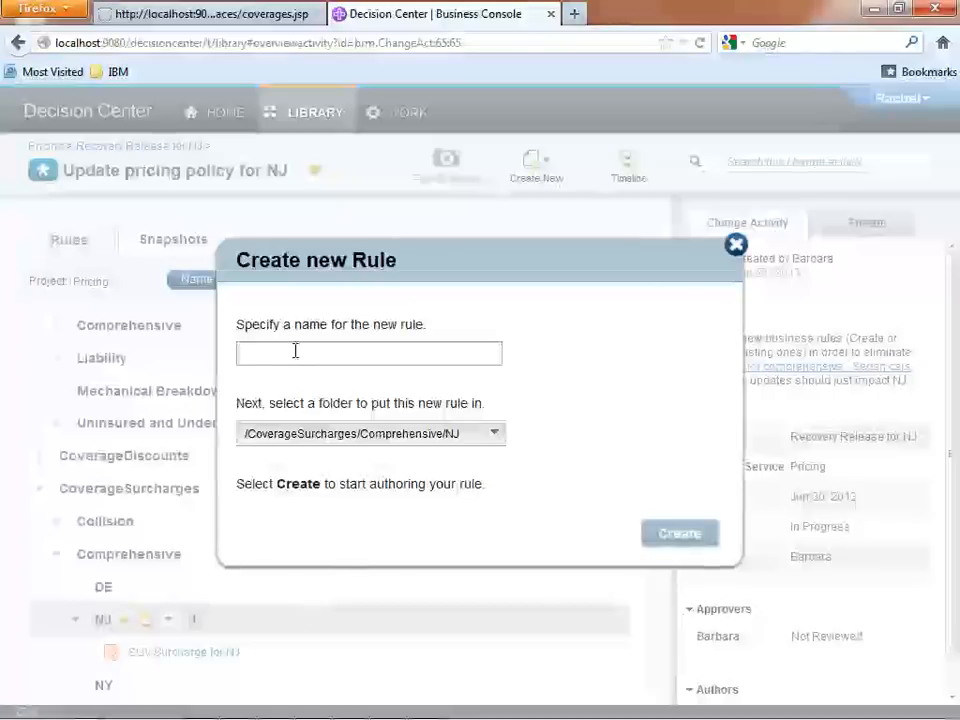
{"action": "type", "text": "Sedan Surcharge"}
{"action": "key", "text": "Return"}
{"action": "type", "text": "NJ"}
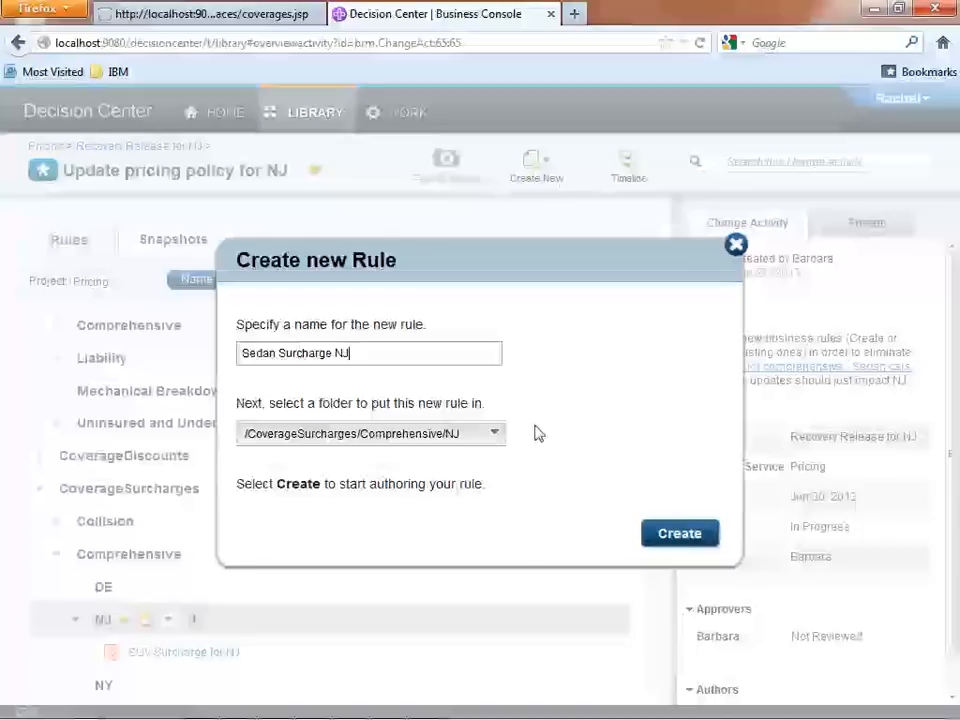
{"action": "left_click", "coordinate": [680, 534]}
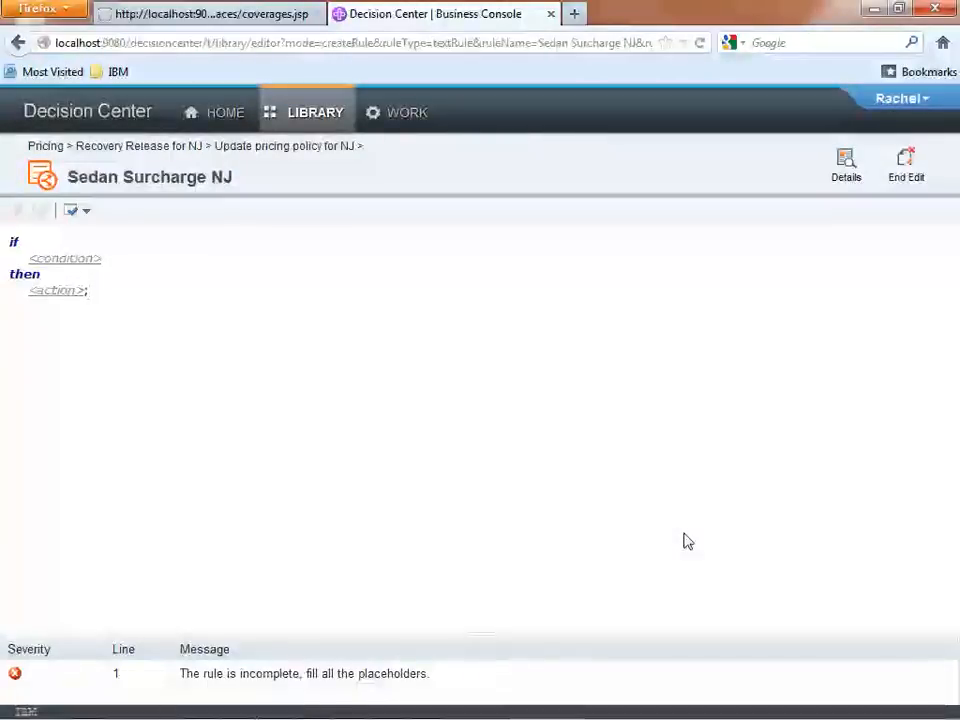
Set the rule's condition to "the state of residence of the driver is NJ".
{"action": "left_click", "coordinate": [85, 260]}
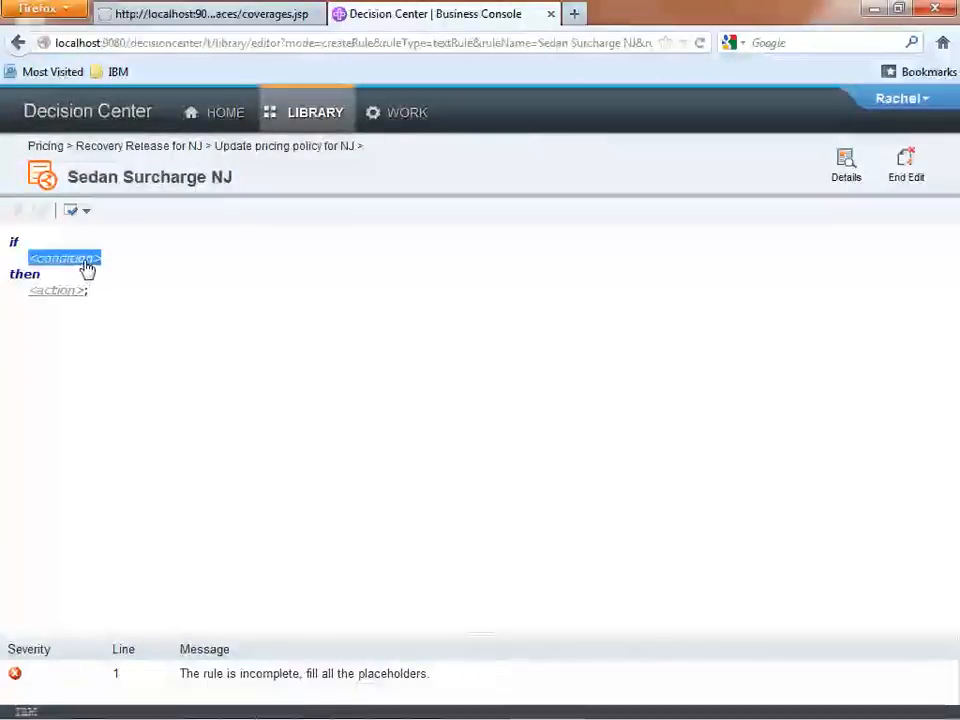
{"action": "type", "text": "the "}
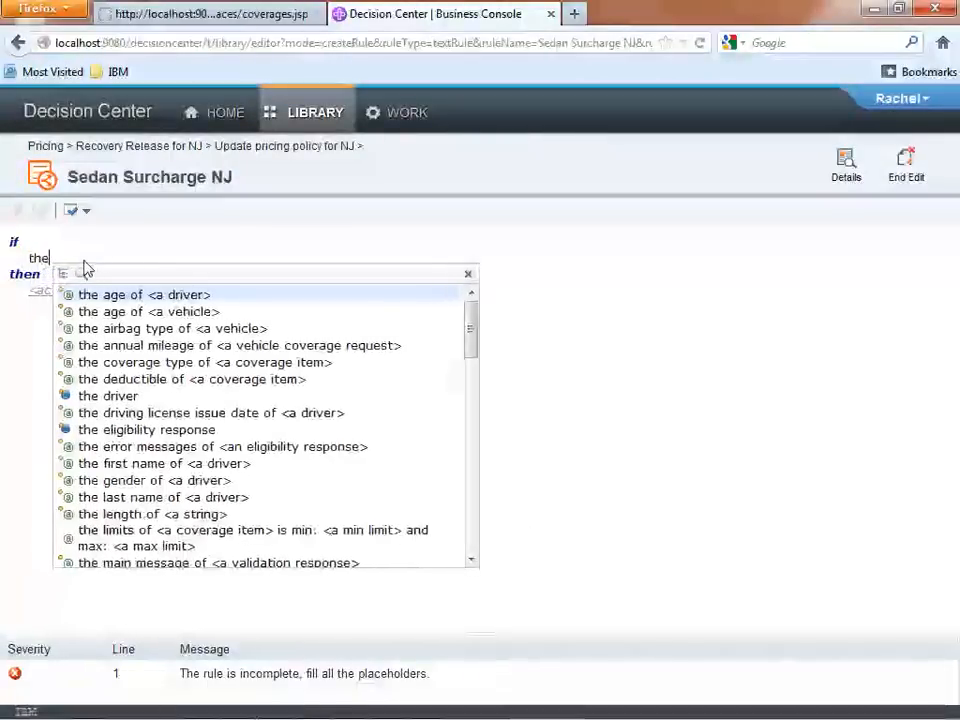
{"action": "type", "text": "state"}
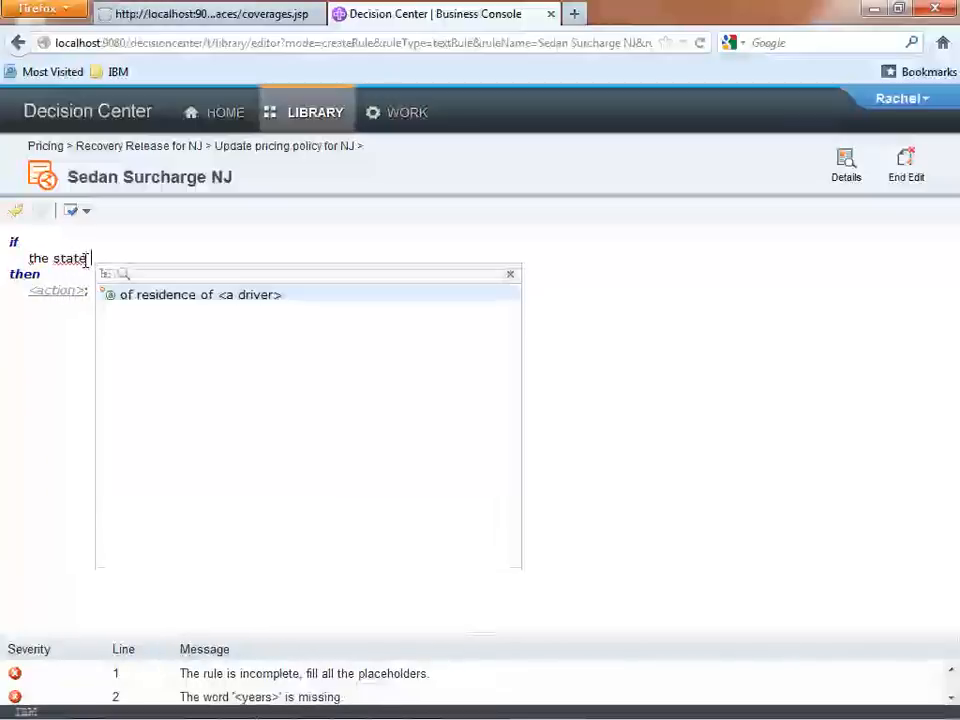
{"action": "key", "text": "Return"}
{"action": "key", "text": "Down"}
{"action": "key", "text": "Return"}
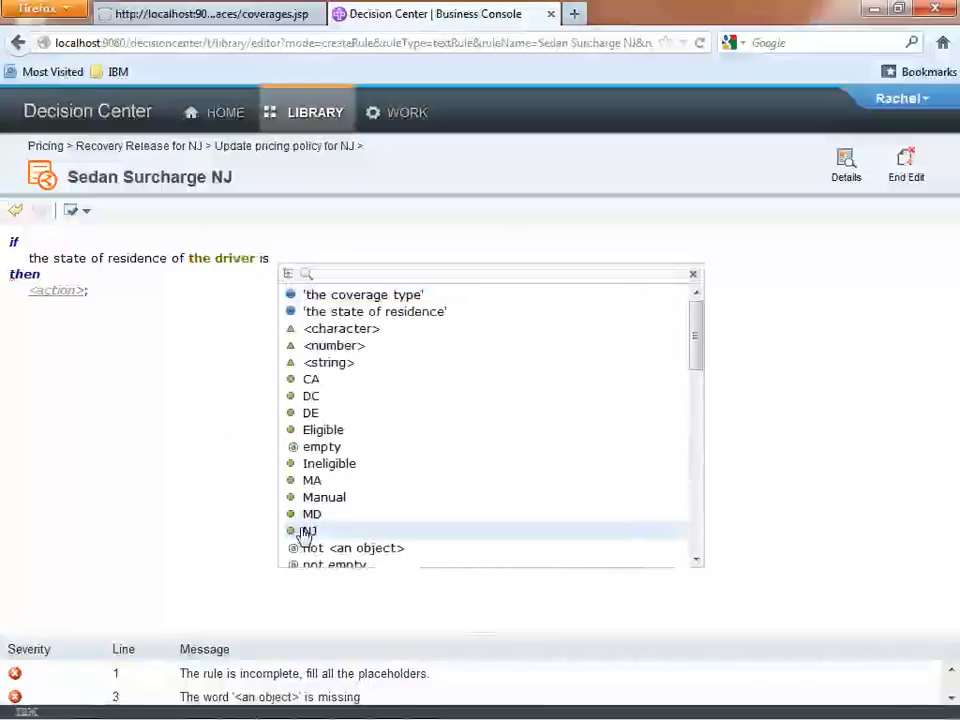
{"action": "left_click", "coordinate": [311, 535]}
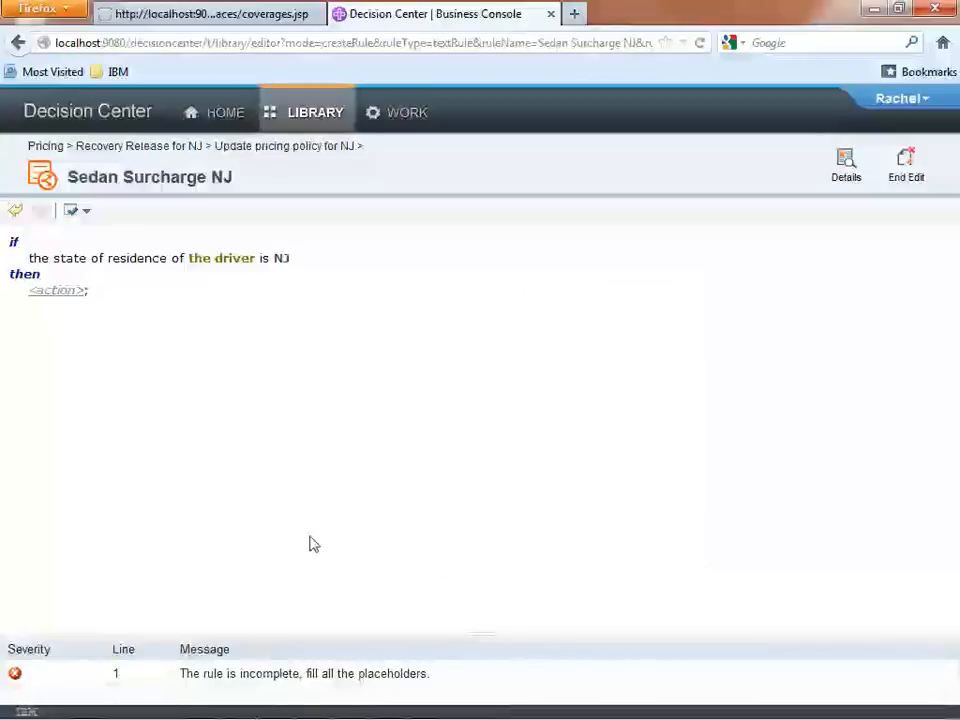
Add a second condition to the rule: "and the type of 'the vehicle' is Sedan".
{"action": "key", "text": "Return"}
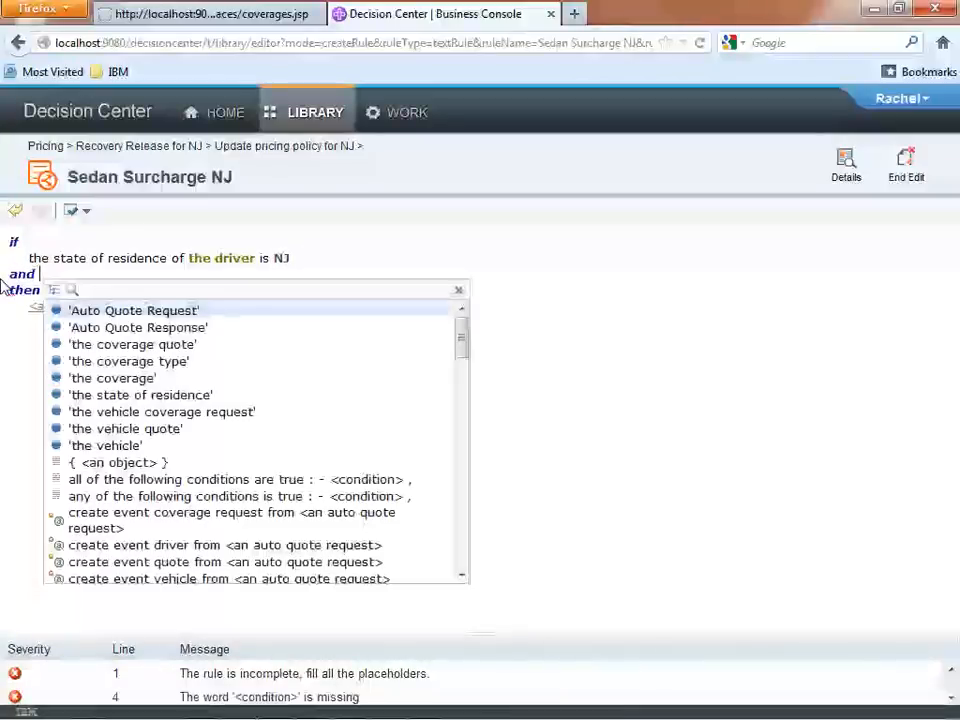
{"action": "type", "text": "he type"}
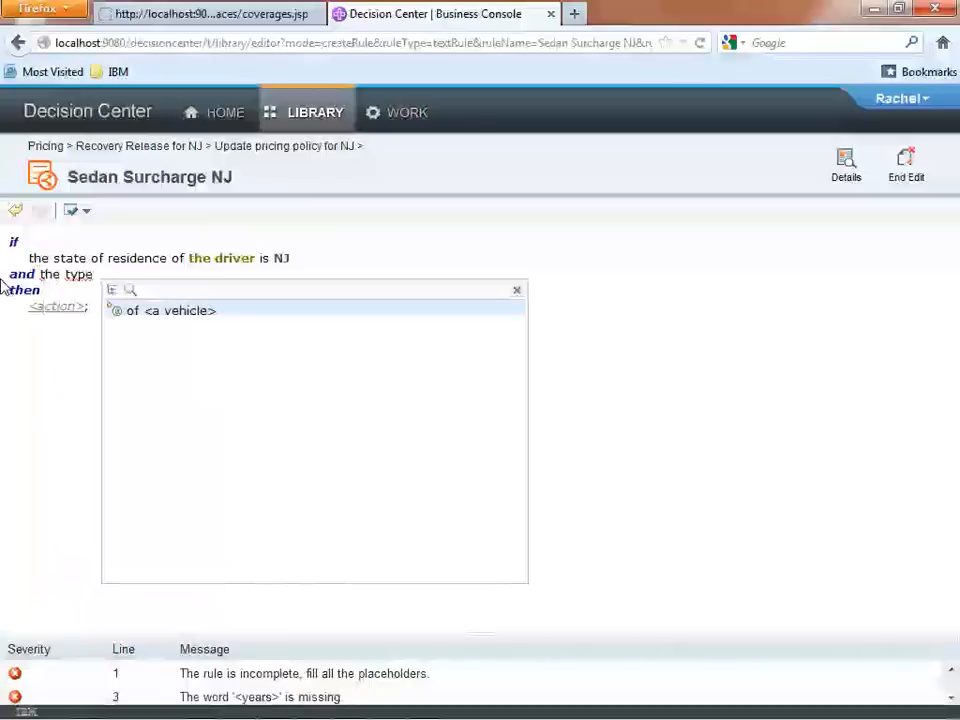
{"action": "key", "text": "Return"}
{"action": "key", "text": "Return"}
{"action": "type", "text": "is"}
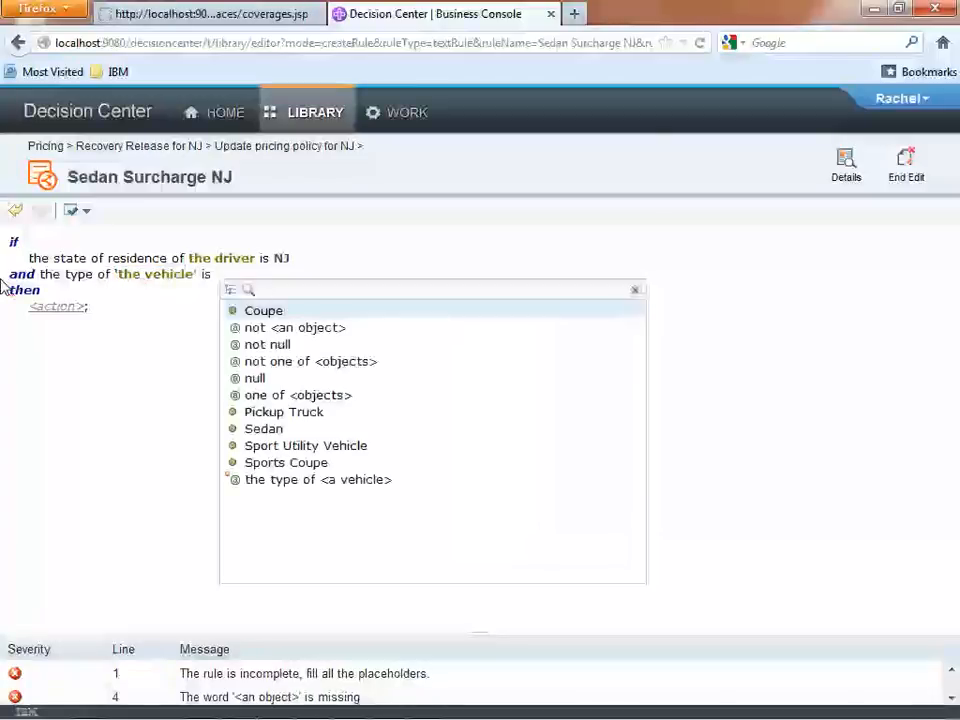
{"action": "left_click", "coordinate": [302, 430]}
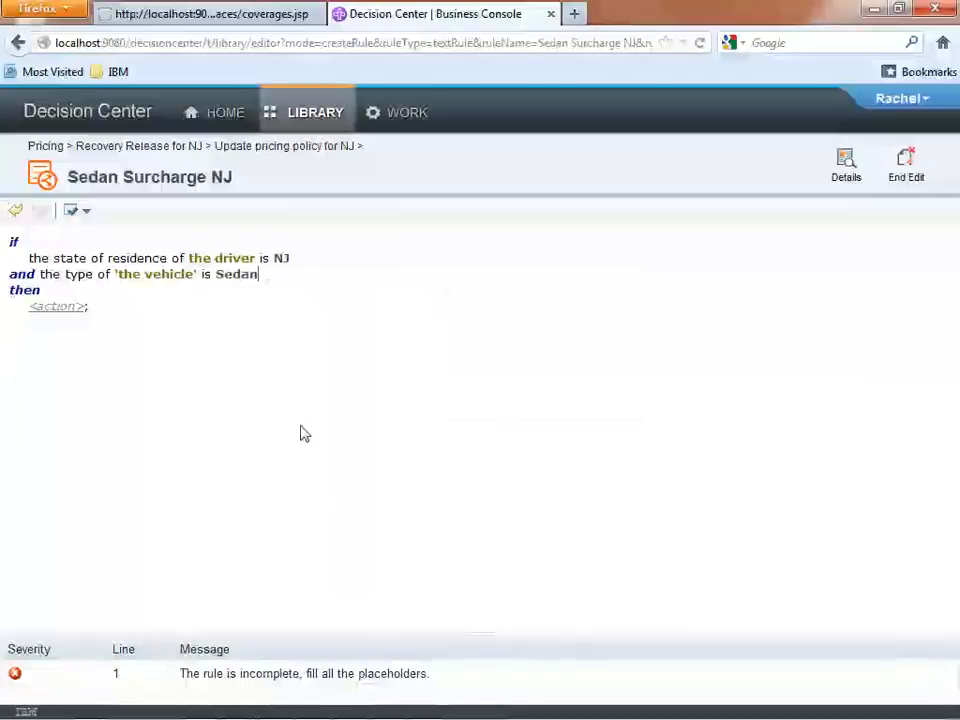
Insert the rule action that adds a dollar adjustment to a coverage quote, with amount $15 and type surcharge.
{"action": "left_click", "coordinate": [57, 308]}
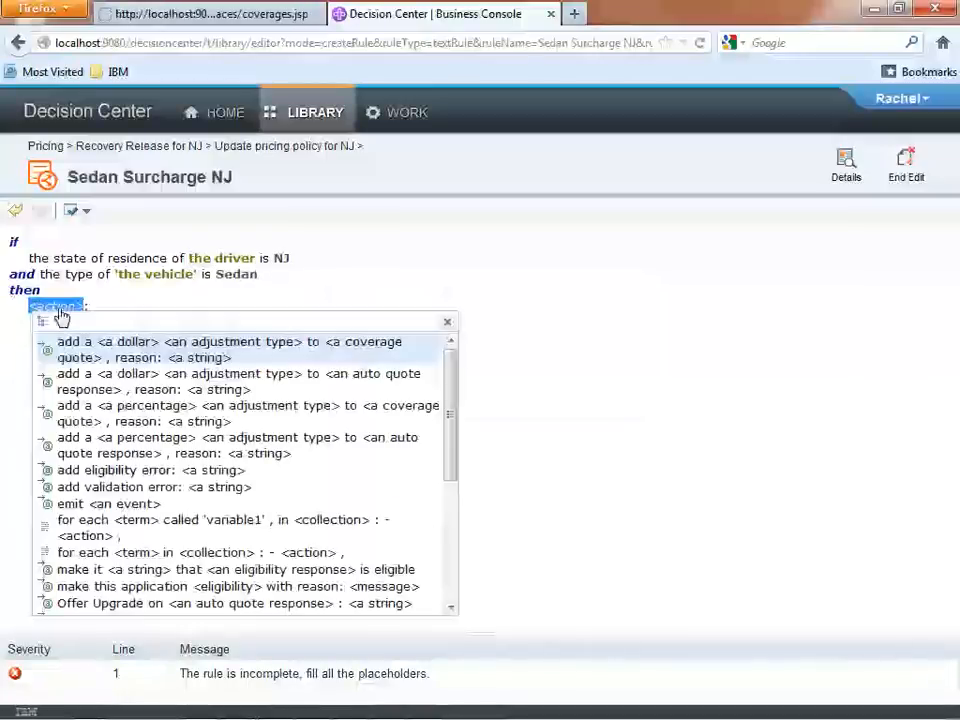
{"action": "left_click_drag", "start_coordinate": [452, 422], "coordinate": [437, 402]}
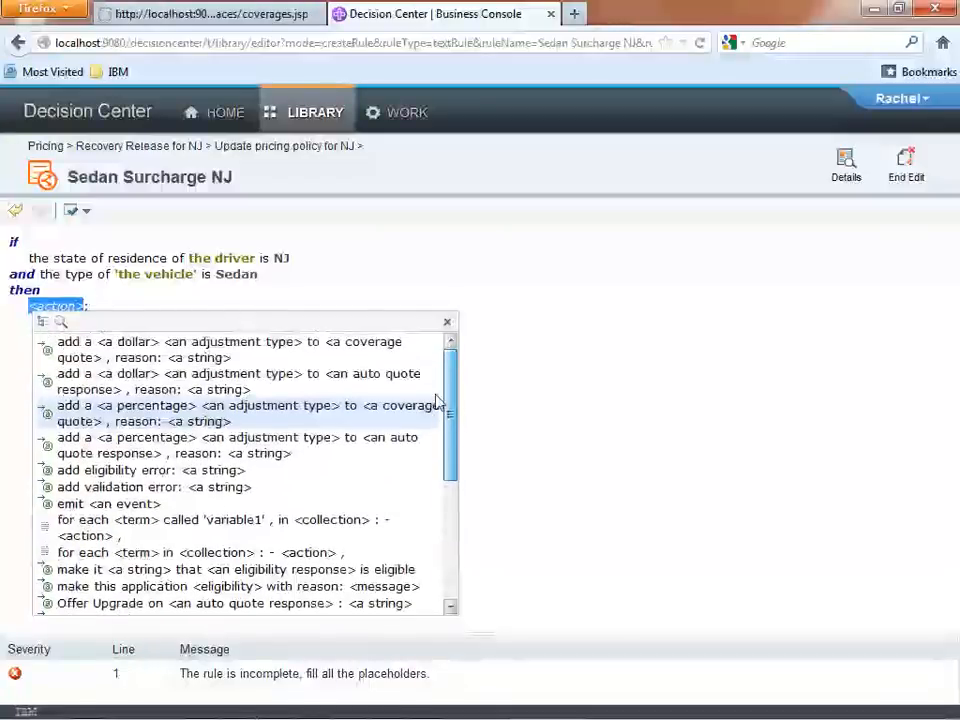
{"action": "left_click", "coordinate": [265, 360]}
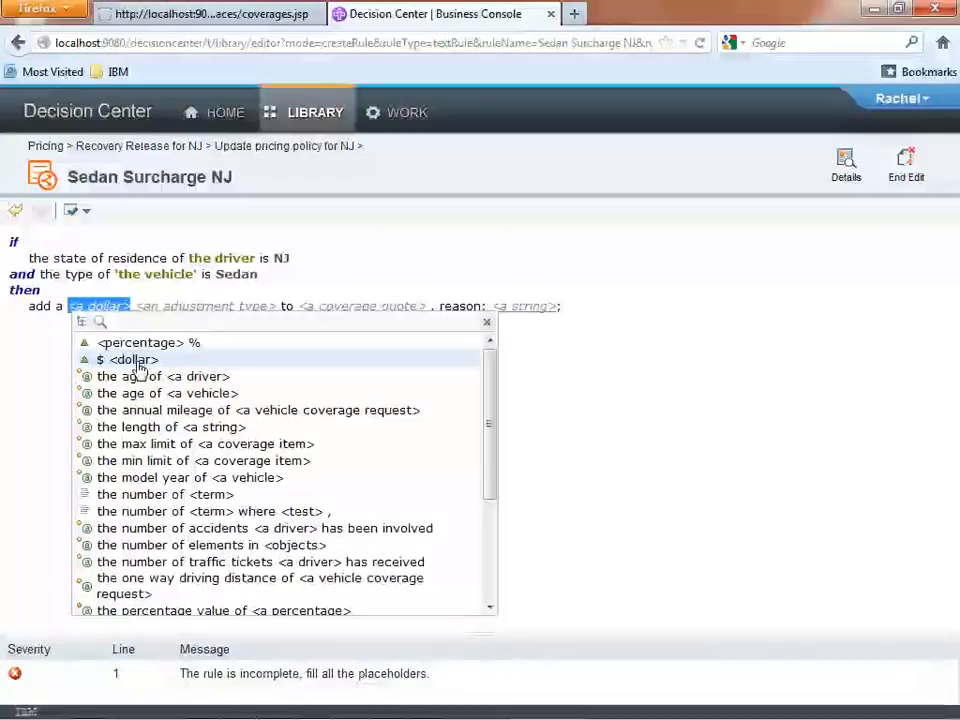
{"action": "left_click", "coordinate": [138, 362]}
{"action": "key", "text": "BackSpace"}
{"action": "type", "text": "15"}
{"action": "left_click", "coordinate": [167, 312]}
{"action": "left_click", "coordinate": [150, 361]}
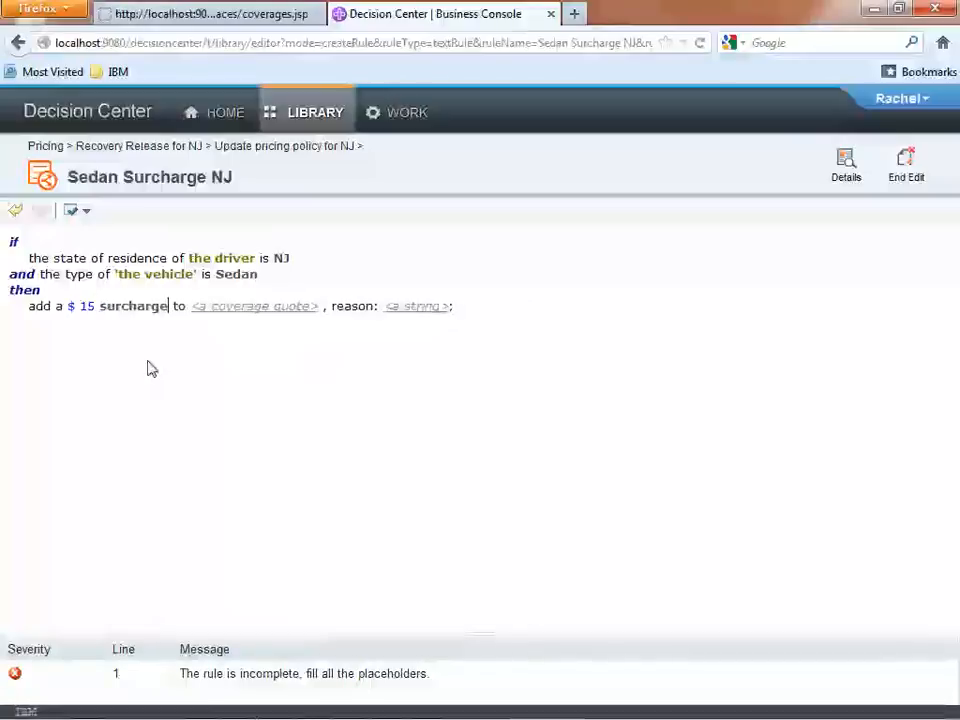
Complete the rule action by applying the surcharge to 'the coverage quote' with the reason "Sedan Surcharge for NJ: +$15".
{"action": "left_click", "coordinate": [241, 308]}
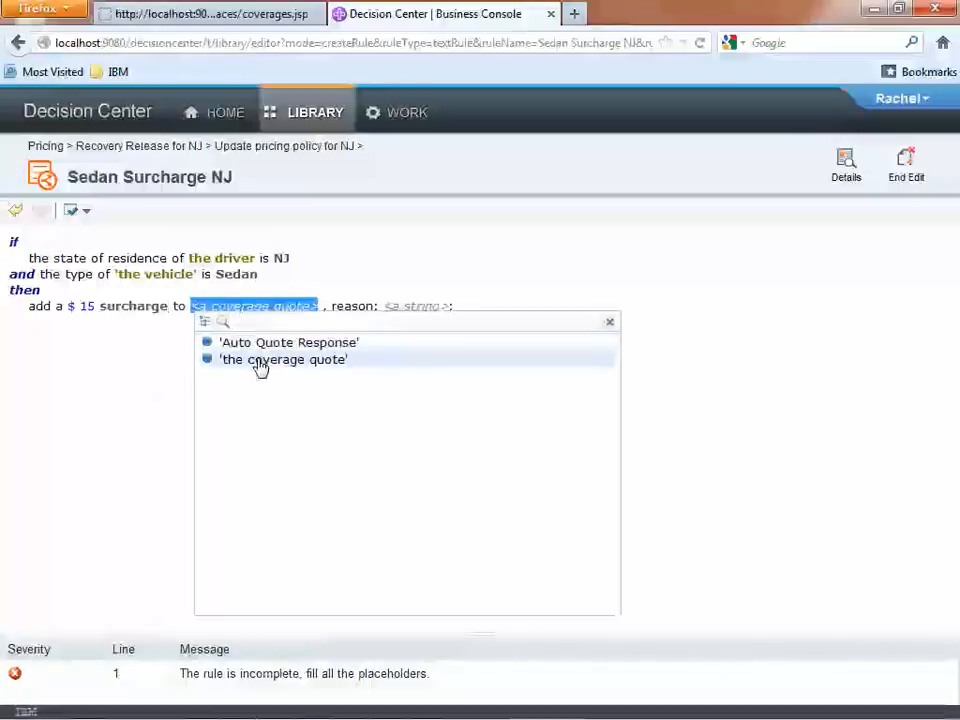
{"action": "left_click", "coordinate": [258, 360]}
{"action": "left_click", "coordinate": [405, 312]}
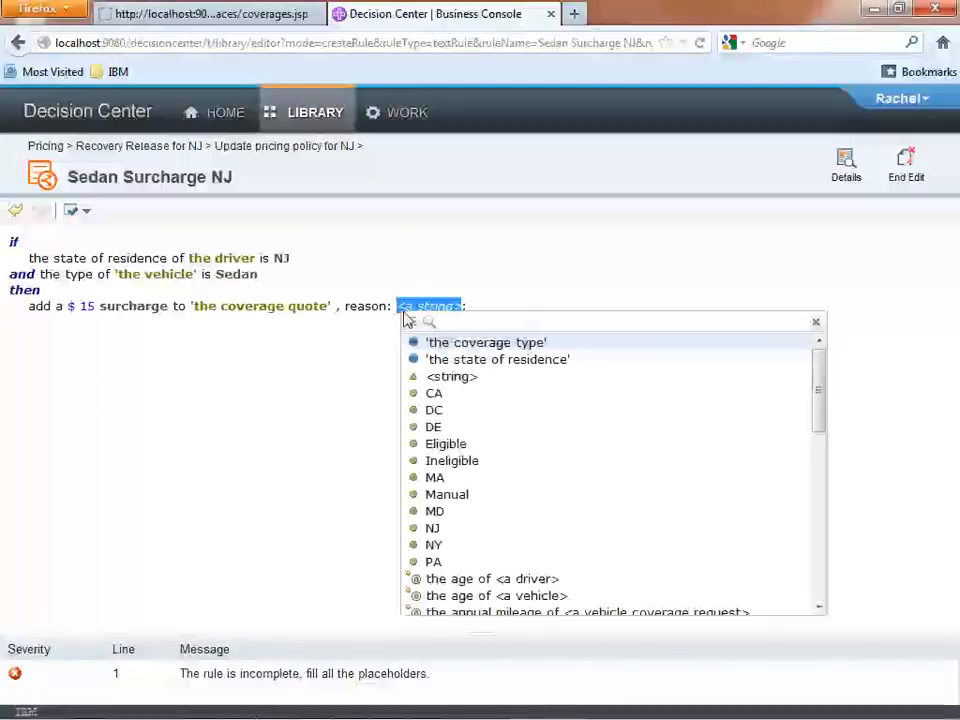
{"action": "type", "text": "\""}
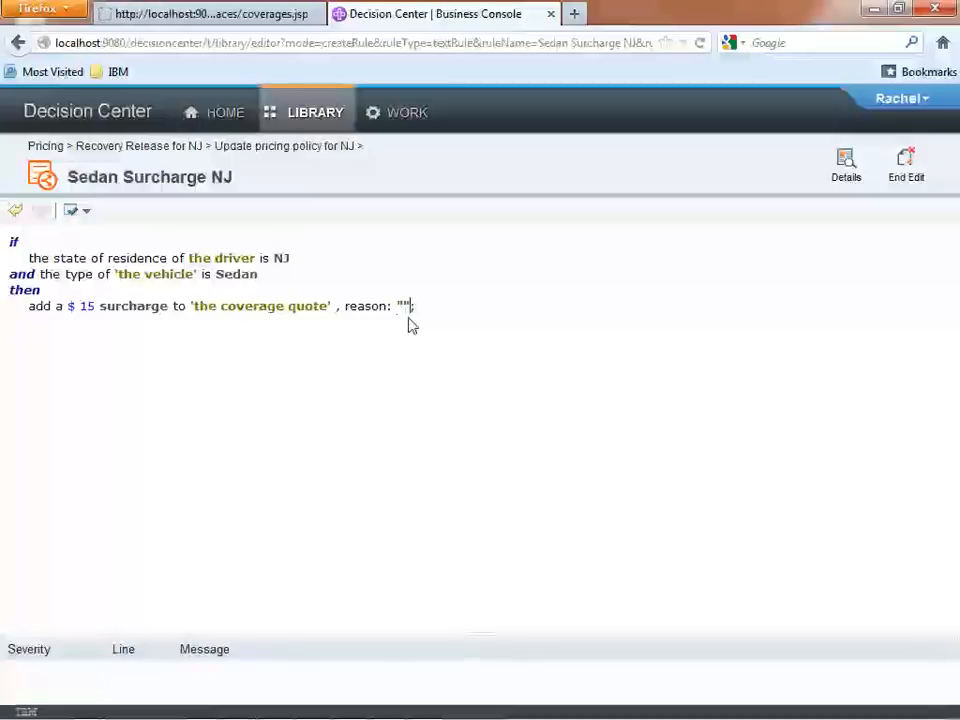
{"action": "type", "text": "Sedan Surcharge "}
{"action": "type", "text": "NJ: +"}
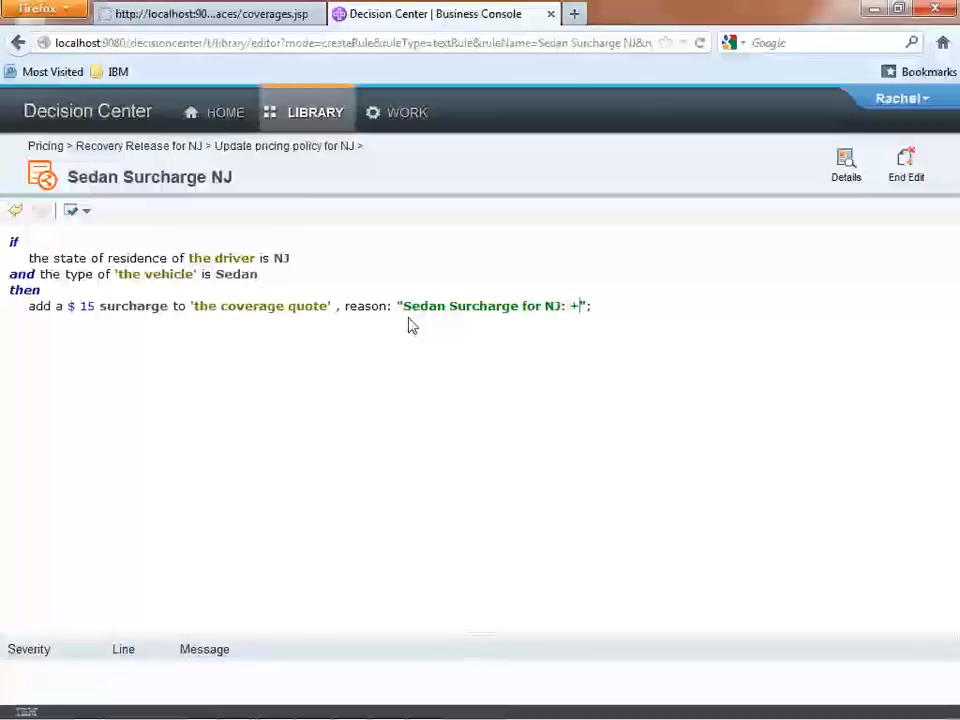
{"action": "type", "text": "$15"}
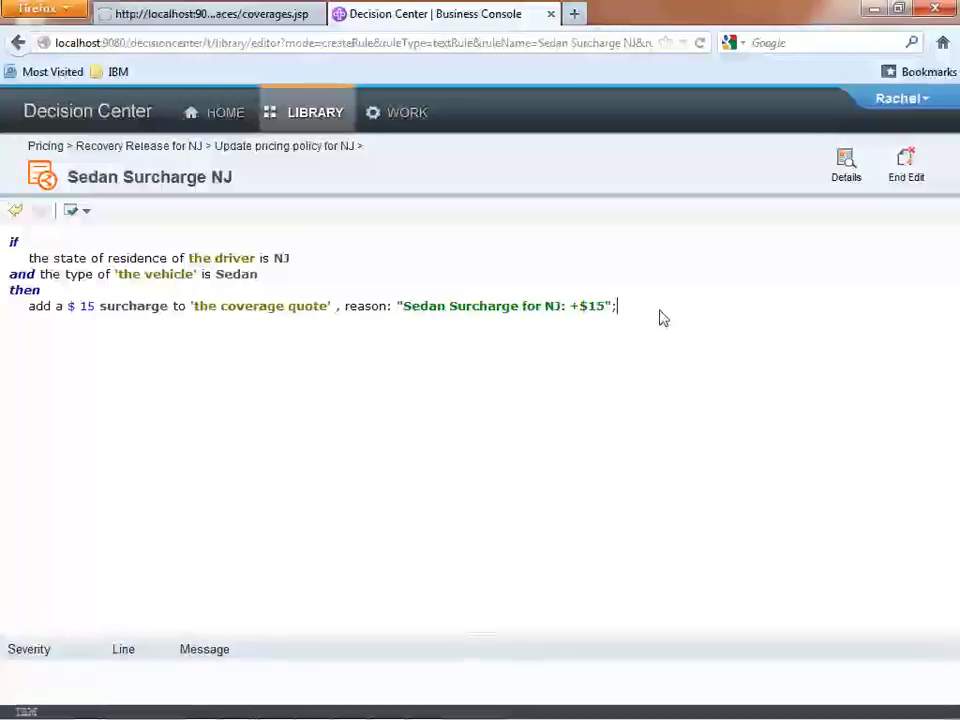
Set the status of the Sedan Surcharge NJ rule to Defined in its details.
{"action": "left_click", "coordinate": [843, 175]}
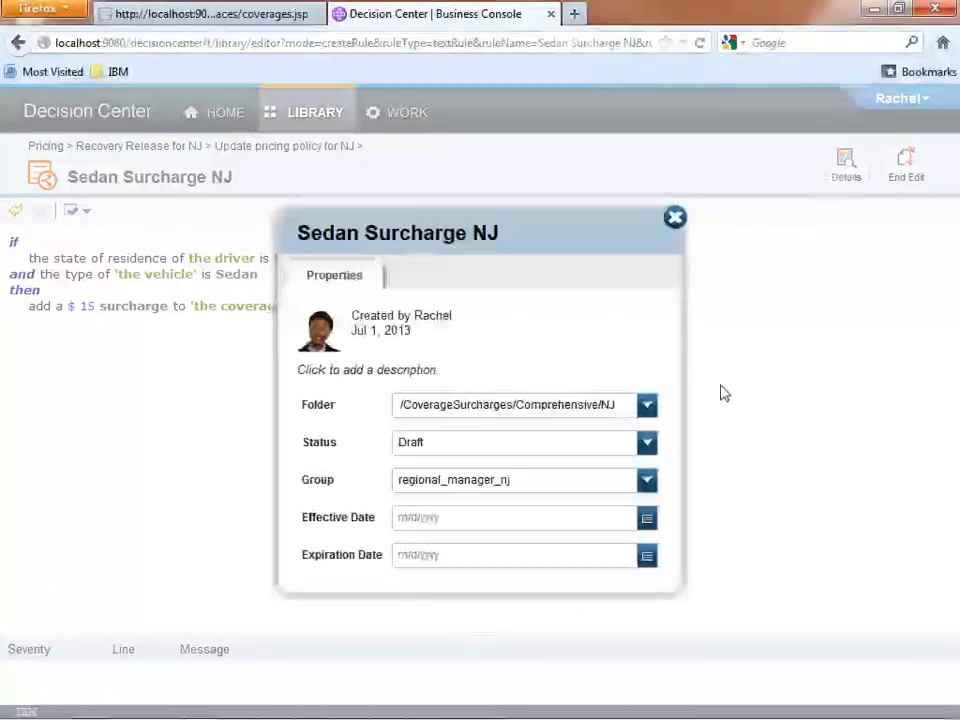
{"action": "left_click", "coordinate": [645, 447]}
{"action": "left_click", "coordinate": [623, 487]}
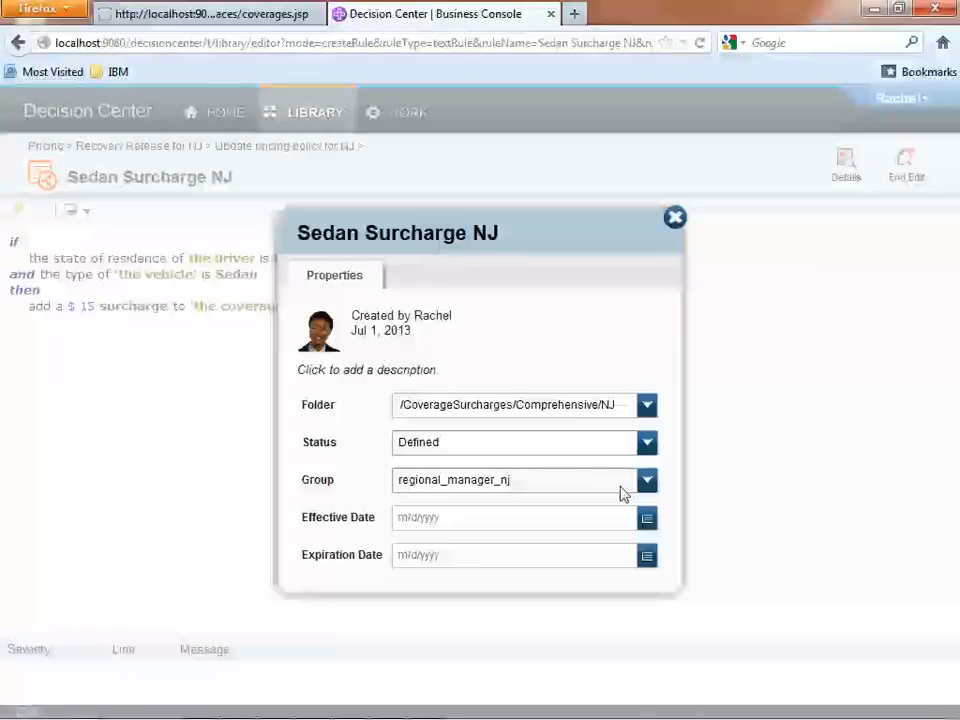
{"action": "left_click", "coordinate": [676, 219]}
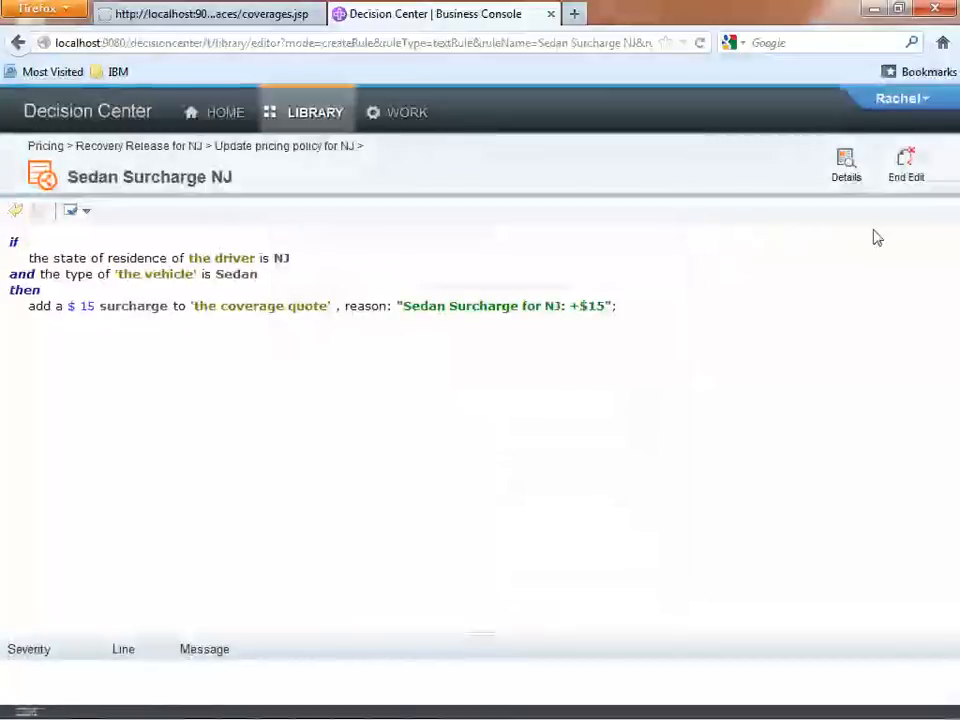
Finish editing and create a new rule version with the comment "New surcharge rule created in order to reduce the deficit observed in NJ for sedan cars.".
{"action": "left_click", "coordinate": [906, 170]}
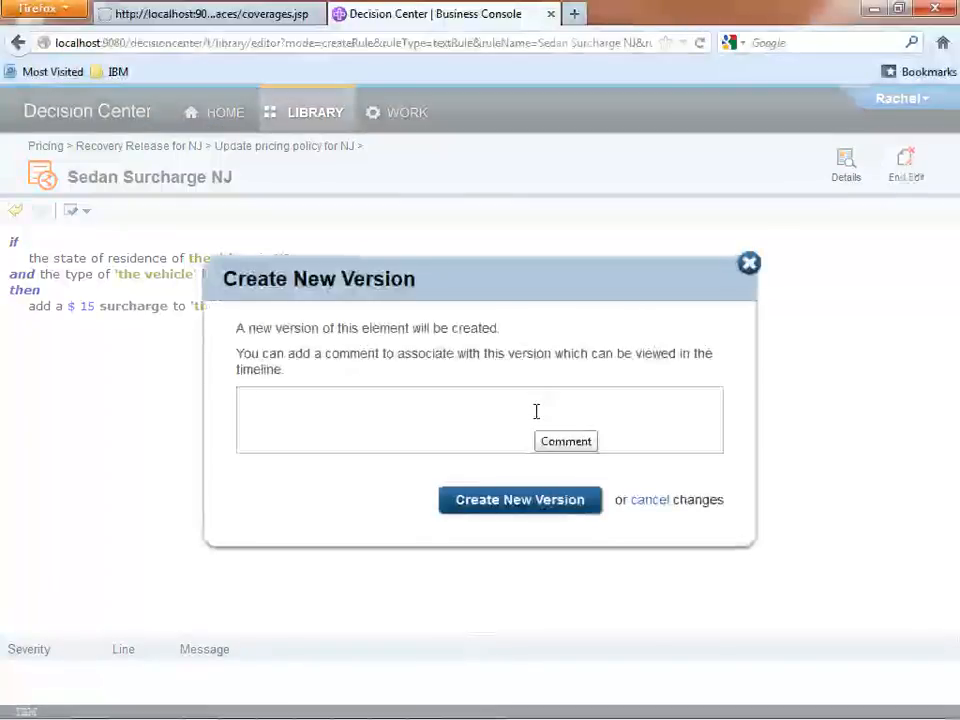
{"action": "type", "text": "New surcharge rule created in order to reduce the deficit observed in NJ for sedan cars."}
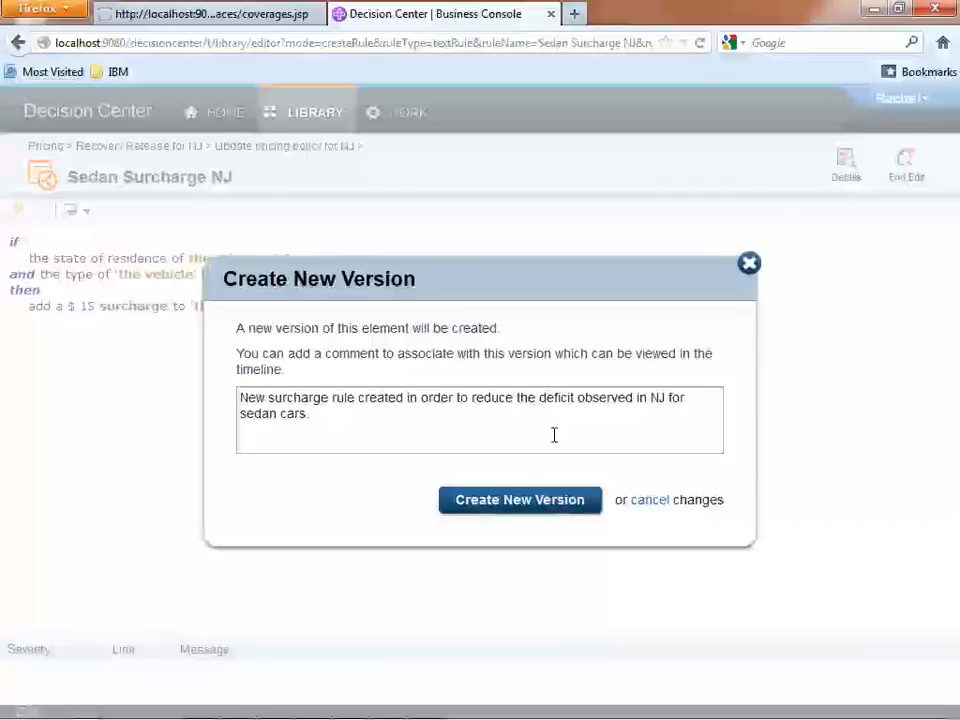
{"action": "left_click", "coordinate": [542, 505]}
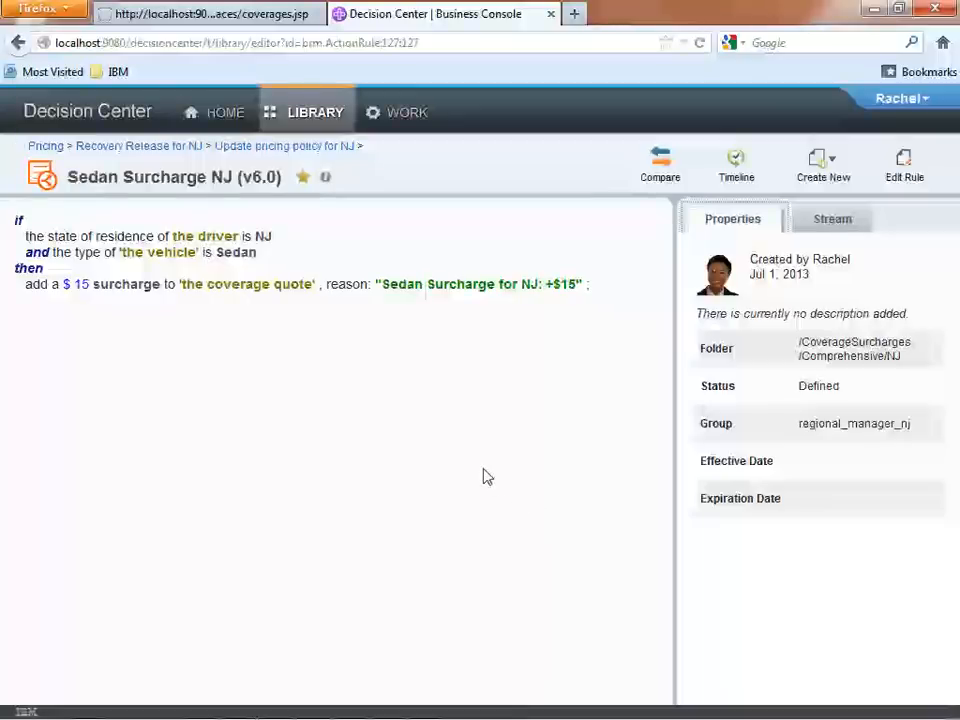
Return to the Update pricing policy for NJ change activity and mark the author's work as finished.
{"action": "left_click", "coordinate": [350, 150]}
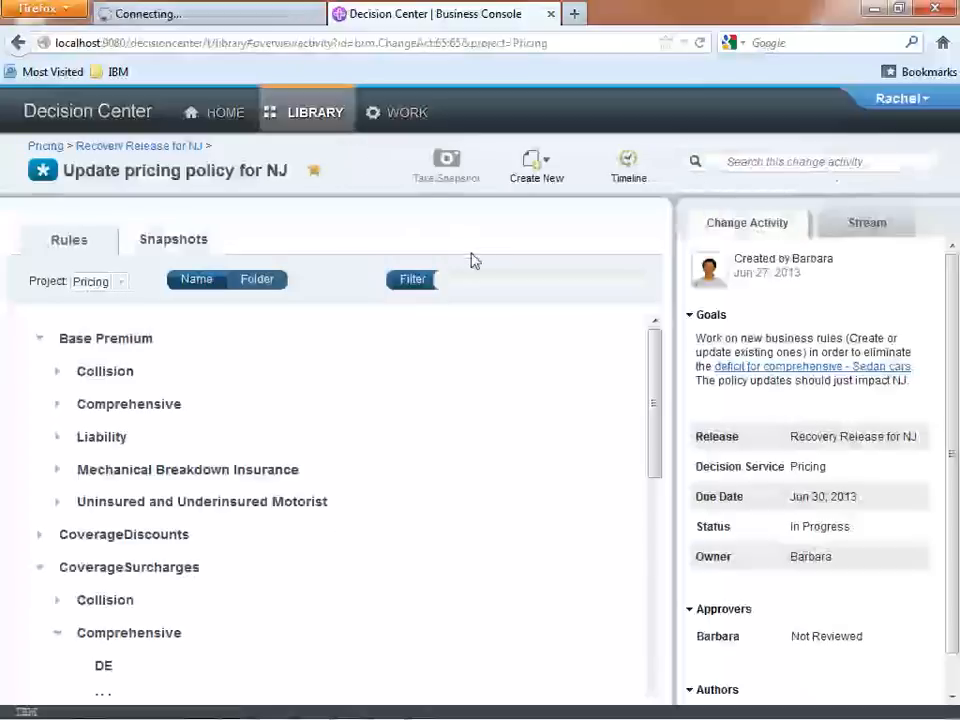
{"action": "scroll", "coordinate": [952, 417], "scroll_direction": "down", "scroll_amount": 2}
{"action": "left_click", "coordinate": [820, 682]}
{"action": "left_click", "coordinate": [815, 662]}
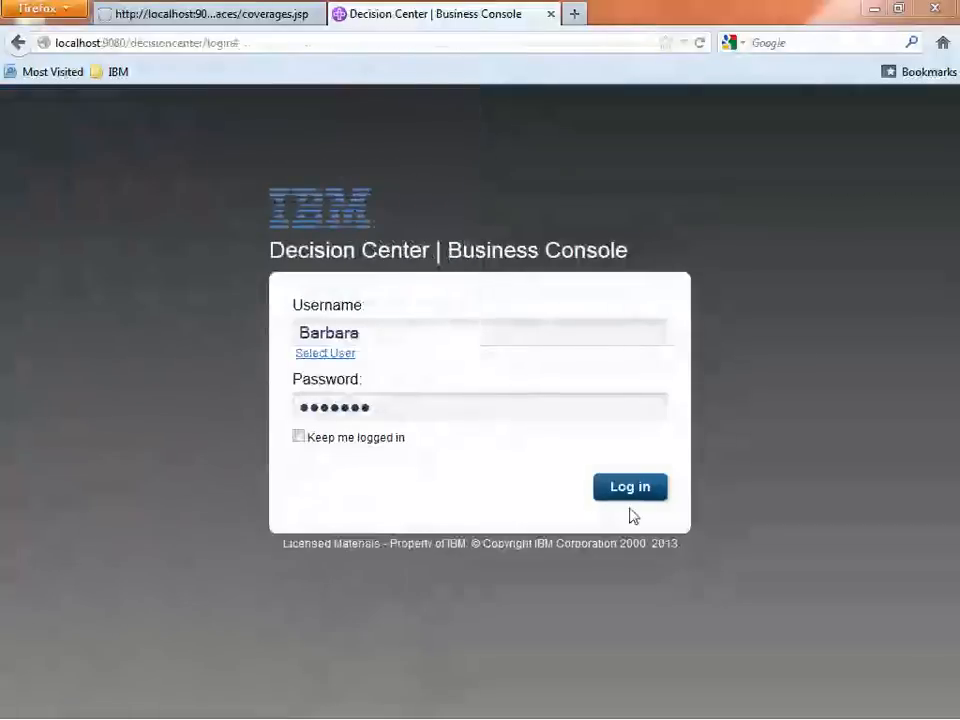
Log in as the change activity's owner and review the new Sedan Surcharge NJ rule entry and the activity stream.
{"action": "left_click", "coordinate": [636, 498]}
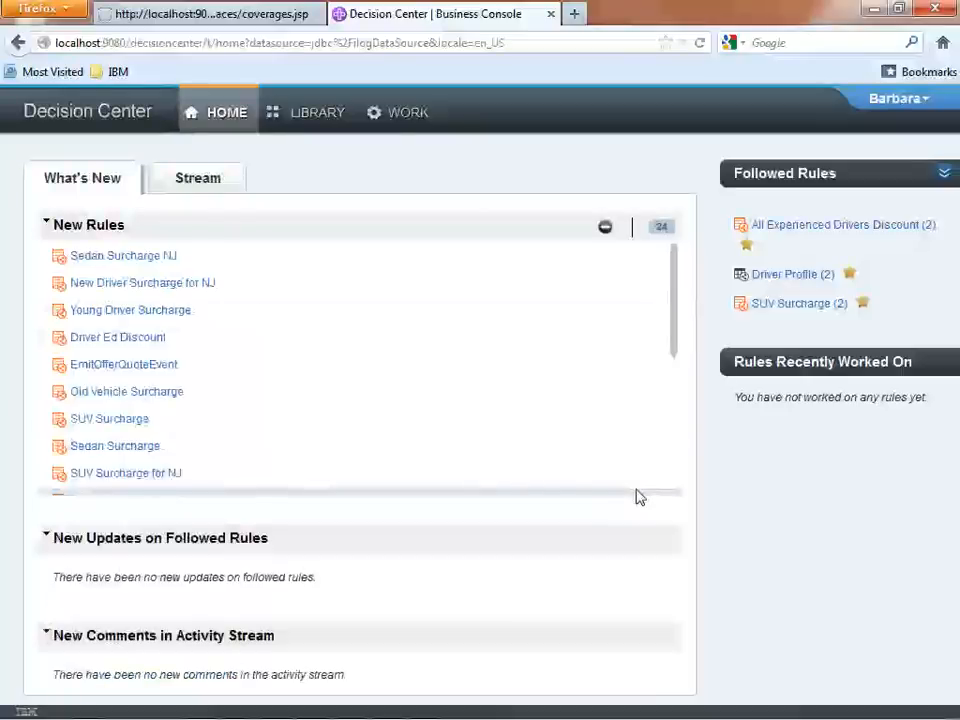
{"action": "scroll", "coordinate": [600, 381], "scroll_direction": "down", "scroll_amount": 1}
{"action": "scroll", "coordinate": [591, 336], "scroll_direction": "up", "scroll_amount": 1}
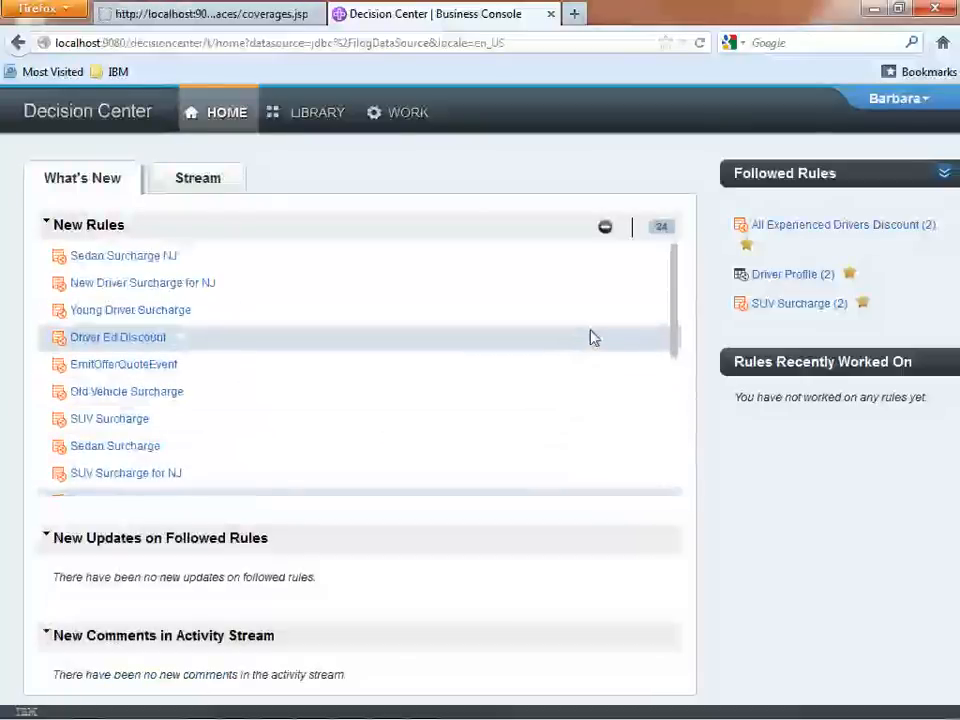
{"action": "left_click", "coordinate": [598, 257]}
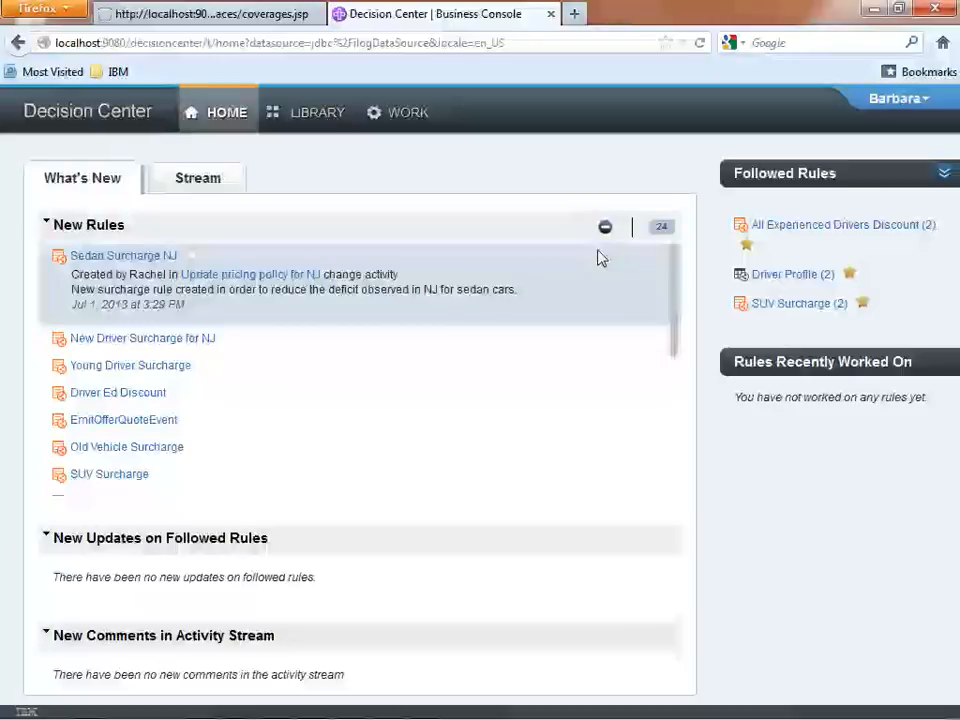
{"action": "left_click", "coordinate": [207, 181]}
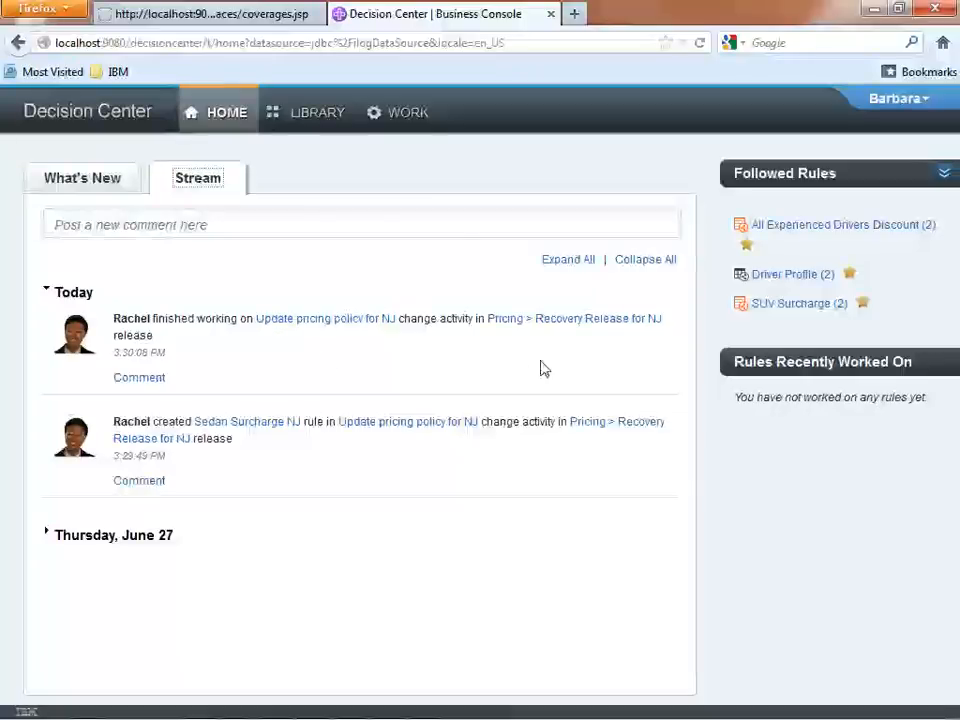
Open the Recovery Release for NJ and move its Update pricing policy for NJ activity on to approval.
{"action": "left_click", "coordinate": [548, 320]}
{"action": "left_click", "coordinate": [548, 320]}
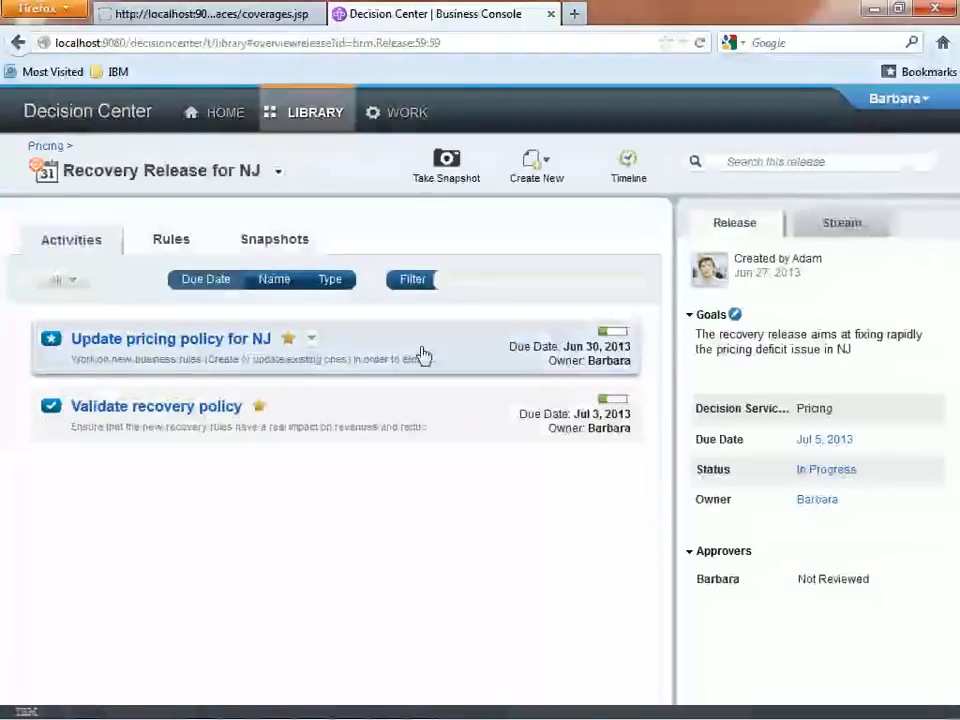
{"action": "left_click", "coordinate": [311, 341]}
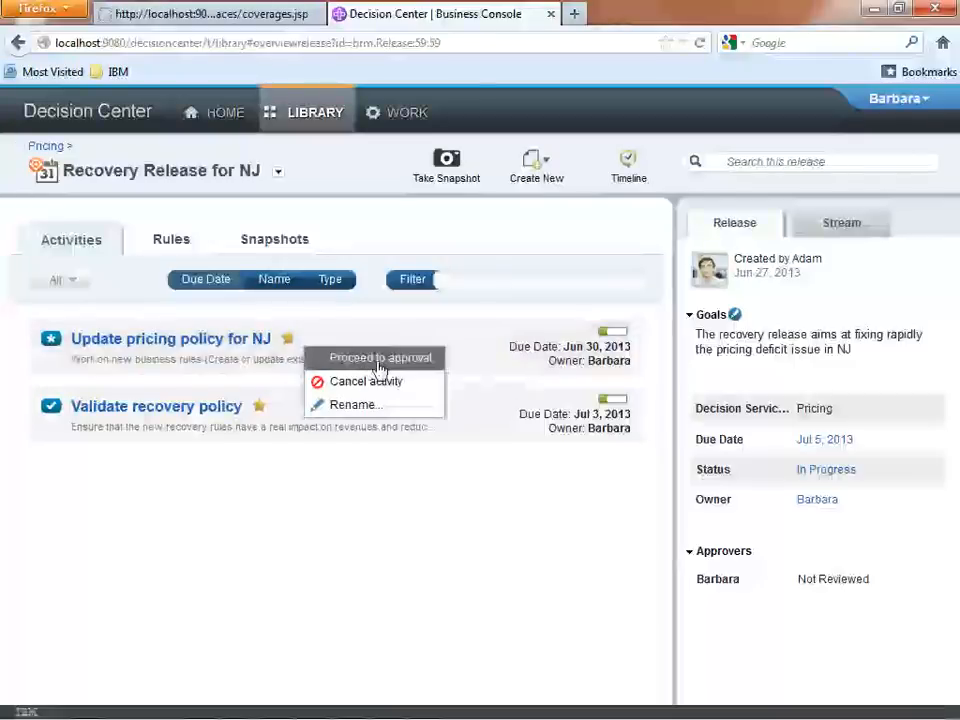
{"action": "left_click", "coordinate": [352, 358]}
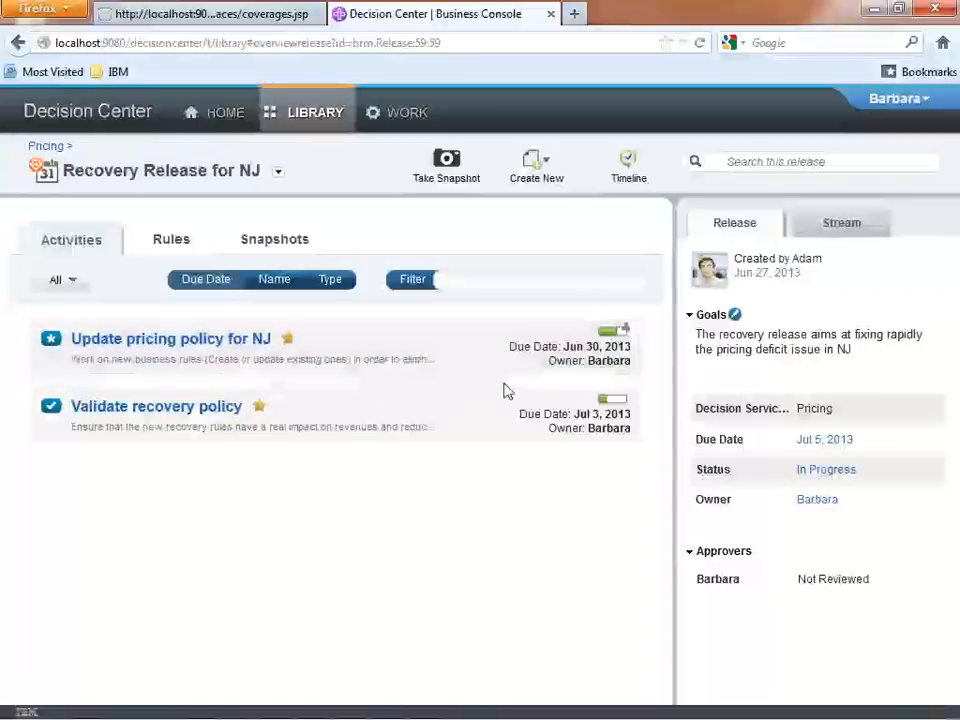
Compare the Initial Snapshot of the Update pricing policy for NJ activity with the current state of the project.
{"action": "left_click", "coordinate": [212, 340]}
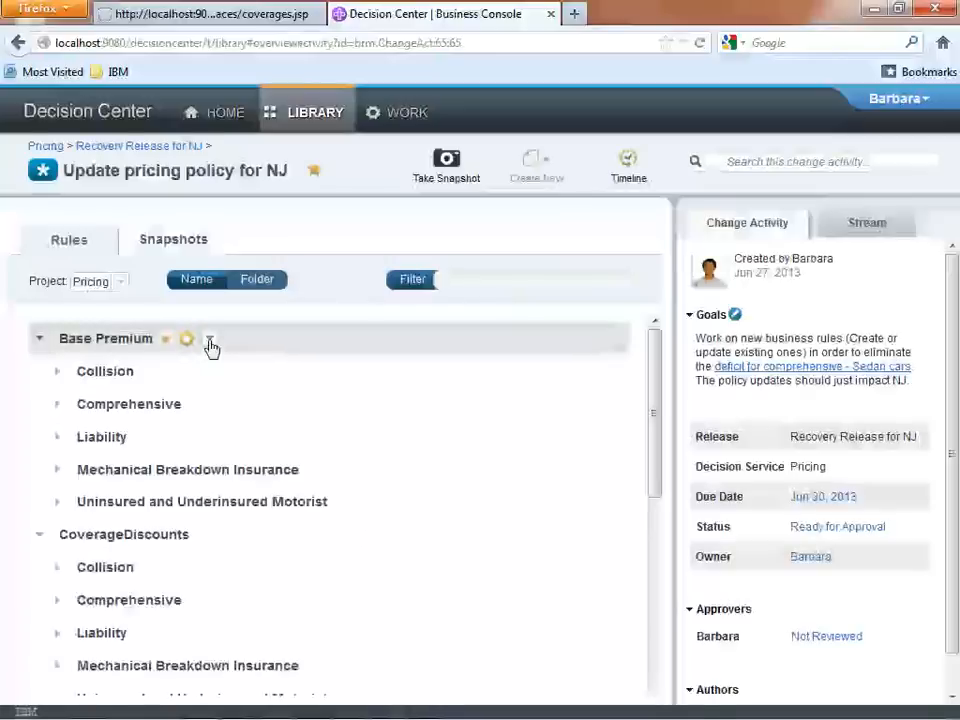
{"action": "left_click", "coordinate": [190, 243]}
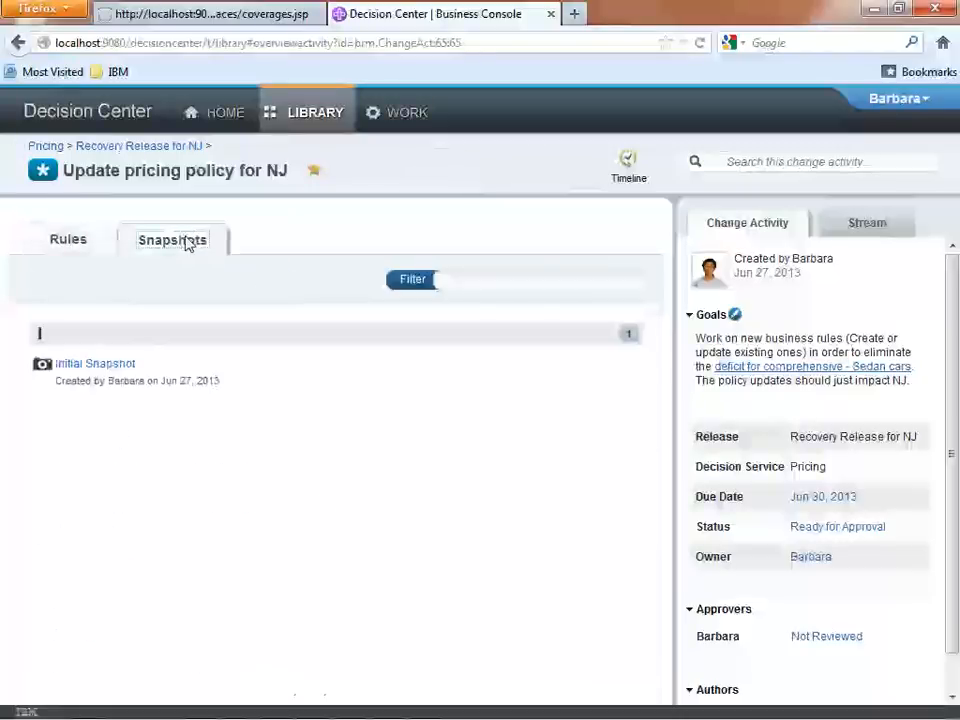
{"action": "left_click", "coordinate": [147, 367]}
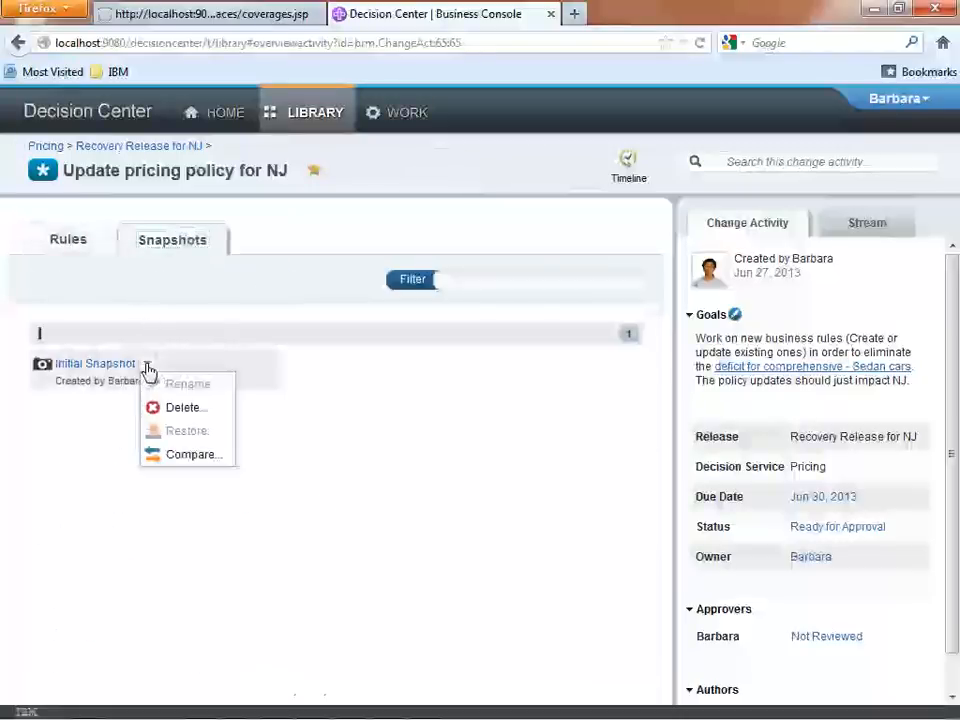
{"action": "left_click", "coordinate": [188, 456]}
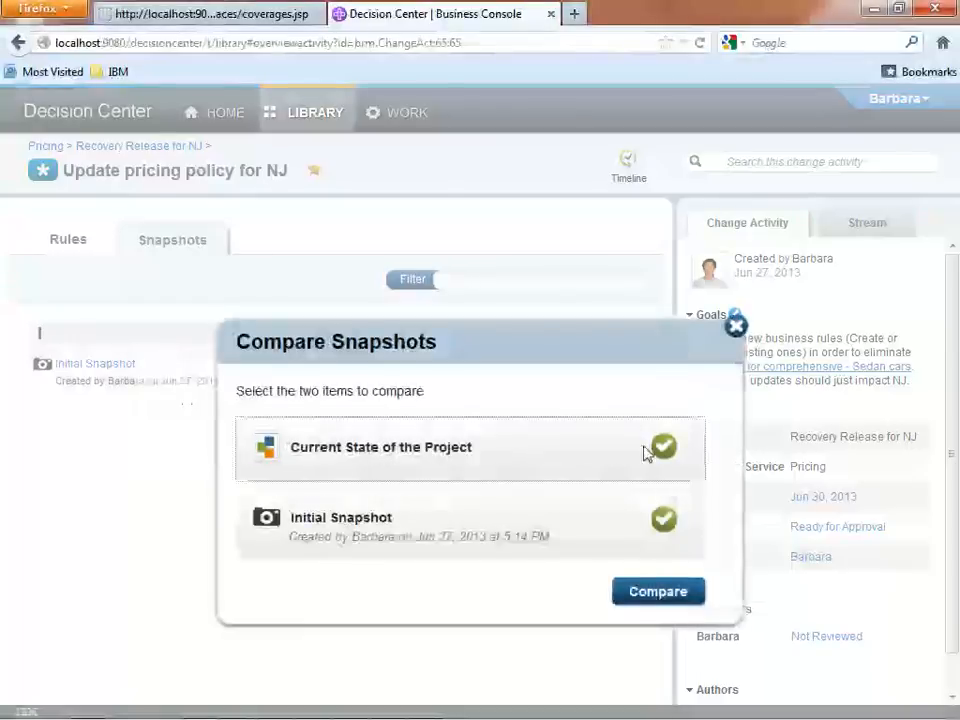
{"action": "left_click", "coordinate": [679, 592]}
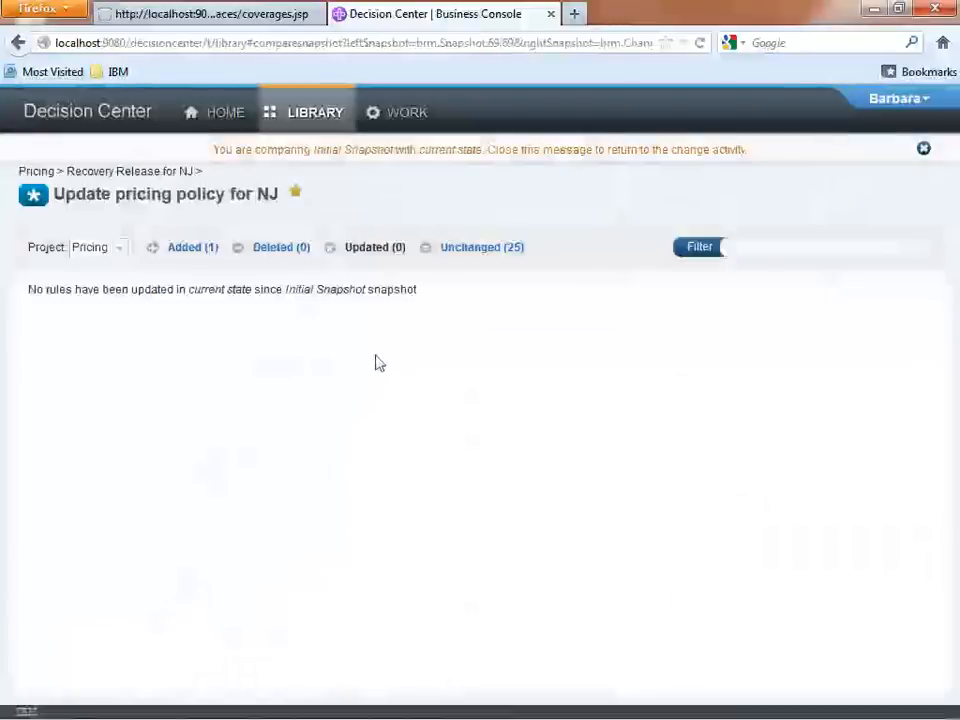
Examine the content of the rule added since the Initial Snapshot, and close the comparison.
{"action": "left_click", "coordinate": [184, 250]}
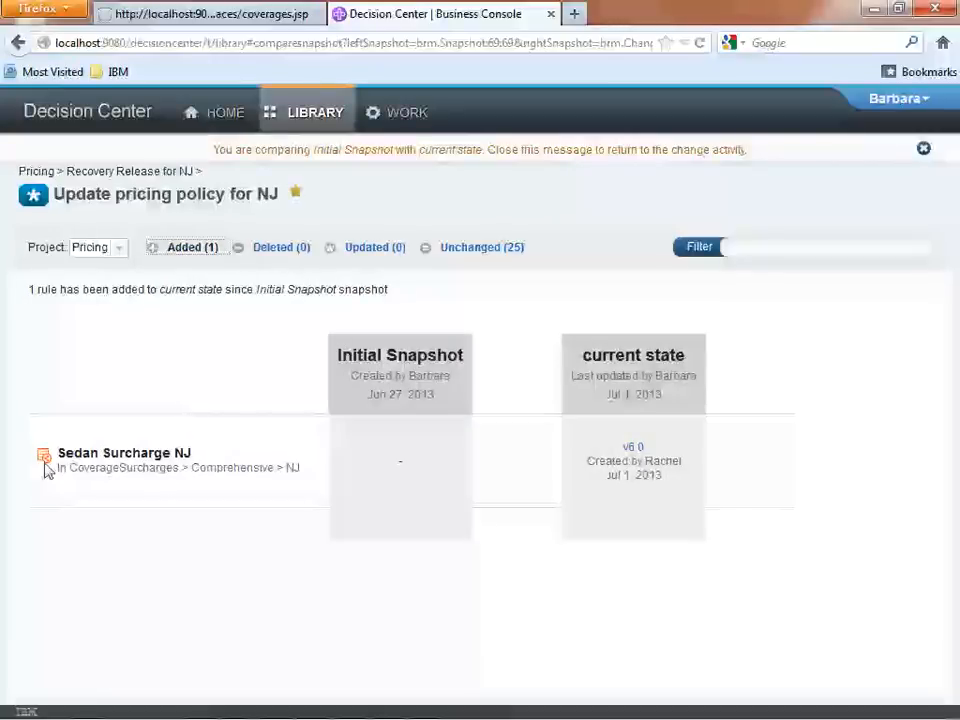
{"action": "left_click", "coordinate": [633, 449]}
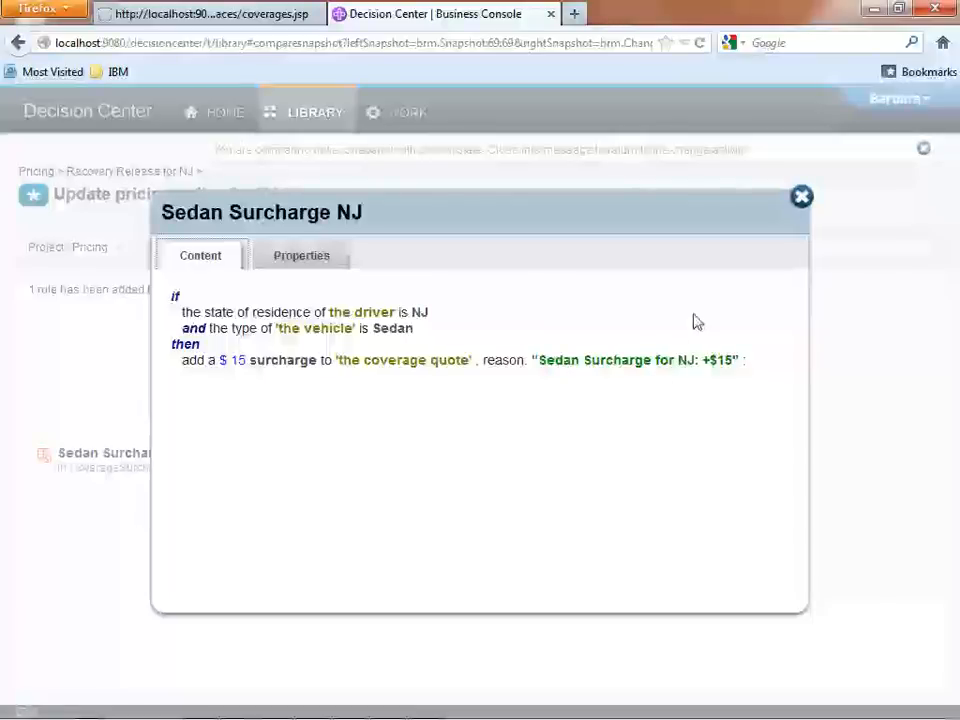
{"action": "left_click", "coordinate": [802, 198]}
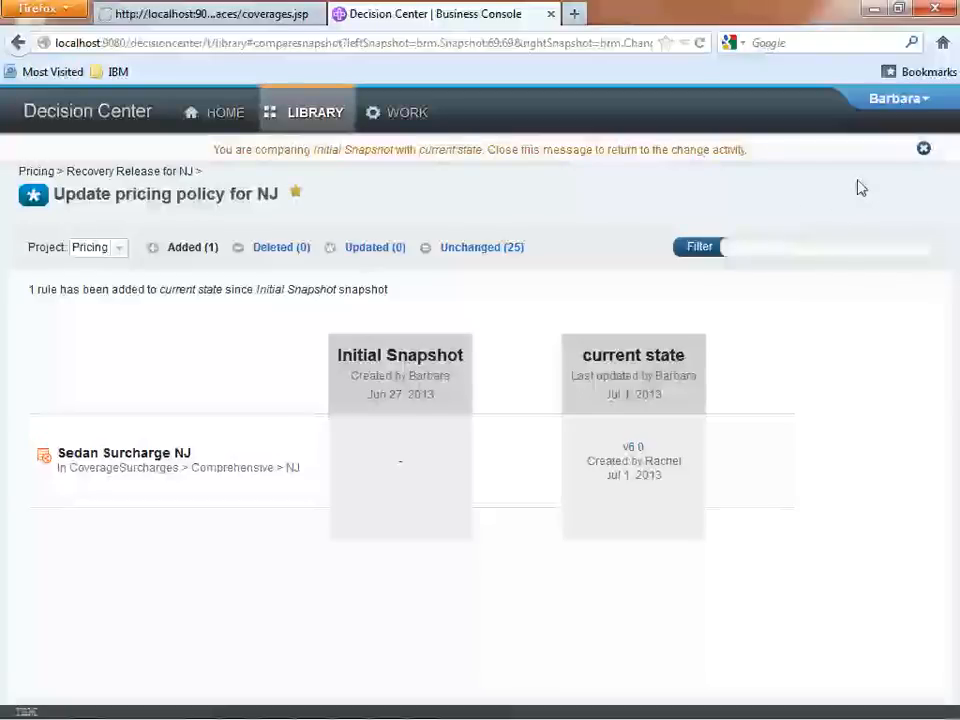
{"action": "left_click", "coordinate": [923, 150]}
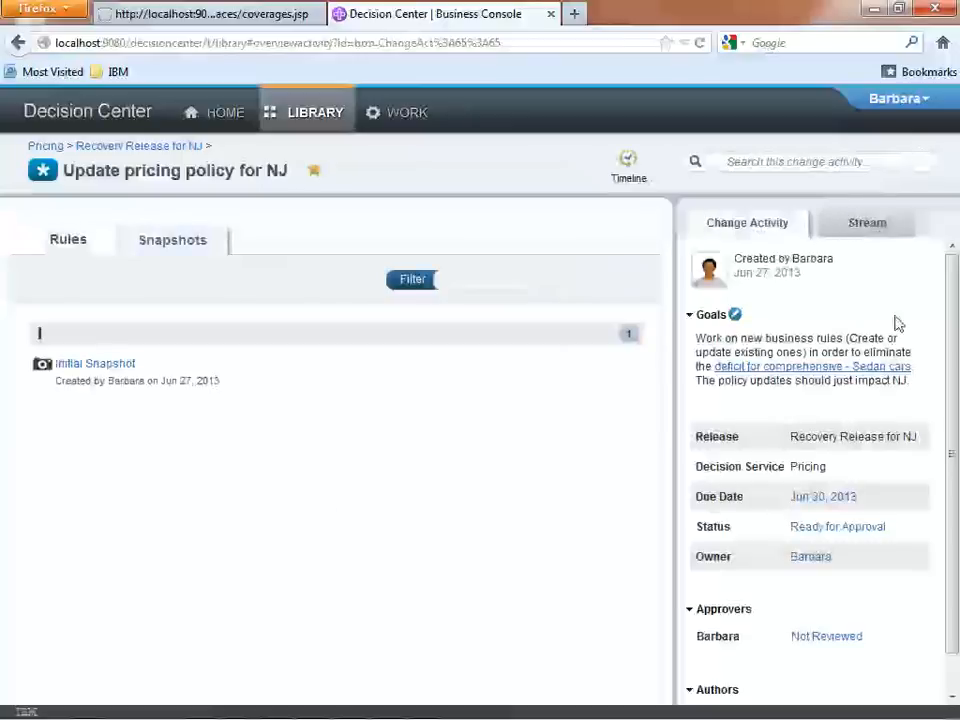
Approve the changes in the Update pricing policy for NJ activity as its approver and return to the Recovery Release for NJ.
{"action": "left_click_drag", "start_coordinate": [950, 343], "coordinate": [950, 378]}
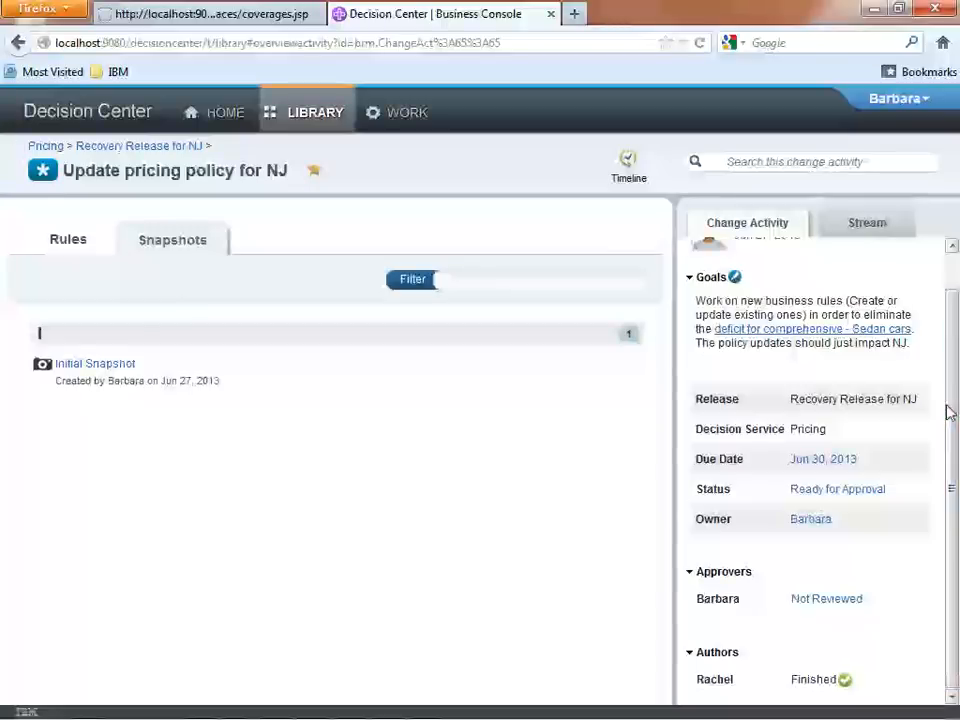
{"action": "left_click", "coordinate": [836, 599]}
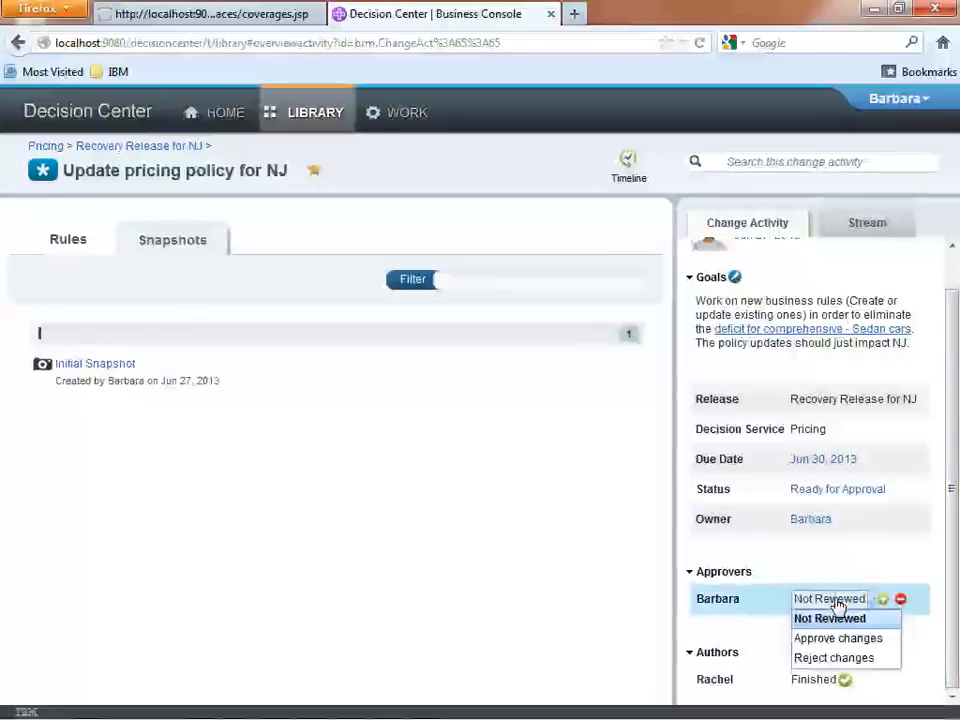
{"action": "left_click", "coordinate": [838, 638]}
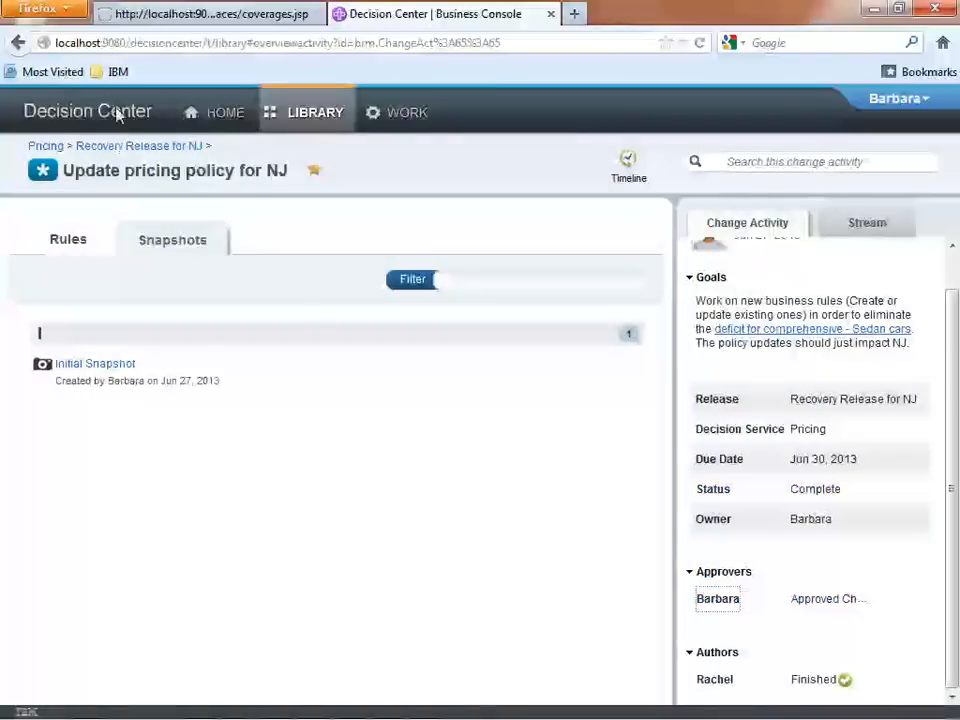
{"action": "left_click", "coordinate": [139, 146]}
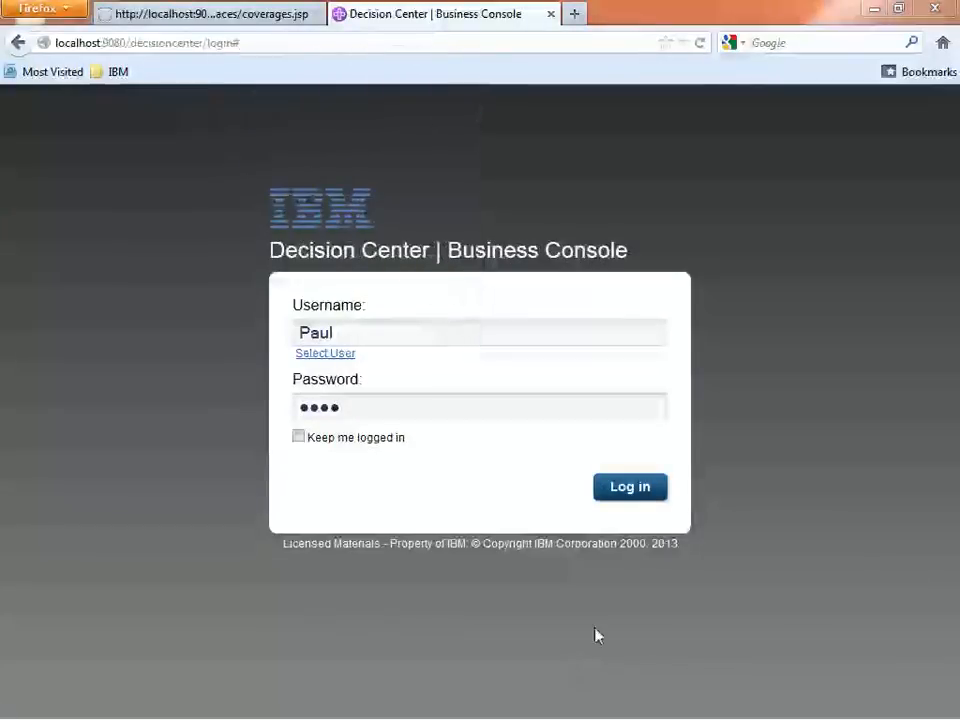
Log in as the user responsible for validation and open the list of that user's assigned activities.
{"action": "left_click", "coordinate": [636, 500]}
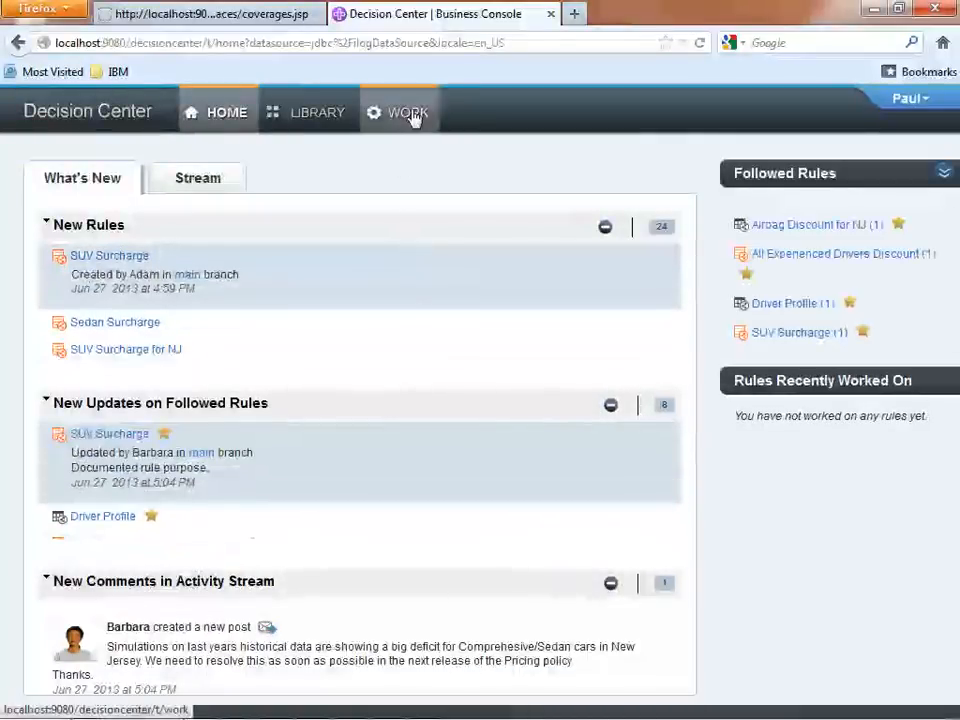
{"action": "left_click", "coordinate": [412, 114]}
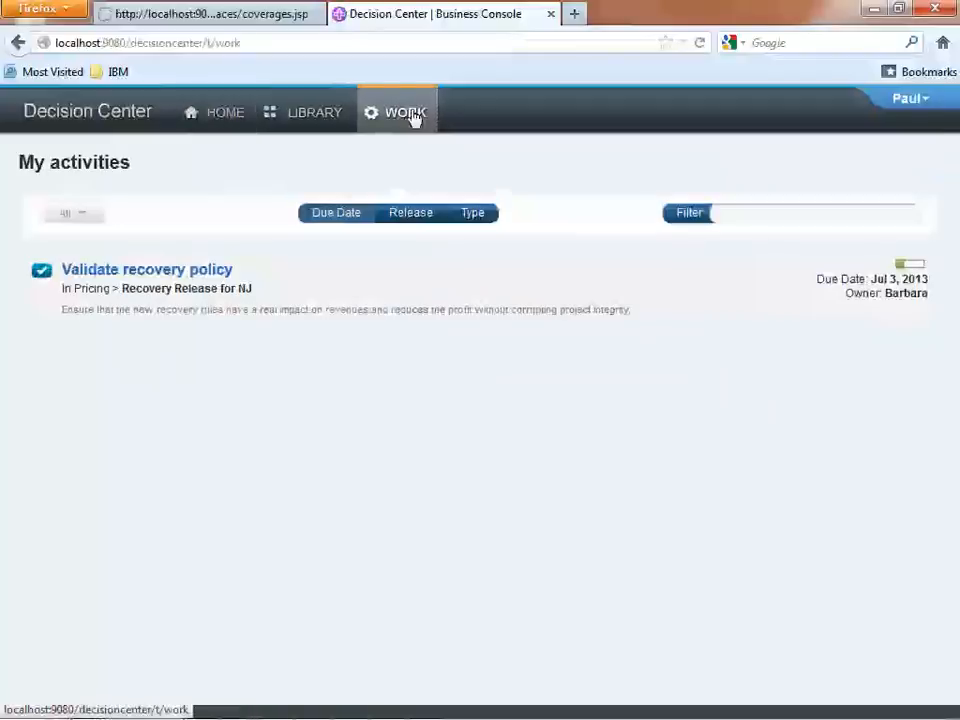
Open the Validate recovery policy activity, run its Pricing Policy Tests suite on the Rules Execution Server, and review the report.
{"action": "left_click", "coordinate": [206, 283]}
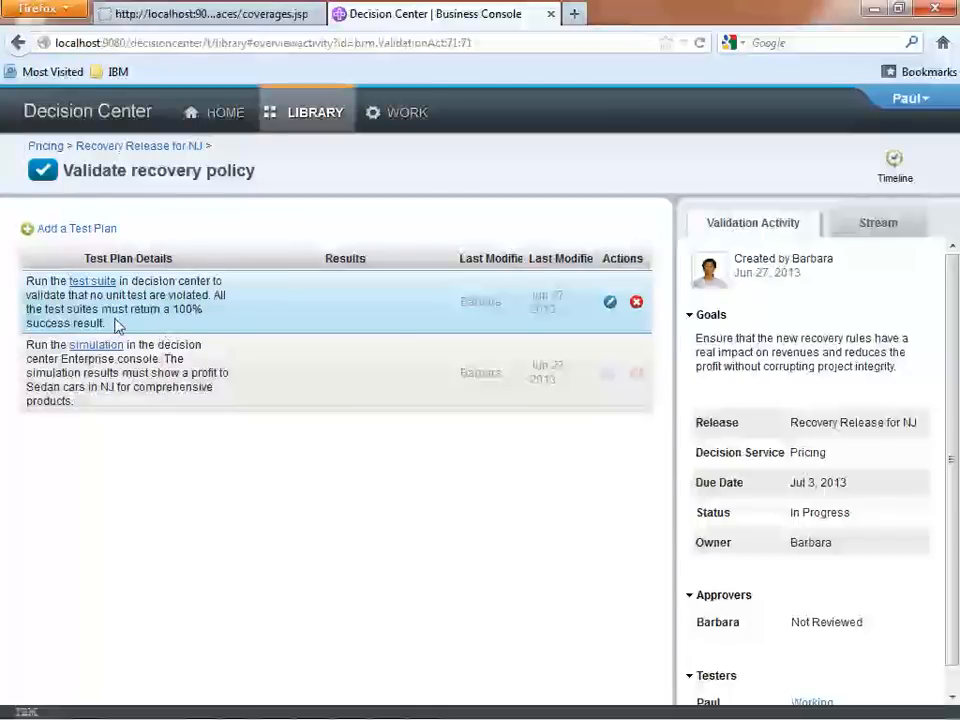
{"action": "left_click", "coordinate": [101, 284]}
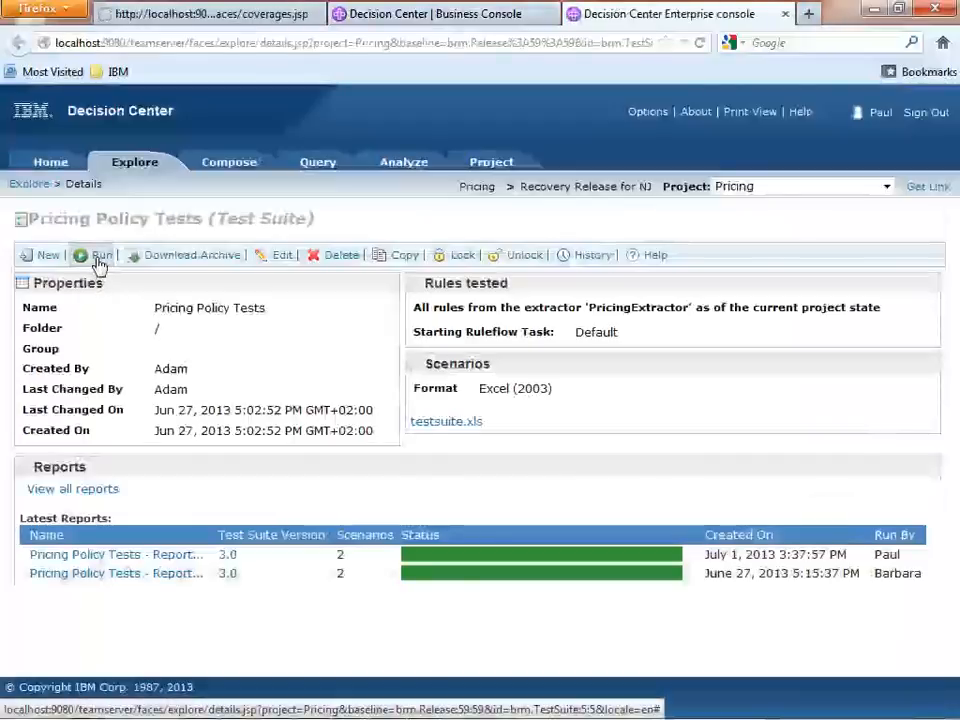
{"action": "left_click", "coordinate": [99, 256]}
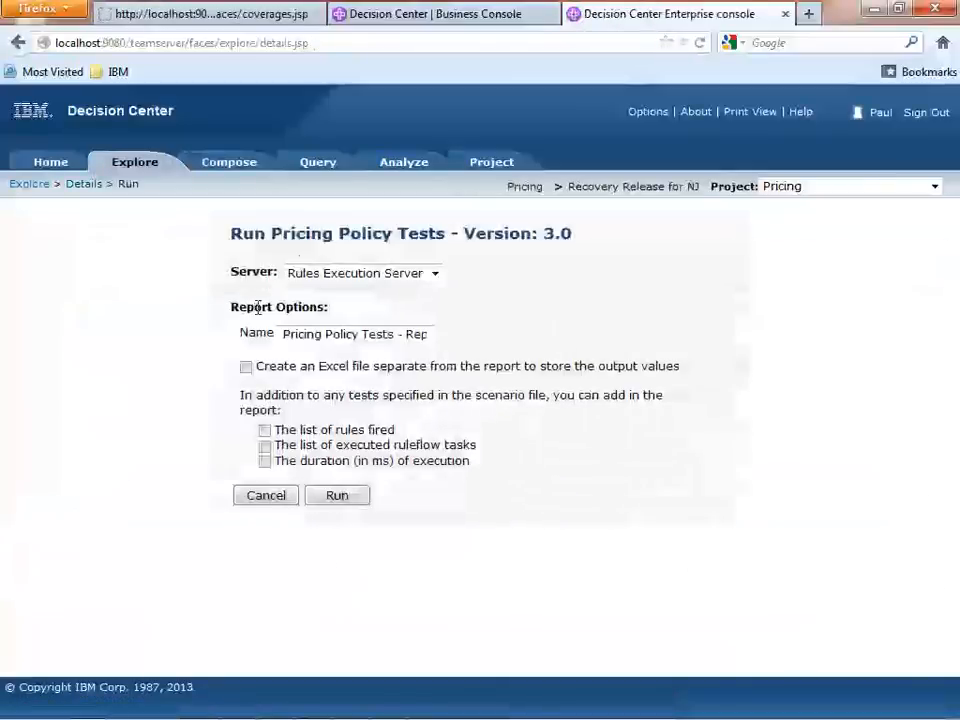
{"action": "left_click", "coordinate": [336, 497]}
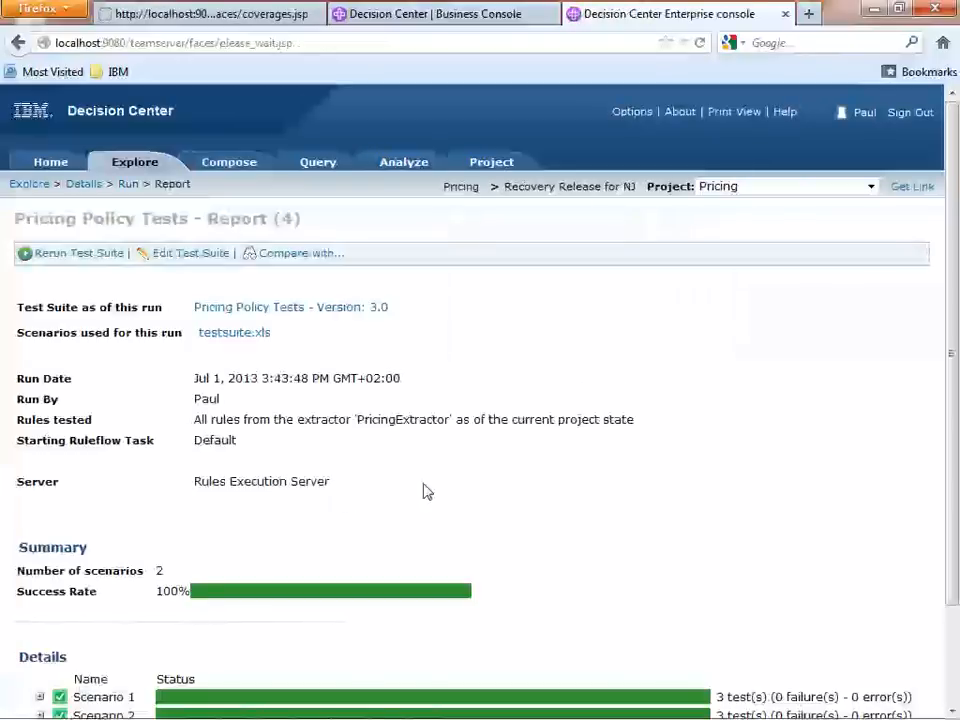
{"action": "scroll", "coordinate": [446, 489], "scroll_direction": "down", "scroll_amount": 3}
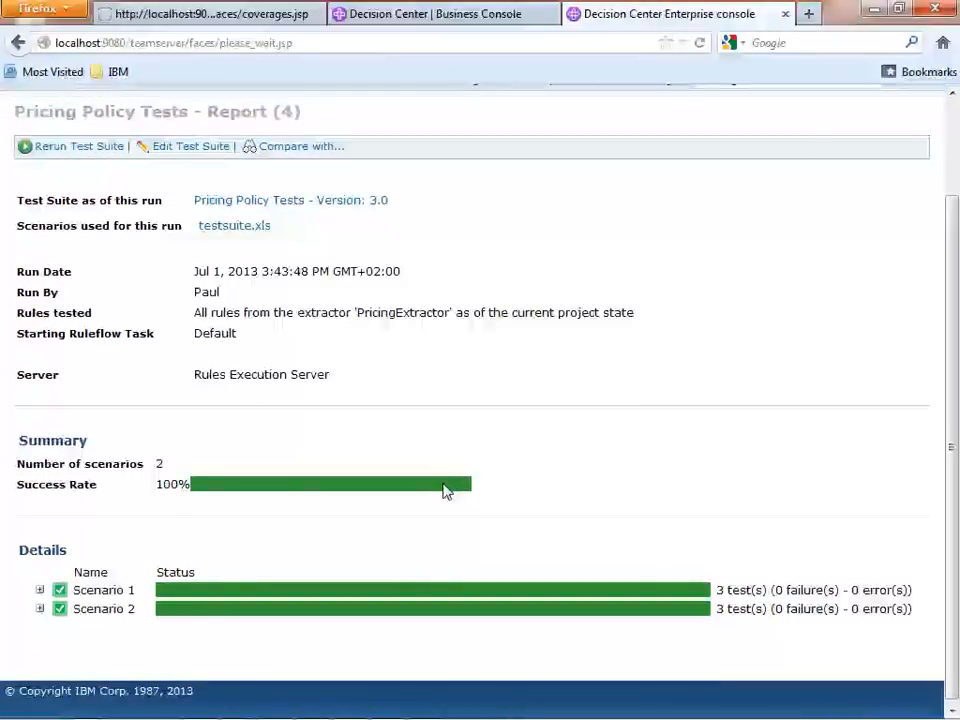
{"action": "scroll", "coordinate": [446, 489], "scroll_direction": "up", "scroll_amount": 3}
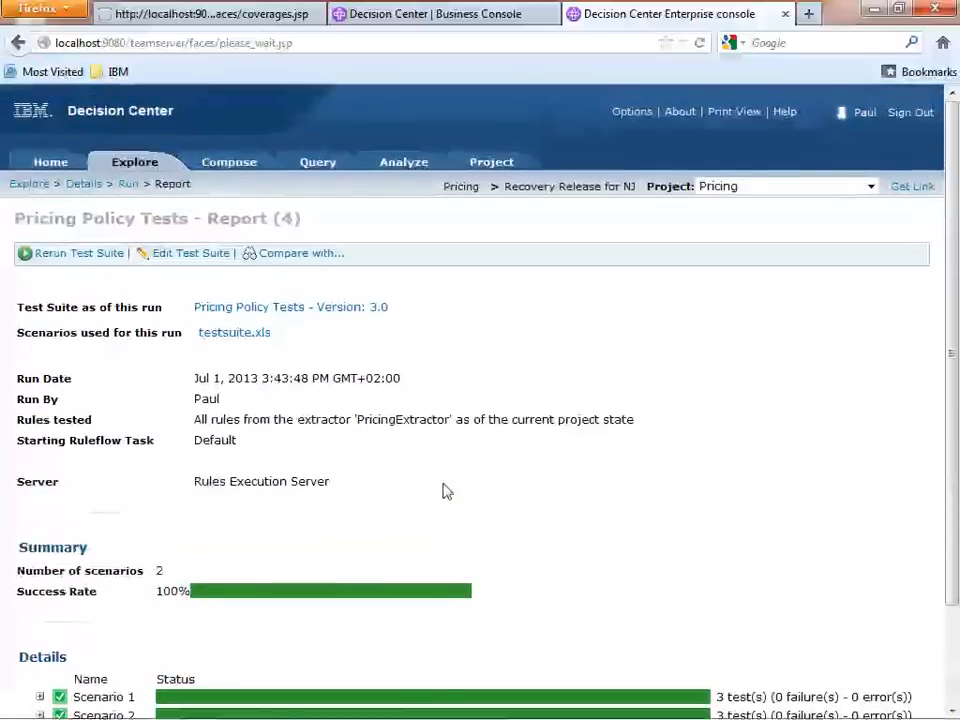
Copy the link address of the newest Pricing Policy Tests report and close the Enterprise console.
{"action": "left_click", "coordinate": [346, 317]}
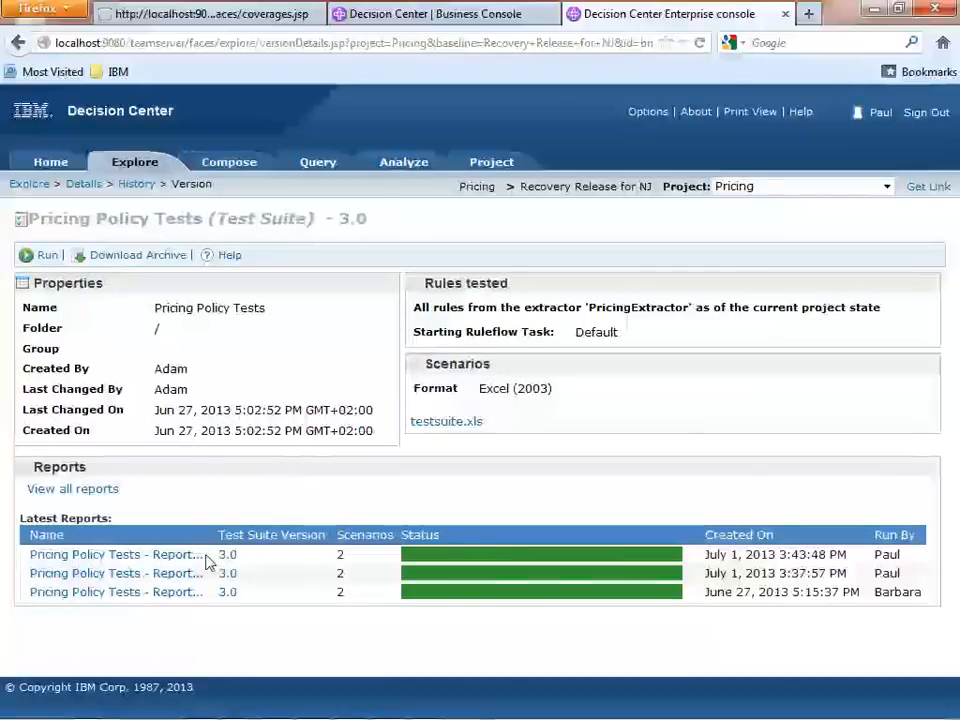
{"action": "right_click", "coordinate": [164, 561]}
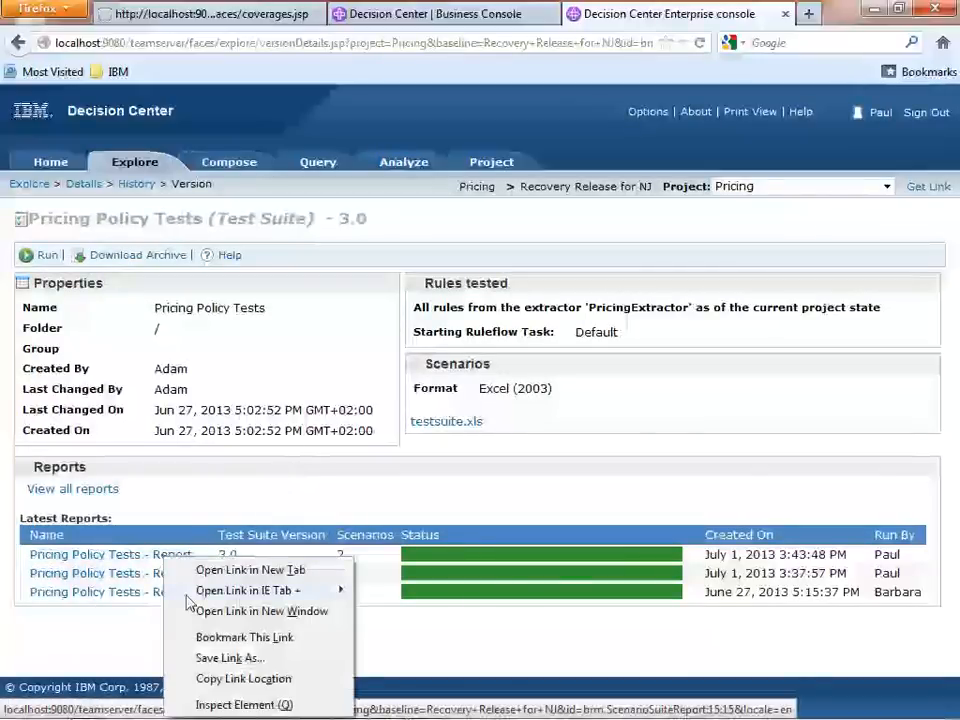
{"action": "left_click", "coordinate": [228, 679]}
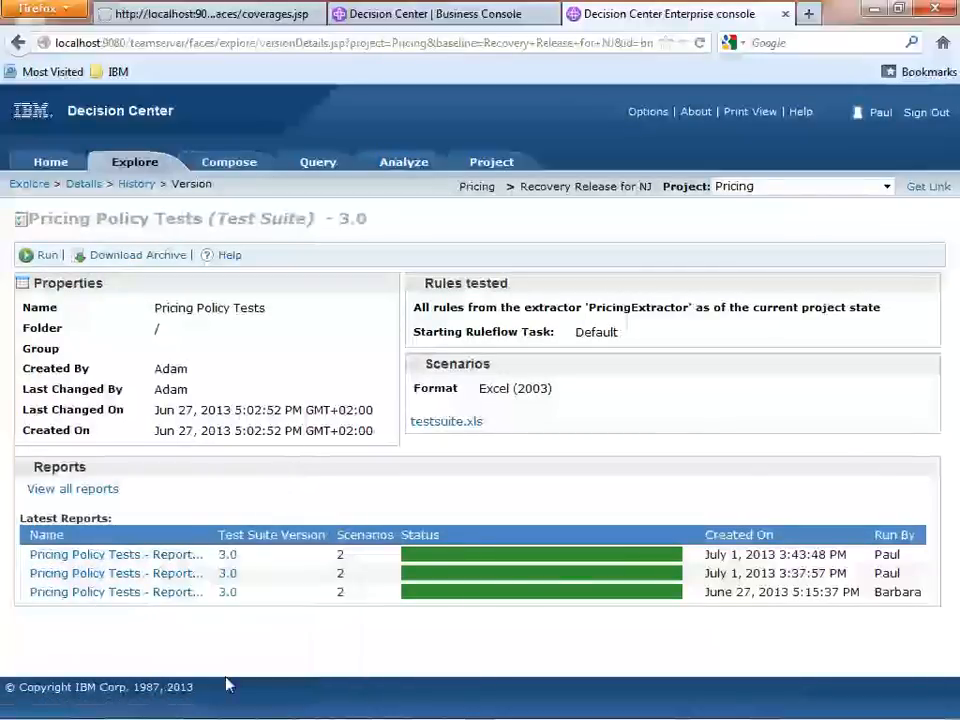
{"action": "left_click", "coordinate": [785, 14]}
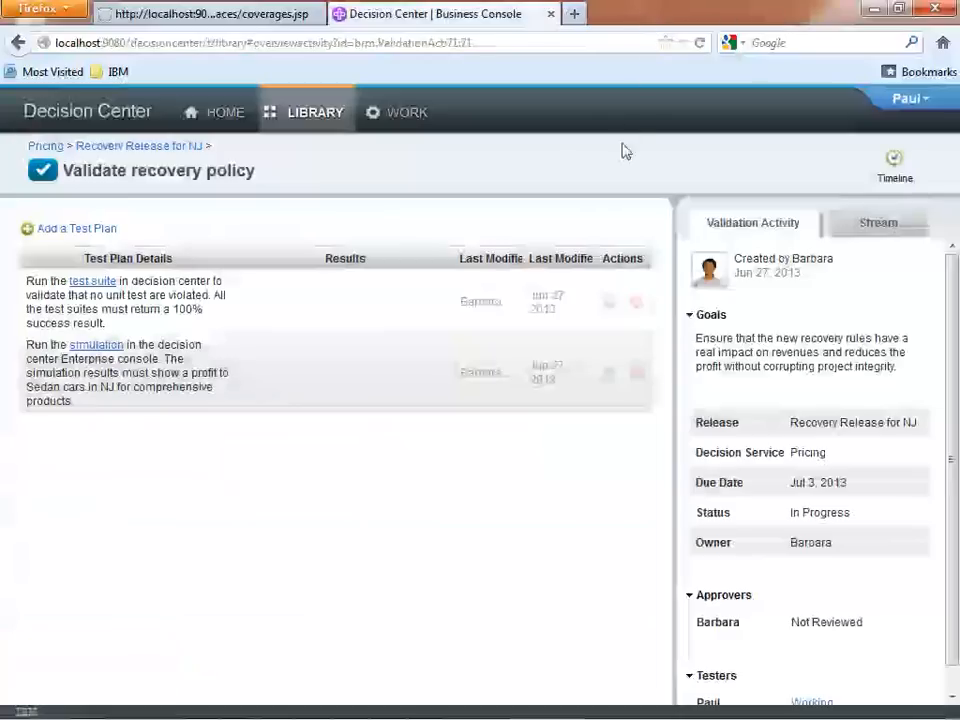
Enter "100% of the tests are successful. Report available here." as the results of the test suite's test plan.
{"action": "left_click", "coordinate": [610, 303]}
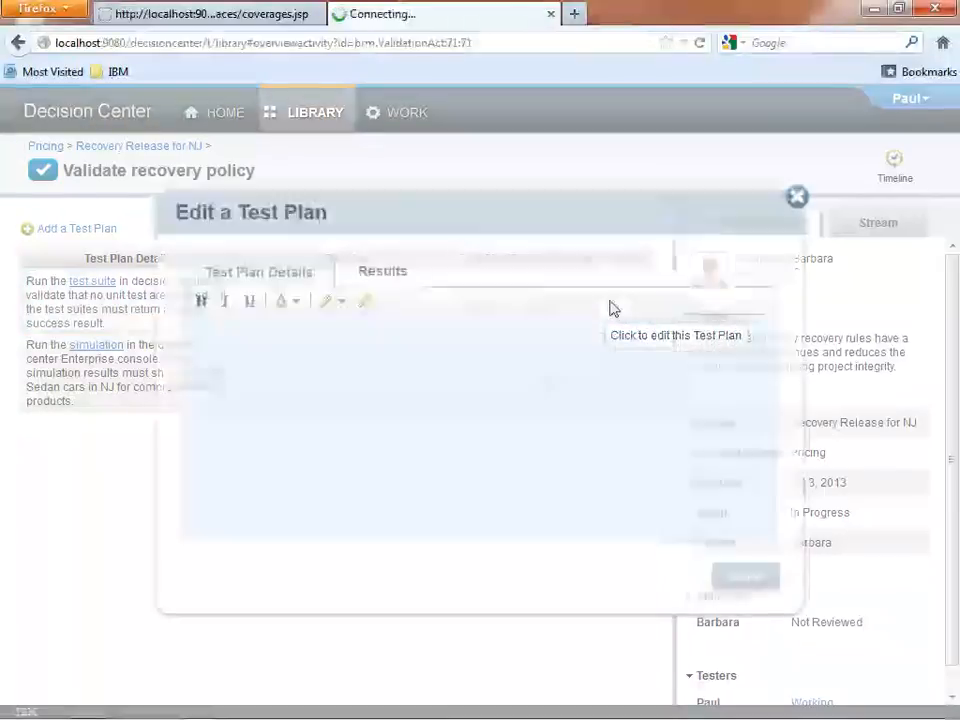
{"action": "left_click", "coordinate": [386, 273]}
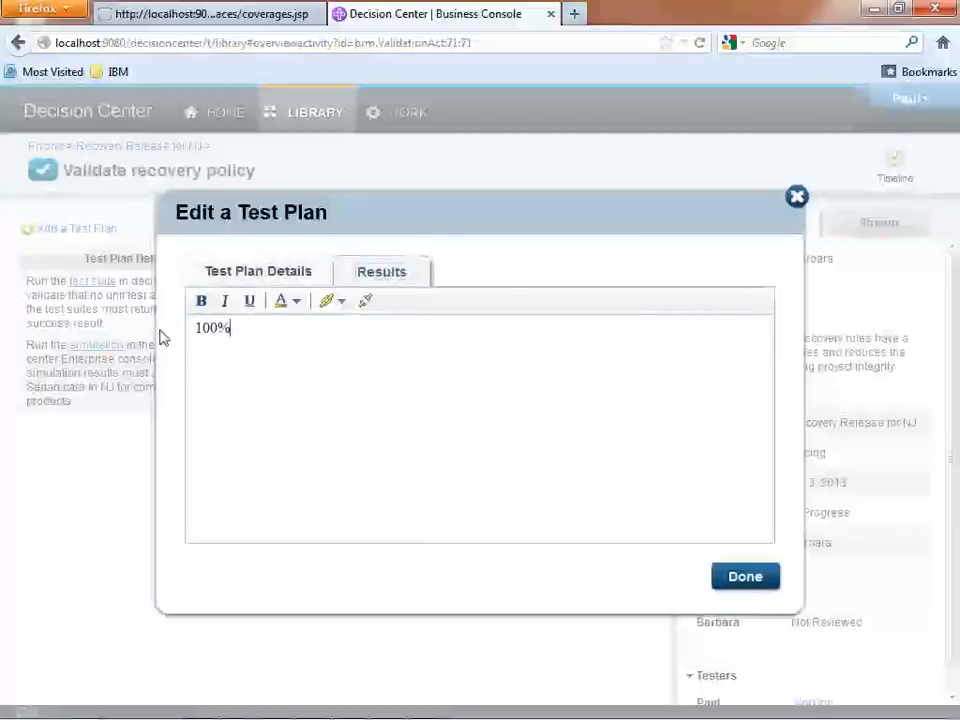
{"action": "type", "text": "100% of the tests are succ"}
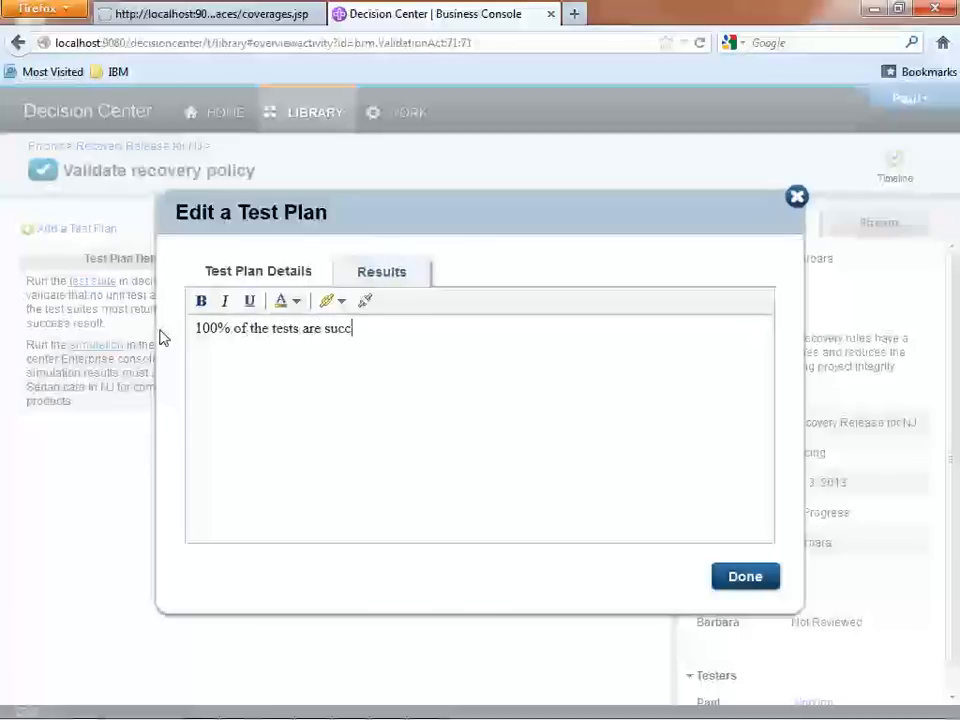
{"action": "type", "text": "essful."}
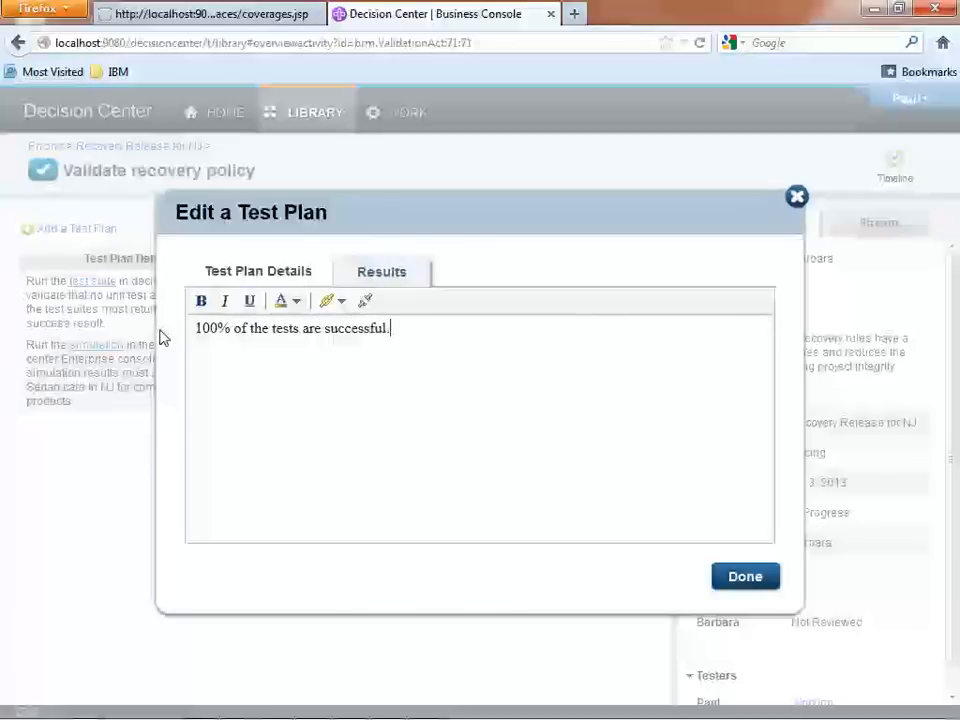
{"action": "type", "text": " Report available here."}
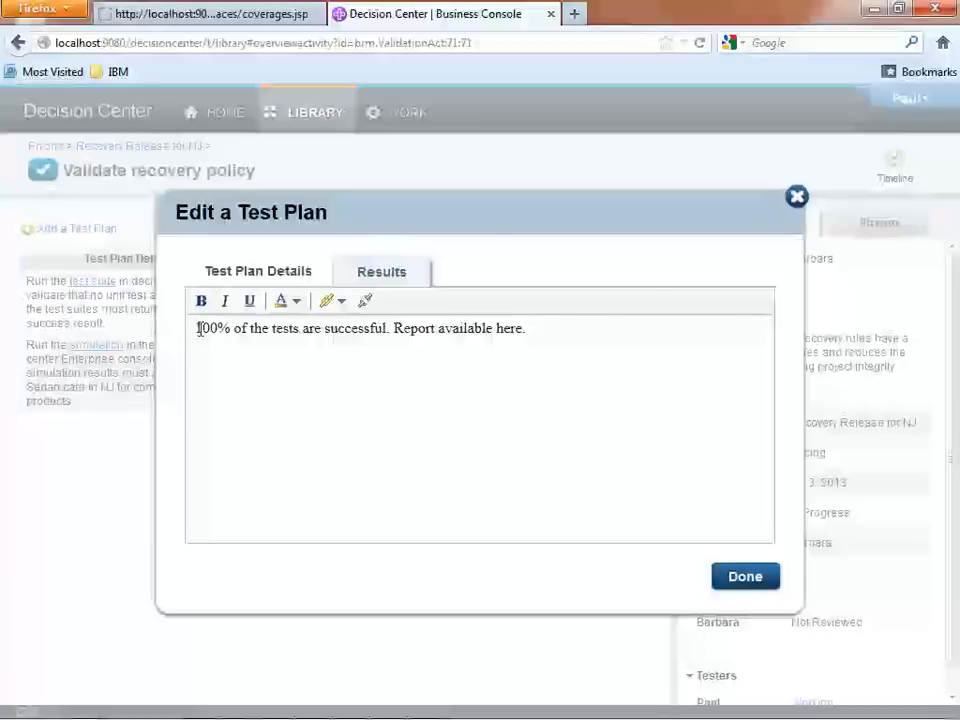
Link the word "here" to the copied report URL with New Window as the target, and save the test plan.
{"action": "left_click_drag", "start_coordinate": [495, 328], "coordinate": [518, 329]}
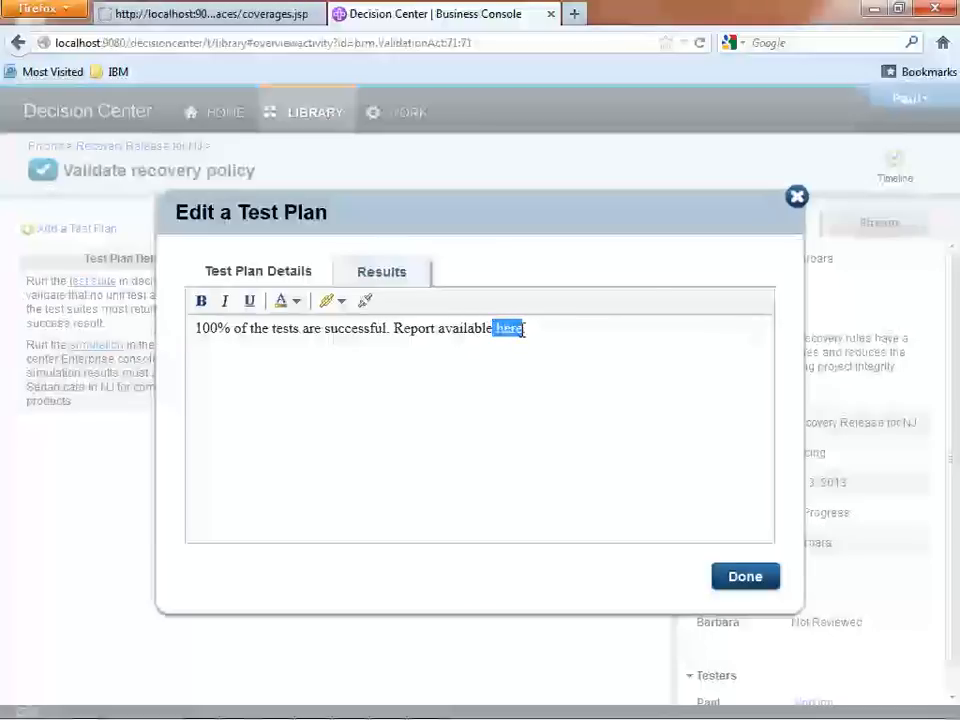
{"action": "left_click", "coordinate": [328, 302]}
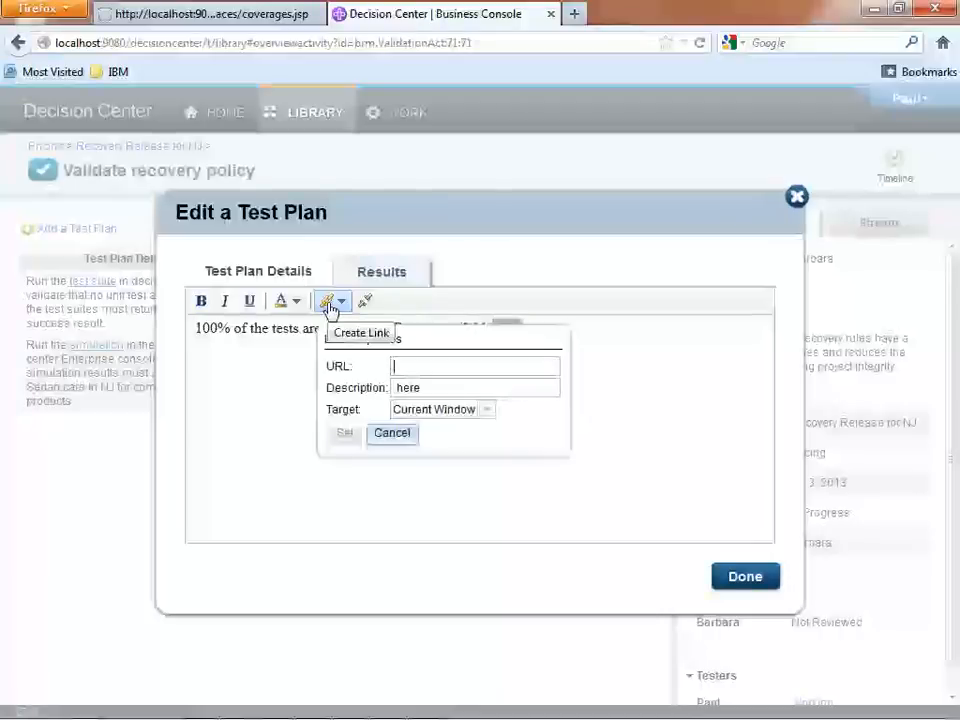
{"action": "left_click", "coordinate": [462, 412]}
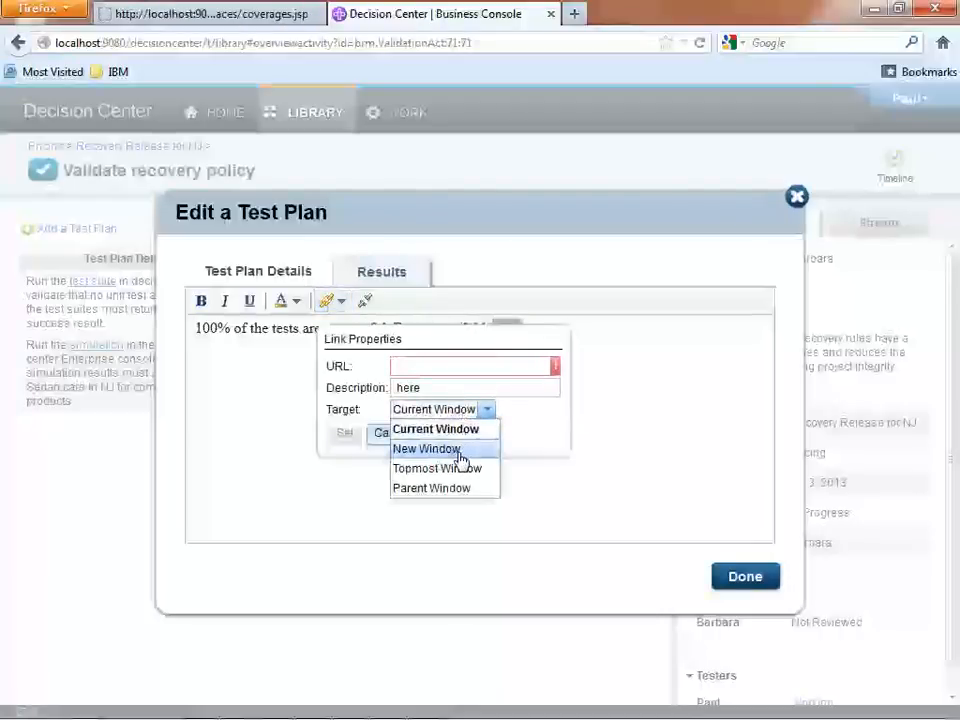
{"action": "left_click", "coordinate": [454, 448]}
{"action": "right_click", "coordinate": [427, 367]}
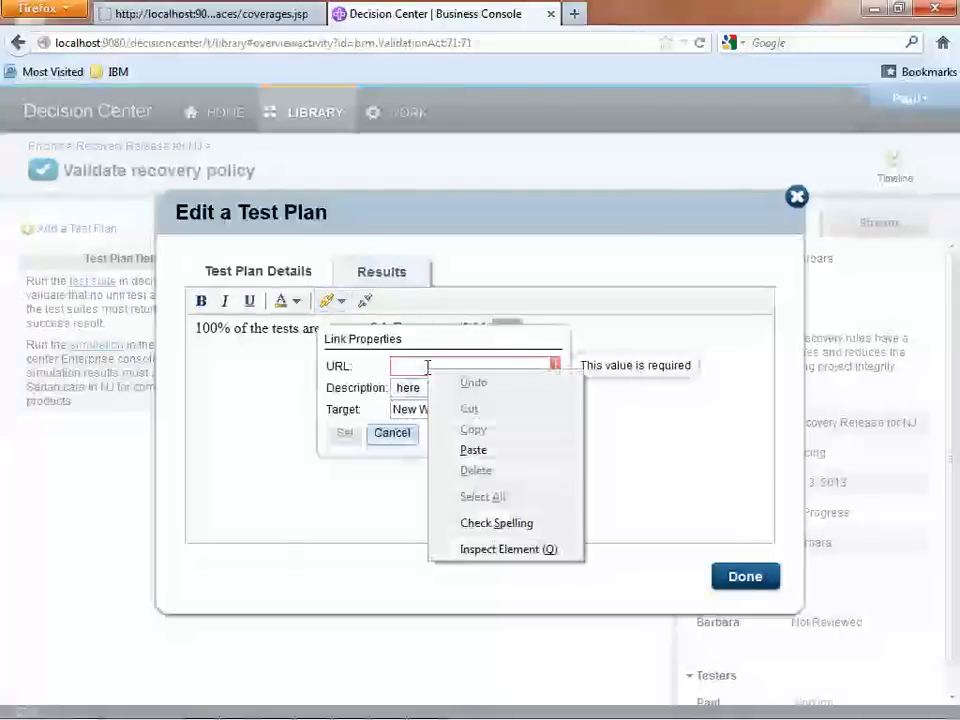
{"action": "left_click", "coordinate": [474, 451]}
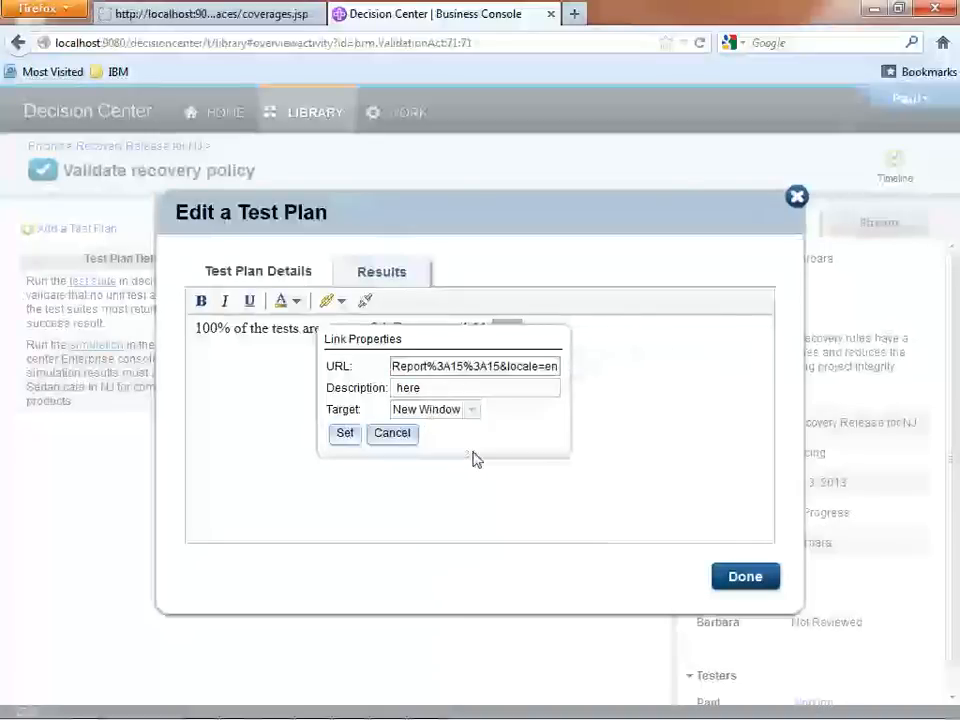
{"action": "left_click", "coordinate": [344, 435]}
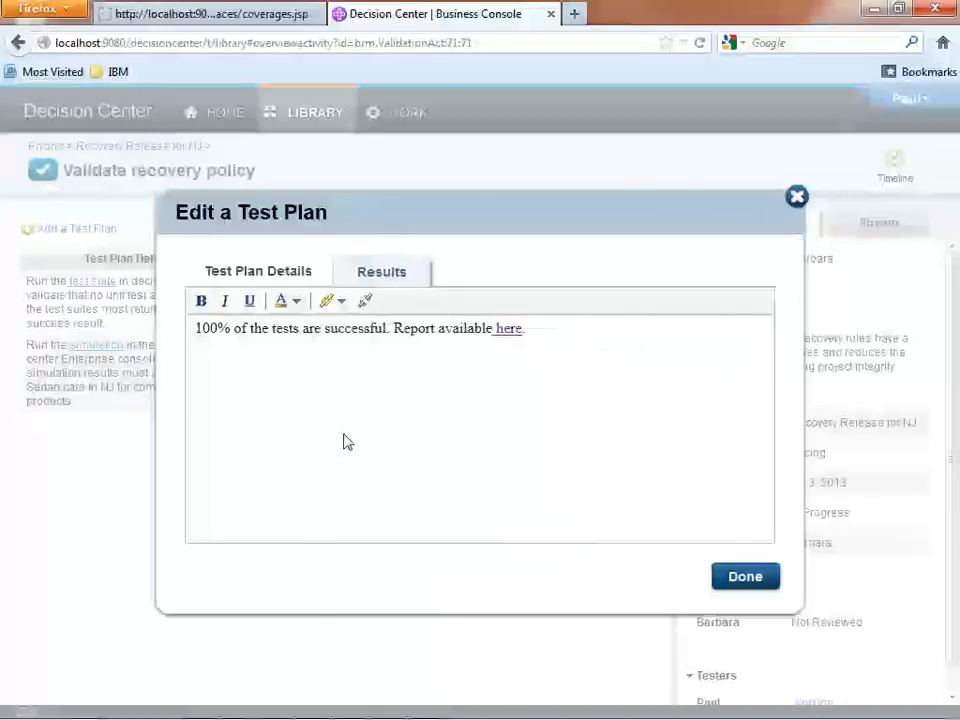
{"action": "left_click", "coordinate": [744, 576]}
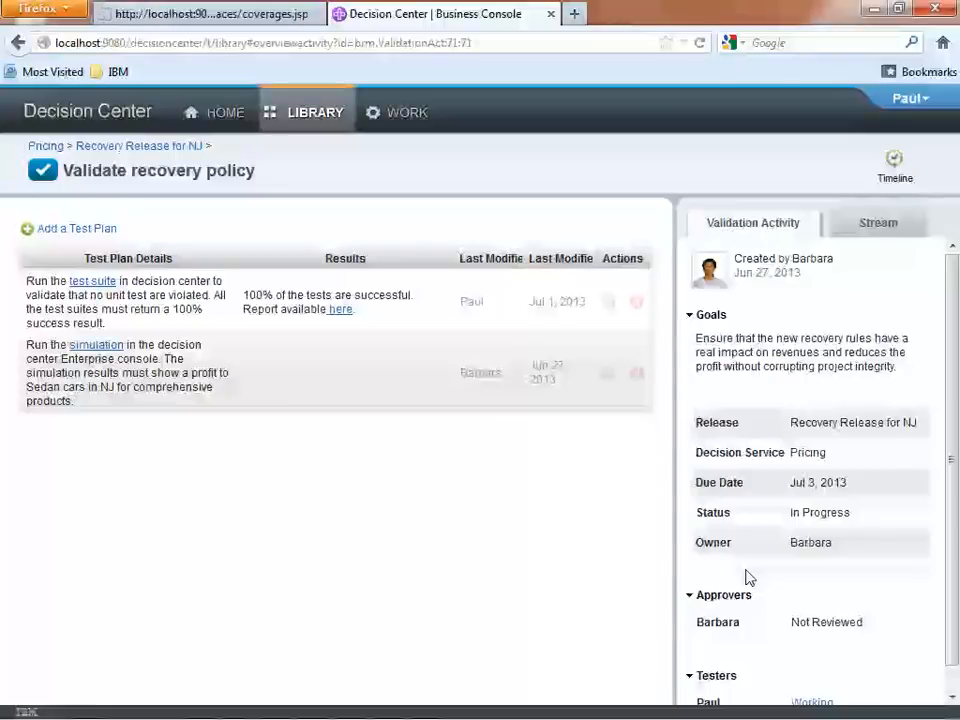
Run the Last year history-Extracted Rules simulation from the second test plan and examine the NJ profit chart in its report.
{"action": "left_click", "coordinate": [105, 349]}
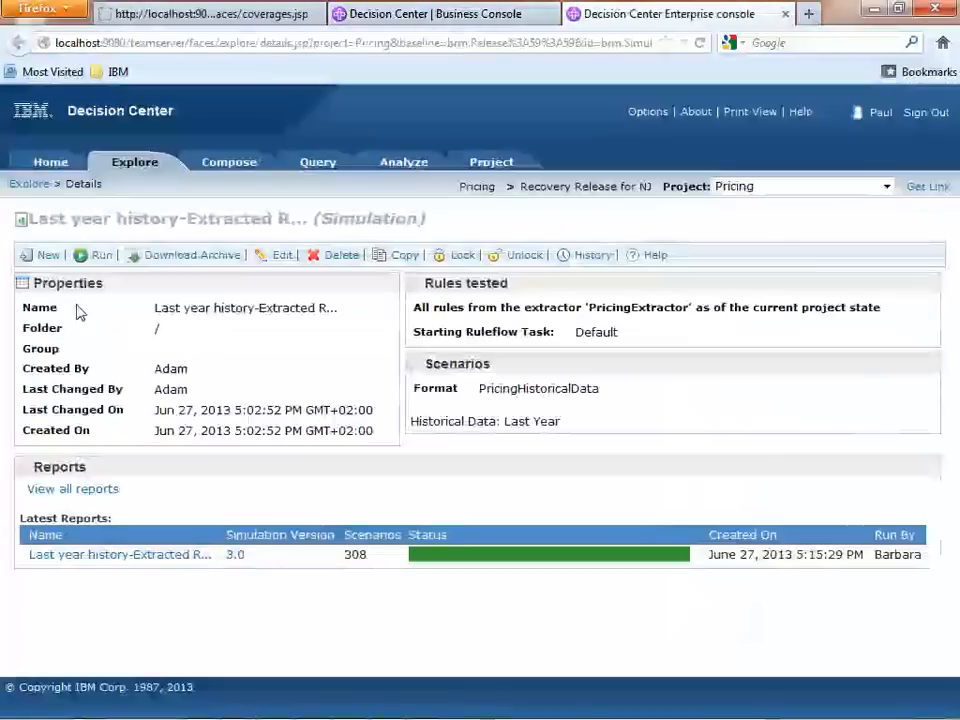
{"action": "left_click", "coordinate": [101, 258]}
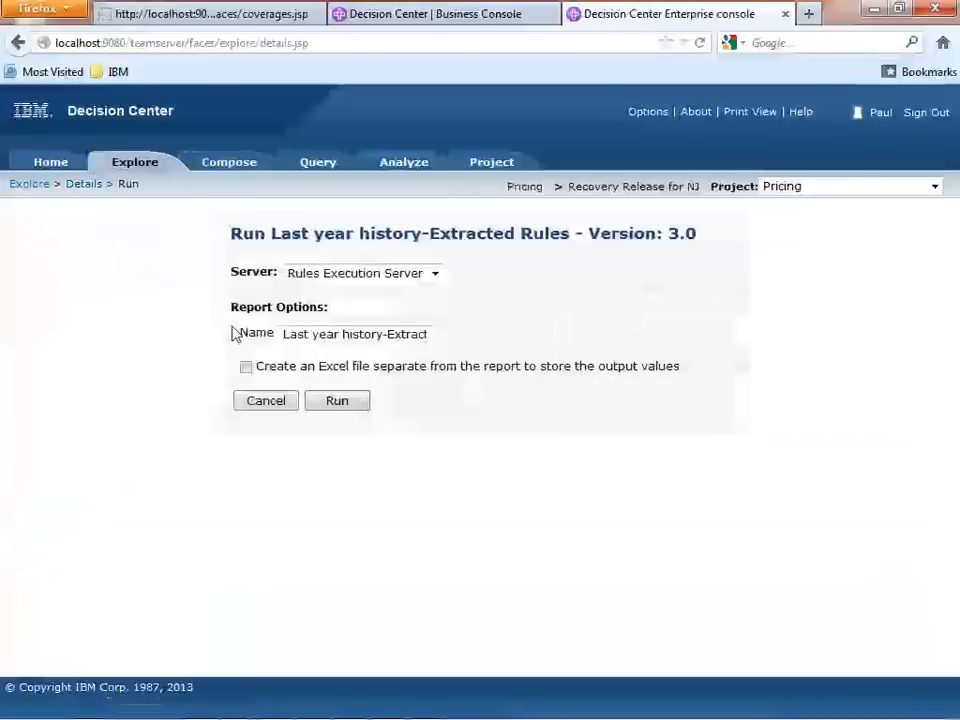
{"action": "left_click", "coordinate": [349, 406]}
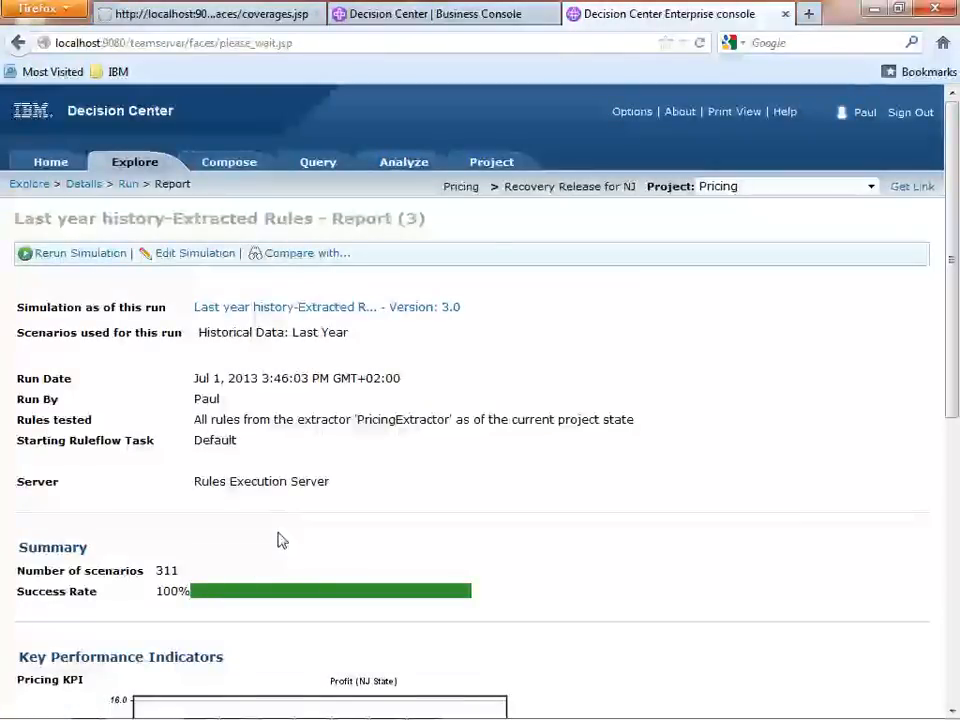
{"action": "scroll", "coordinate": [279, 540], "scroll_direction": "down", "scroll_amount": 1}
{"action": "scroll", "coordinate": [279, 540], "scroll_direction": "down", "scroll_amount": 5}
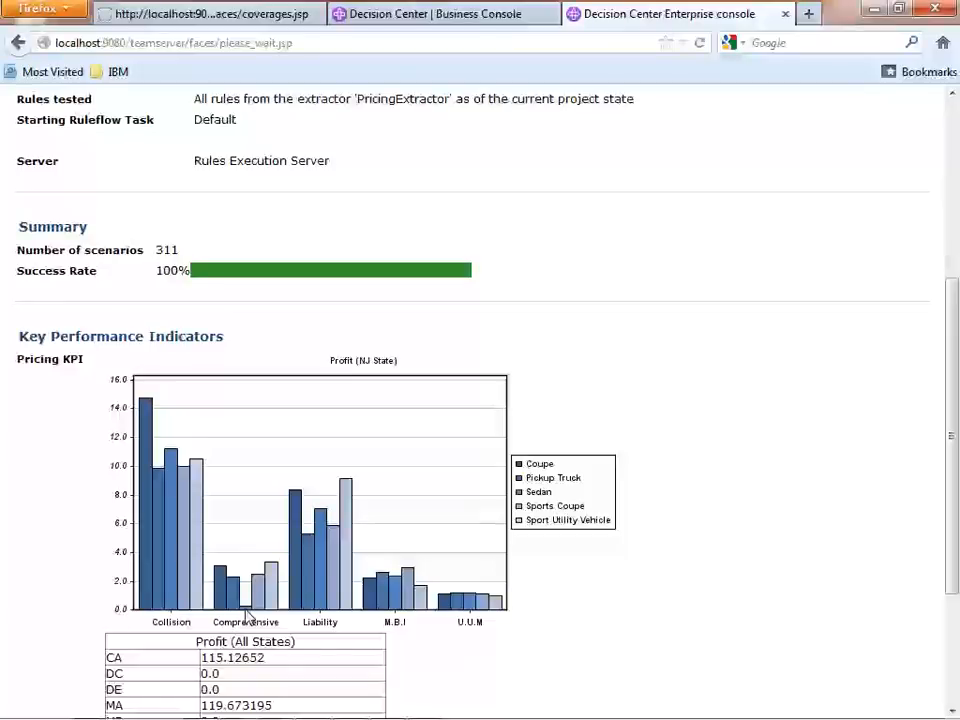
{"action": "scroll", "coordinate": [247, 617], "scroll_direction": "up", "scroll_amount": 6}
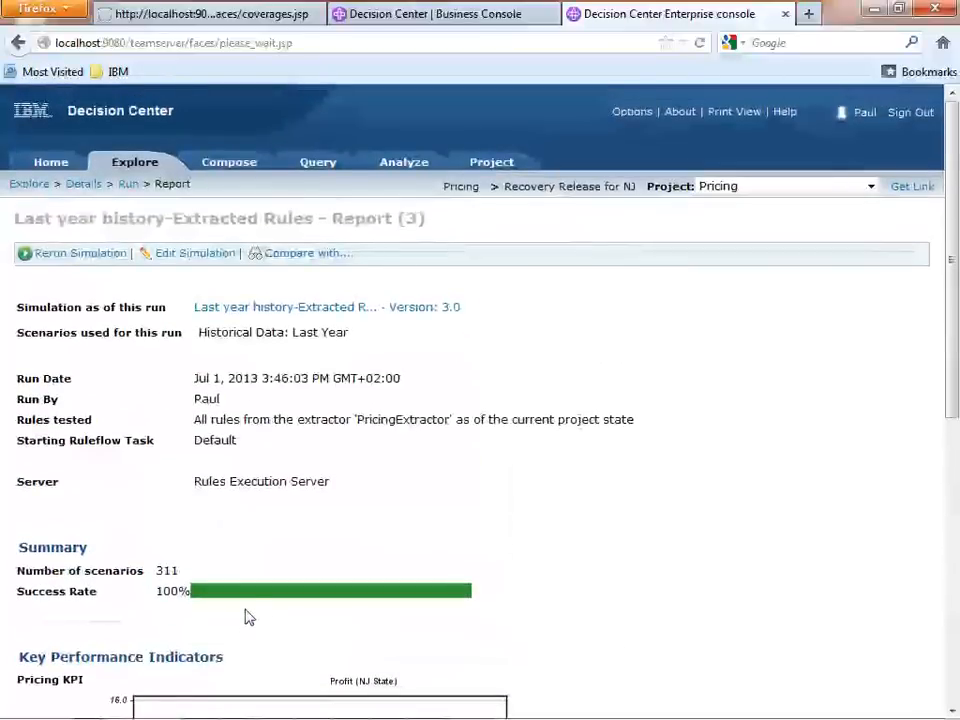
Copy the link address of the newest Last year history simulation report and close the Enterprise console.
{"action": "left_click", "coordinate": [283, 308]}
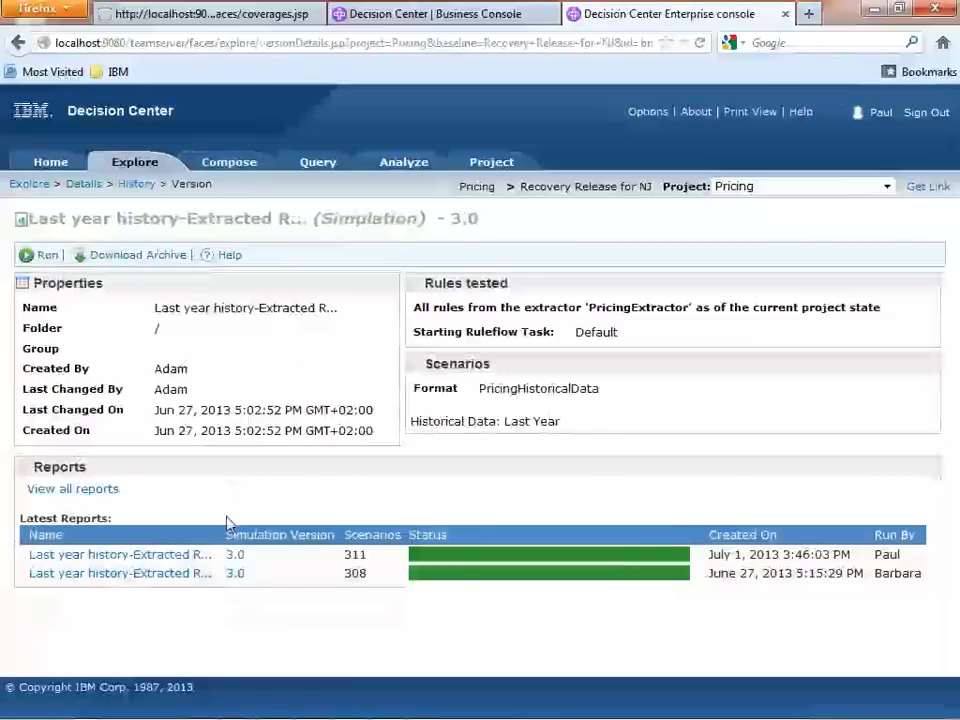
{"action": "right_click", "coordinate": [160, 559]}
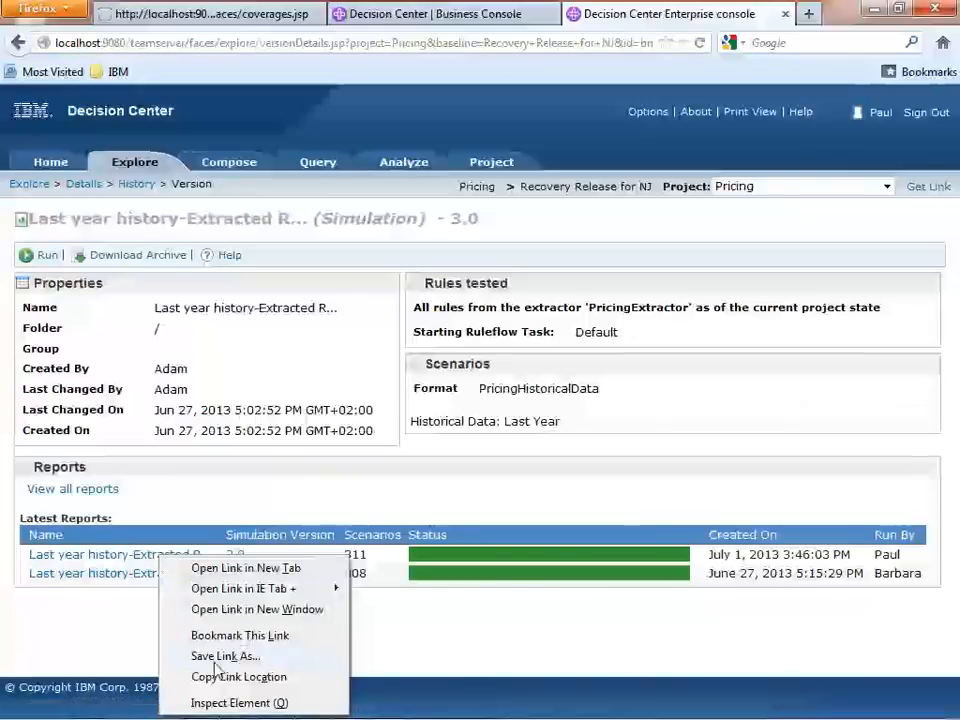
{"action": "left_click", "coordinate": [248, 678]}
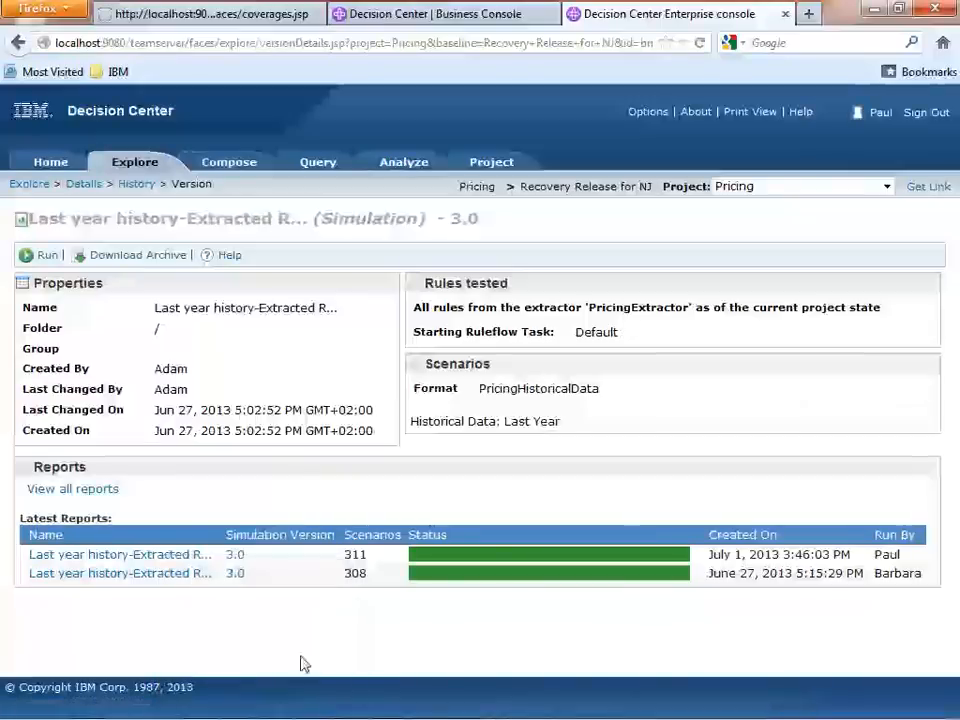
{"action": "left_click", "coordinate": [785, 14]}
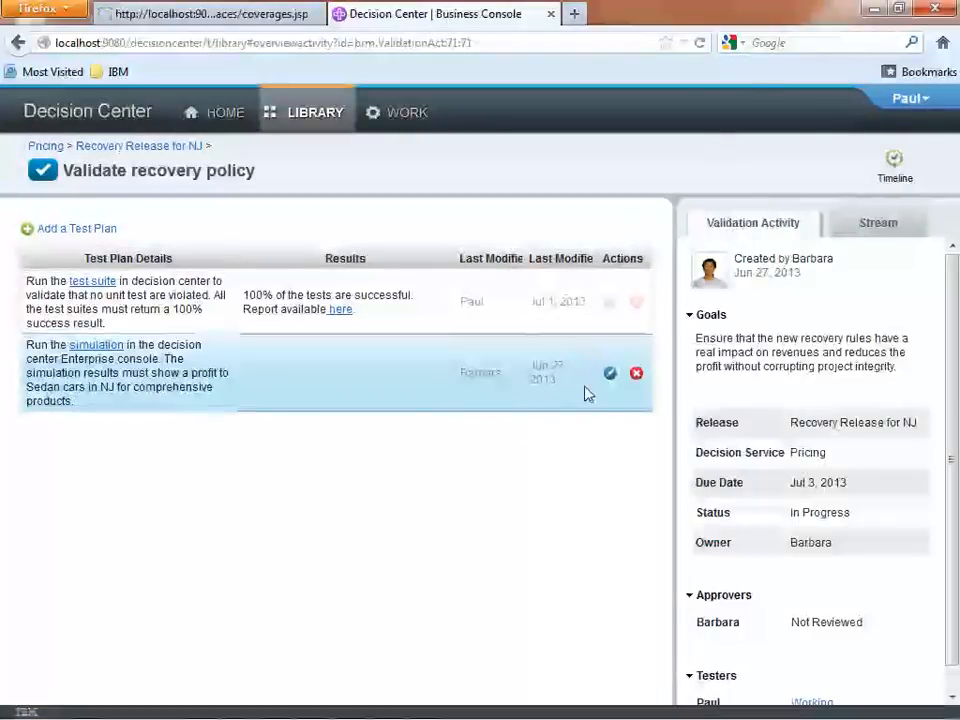
Enter "The new simulation report is showing that the deficit issue is solved in NJ." as the results of the simulation test plan.
{"action": "left_click", "coordinate": [610, 375]}
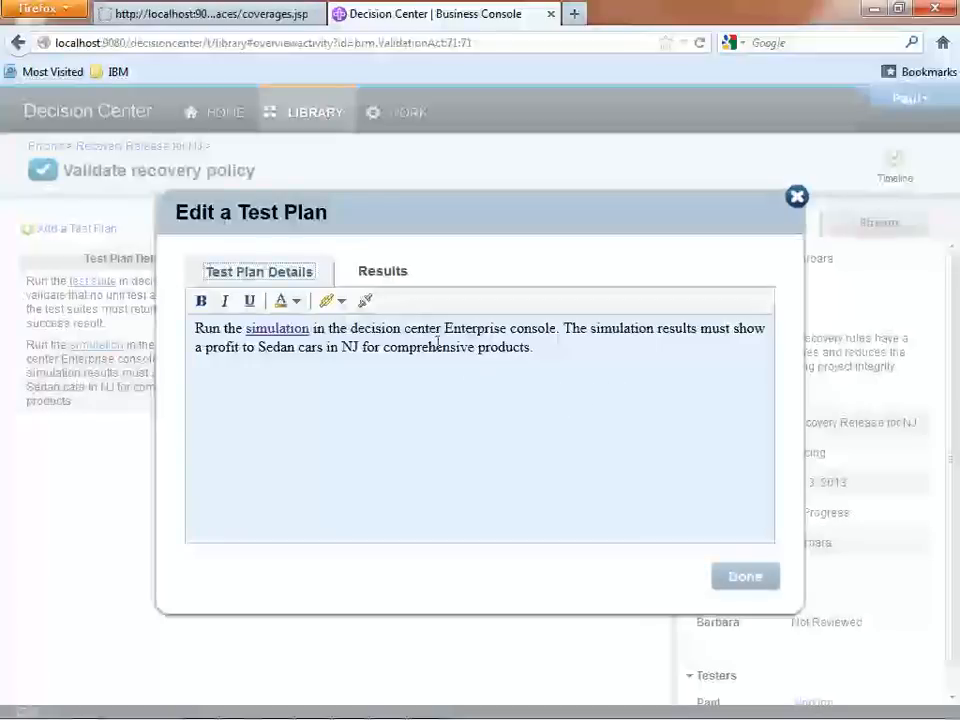
{"action": "left_click", "coordinate": [397, 279]}
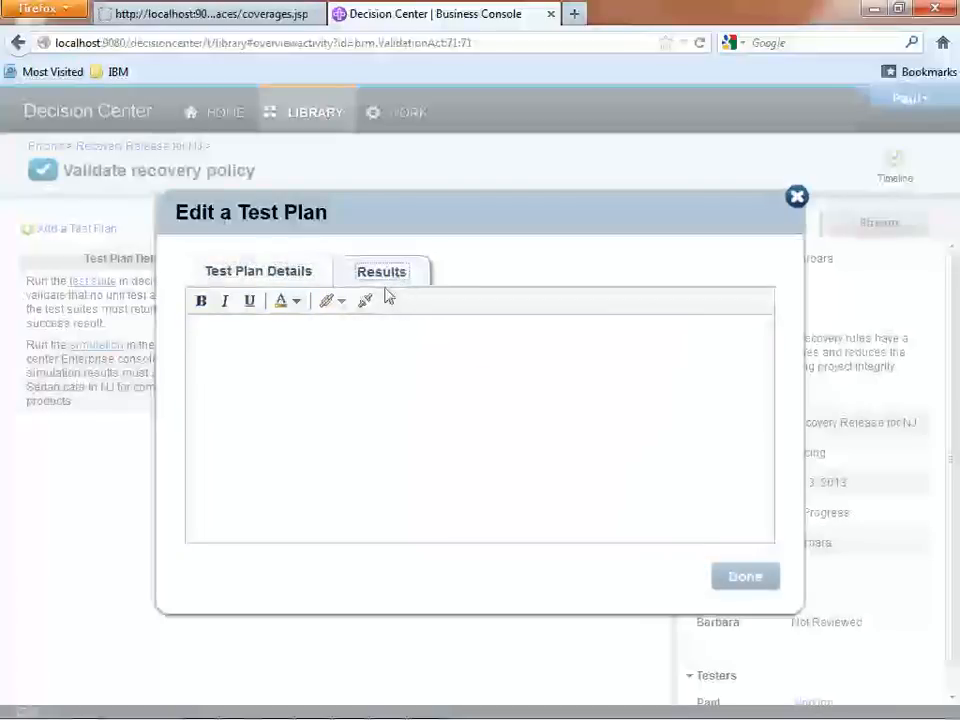
{"action": "left_click", "coordinate": [378, 356]}
{"action": "type", "text": "The new sim"}
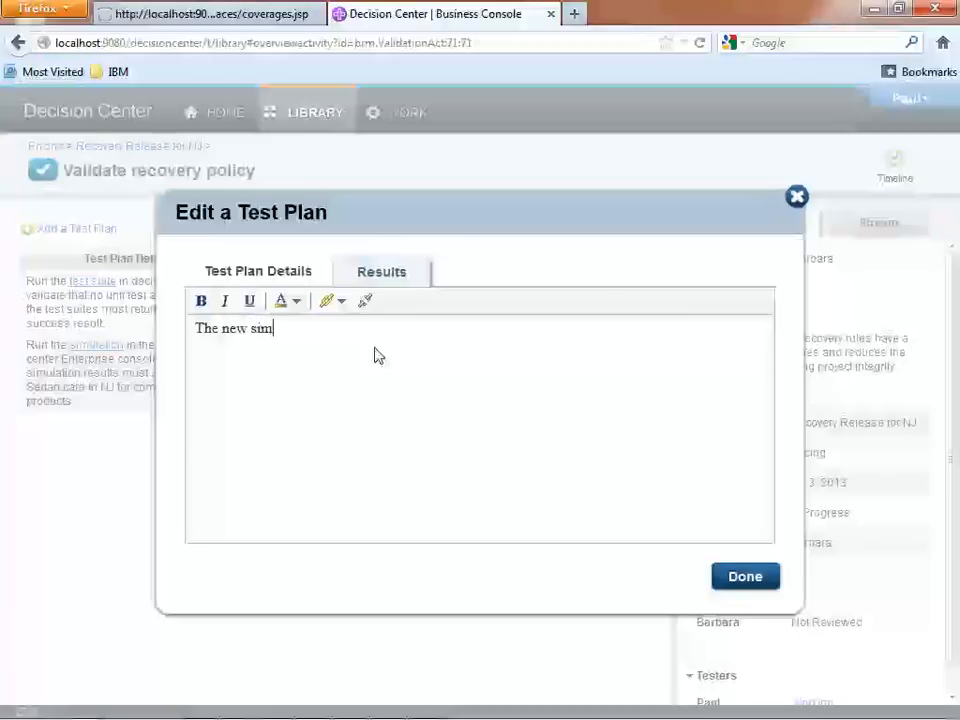
{"action": "type", "text": "ulation report i"}
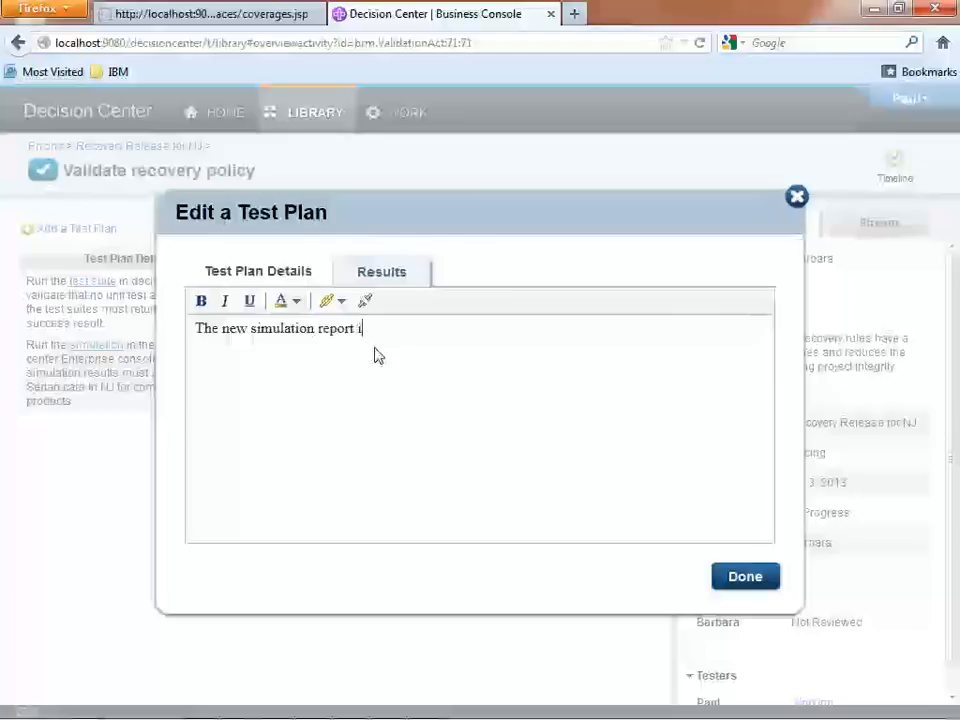
{"action": "type", "text": "s showing that the deficit issue is"}
{"action": "type", "text": "sol"}
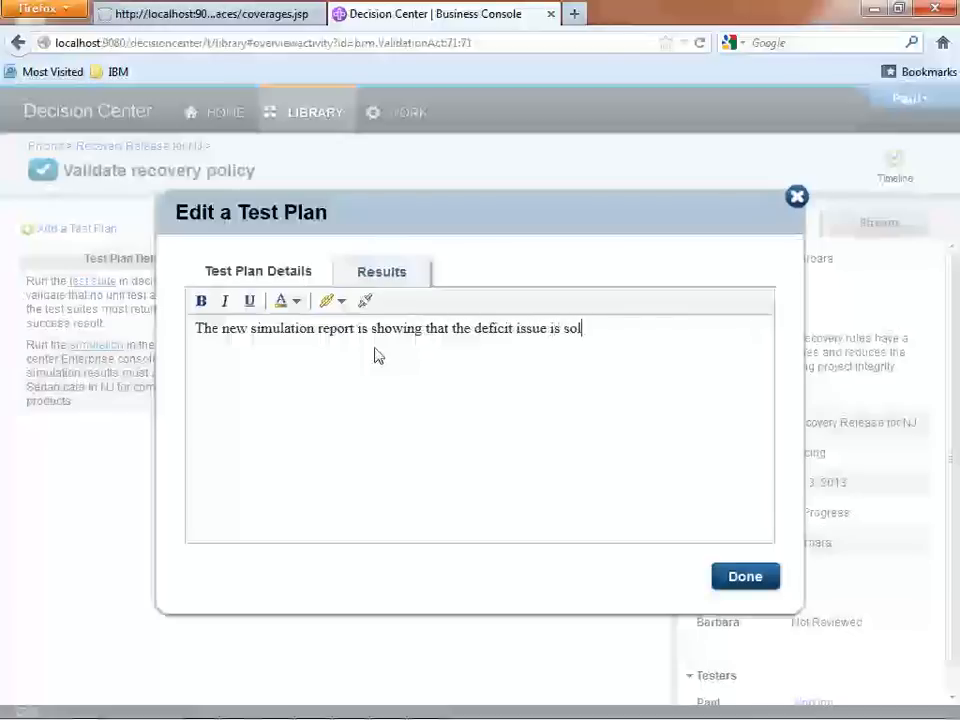
{"action": "type", "text": "ved in NJ."}
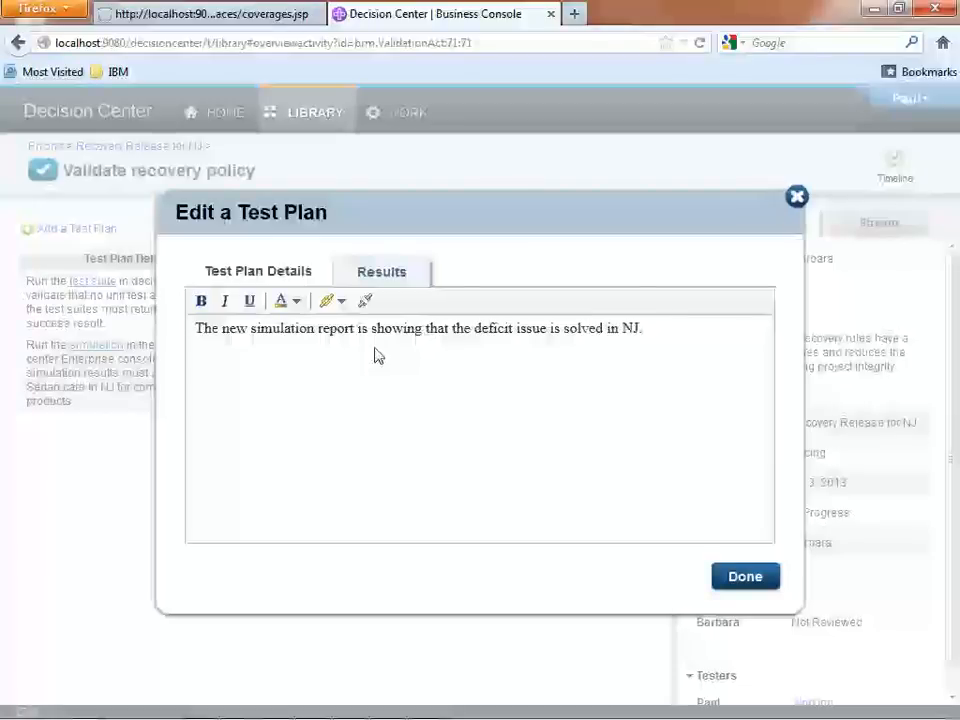
Link the words "new simulation report" to the copied report URL with New Window as the target, and save the test plan.
{"action": "left_click_drag", "start_coordinate": [224, 333], "coordinate": [354, 337]}
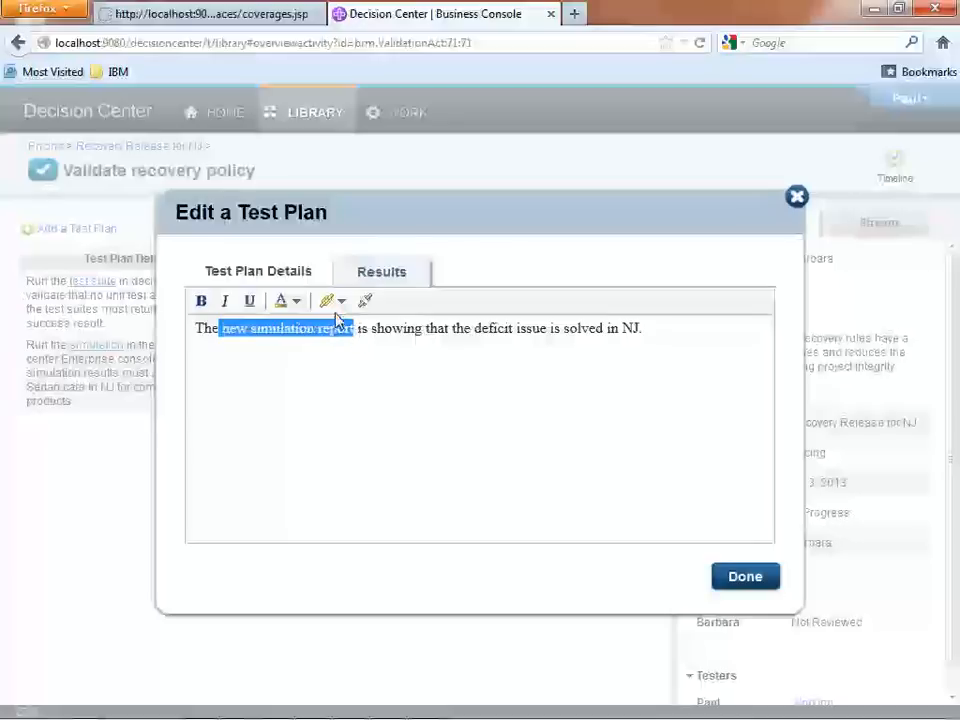
{"action": "left_click", "coordinate": [330, 301]}
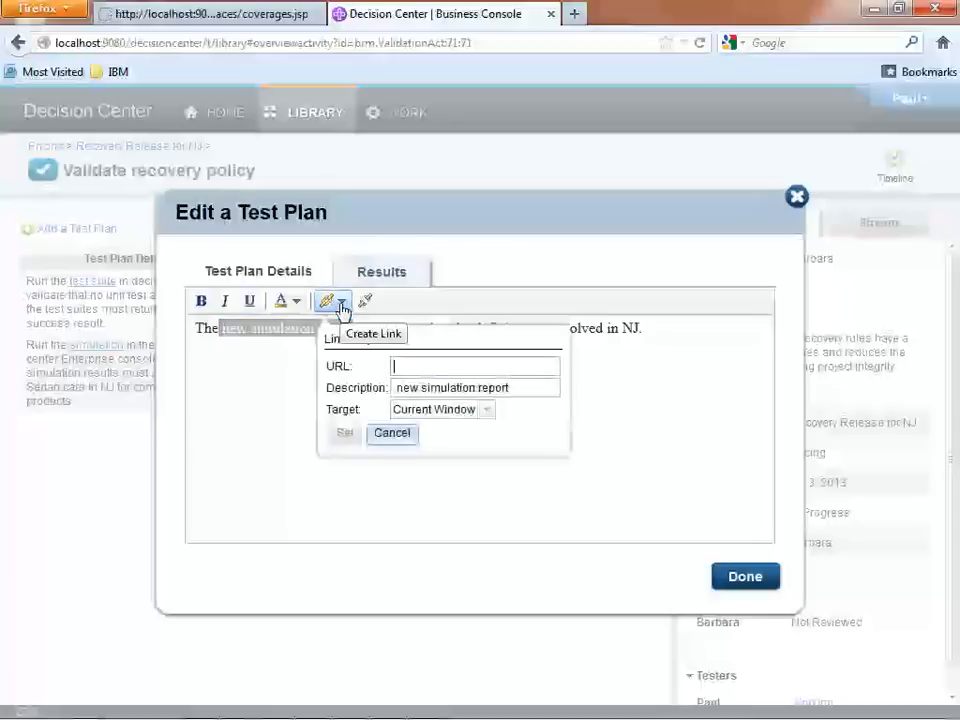
{"action": "left_click", "coordinate": [411, 412]}
{"action": "left_click", "coordinate": [454, 449]}
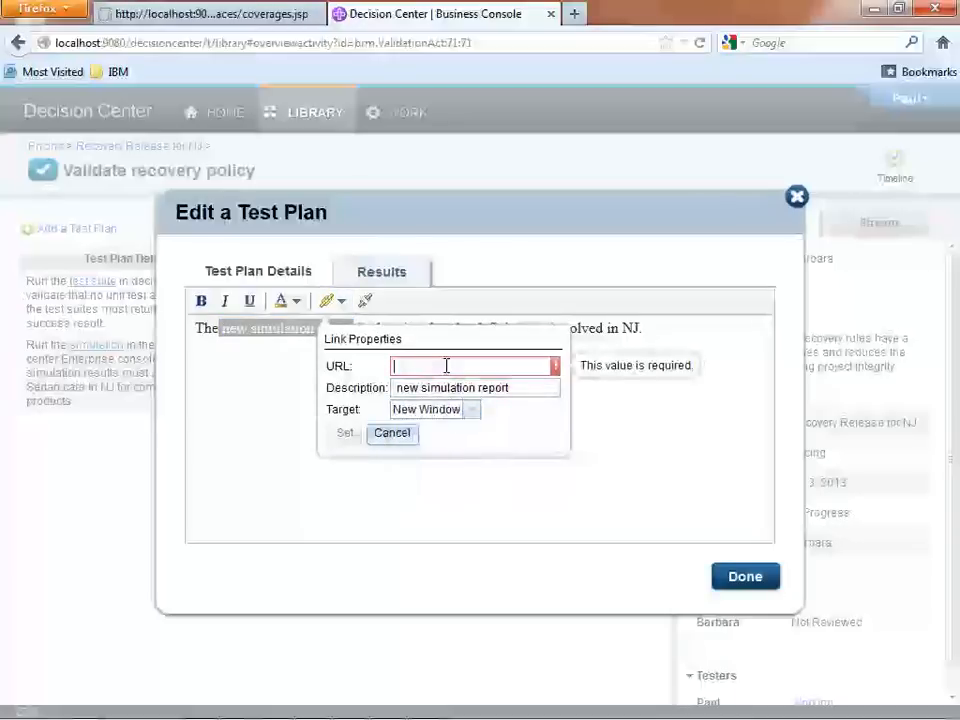
{"action": "right_click", "coordinate": [446, 366]}
{"action": "left_click", "coordinate": [494, 447]}
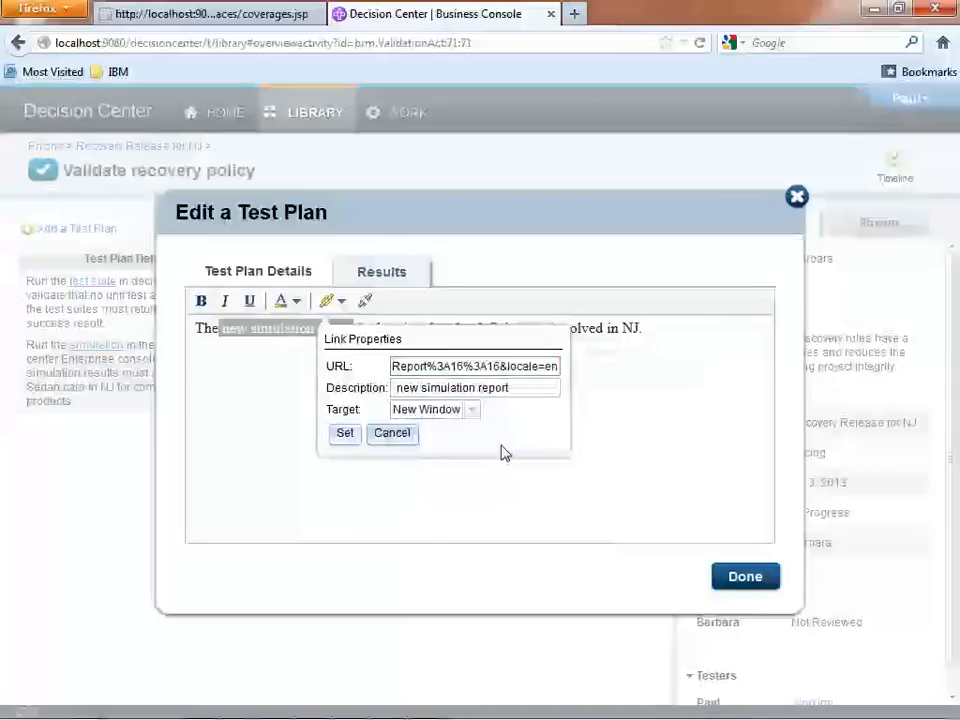
{"action": "left_click", "coordinate": [345, 436]}
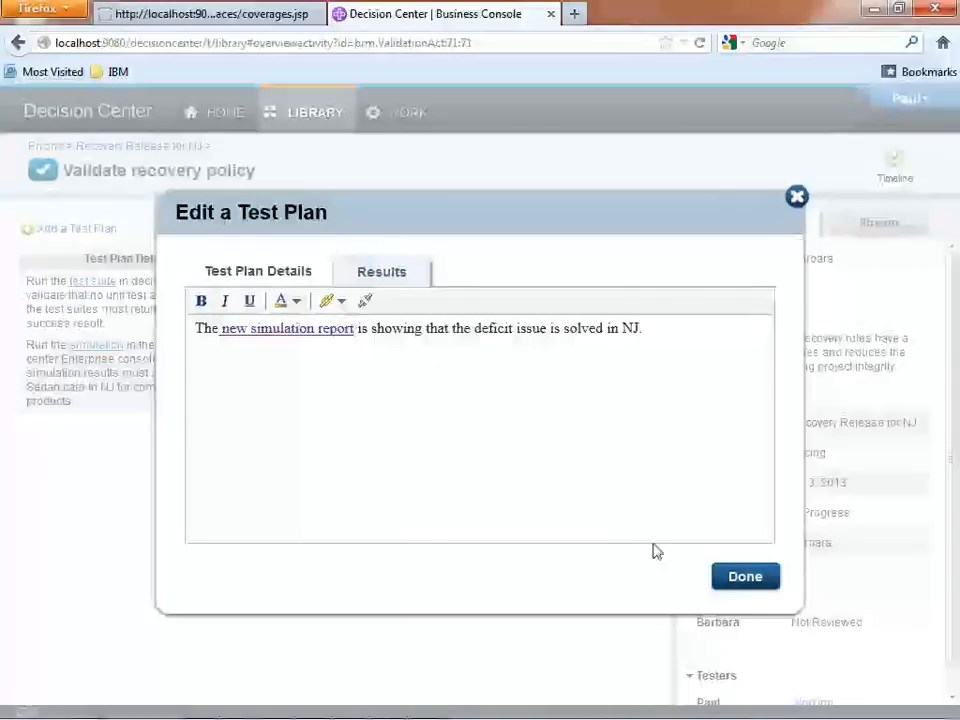
{"action": "left_click", "coordinate": [745, 577]}
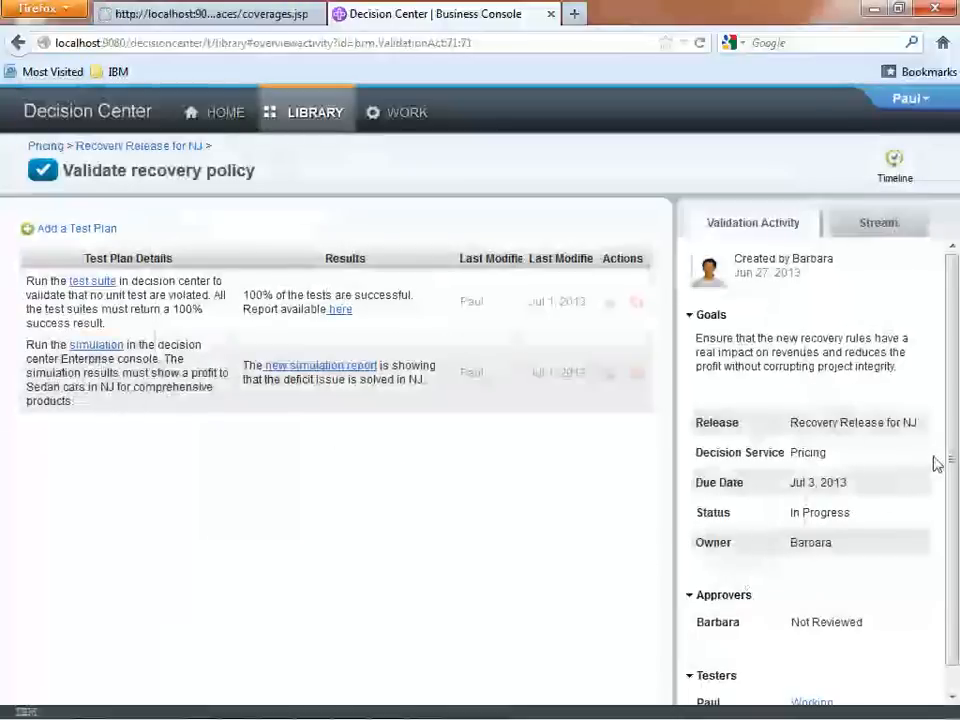
Set the tester's status on the Validate recovery policy activity to Finish working.
{"action": "left_click_drag", "start_coordinate": [954, 457], "coordinate": [954, 482]}
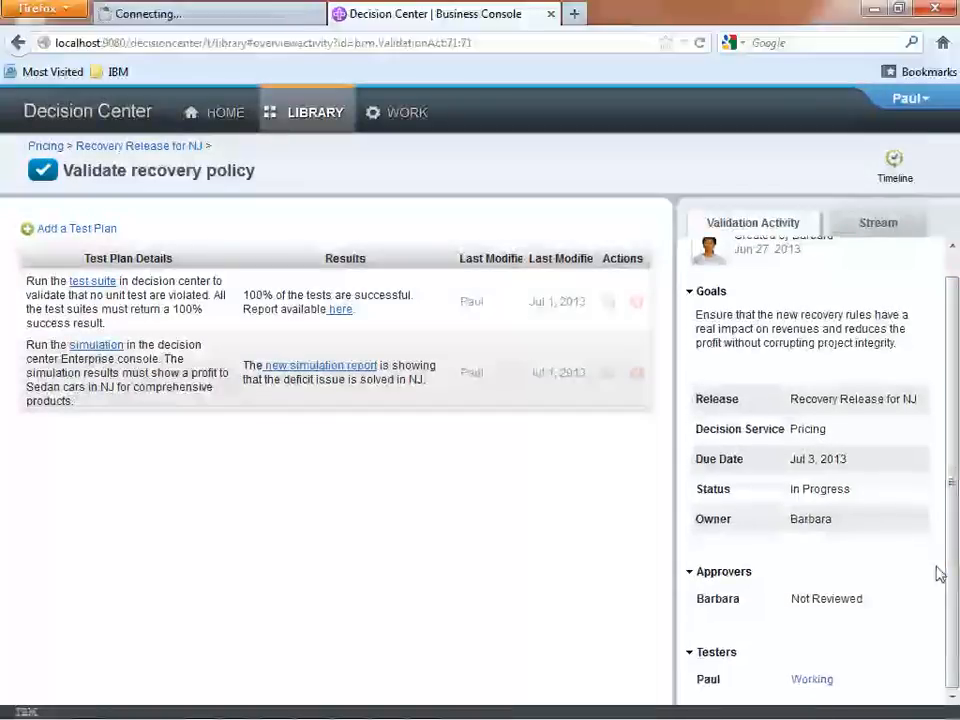
{"action": "left_click", "coordinate": [813, 681]}
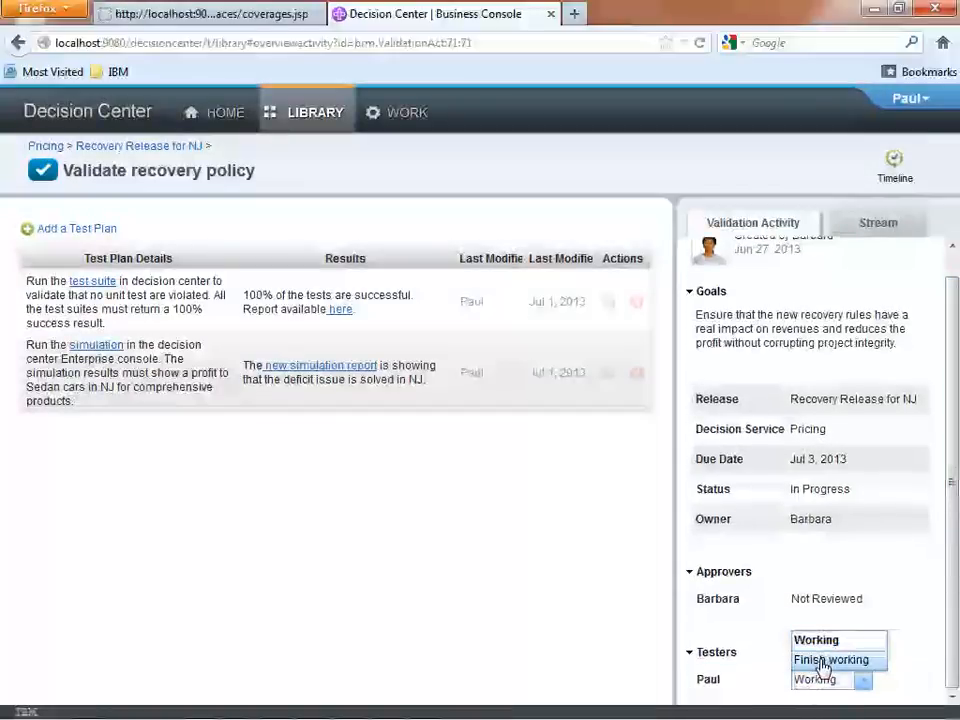
{"action": "left_click", "coordinate": [821, 661]}
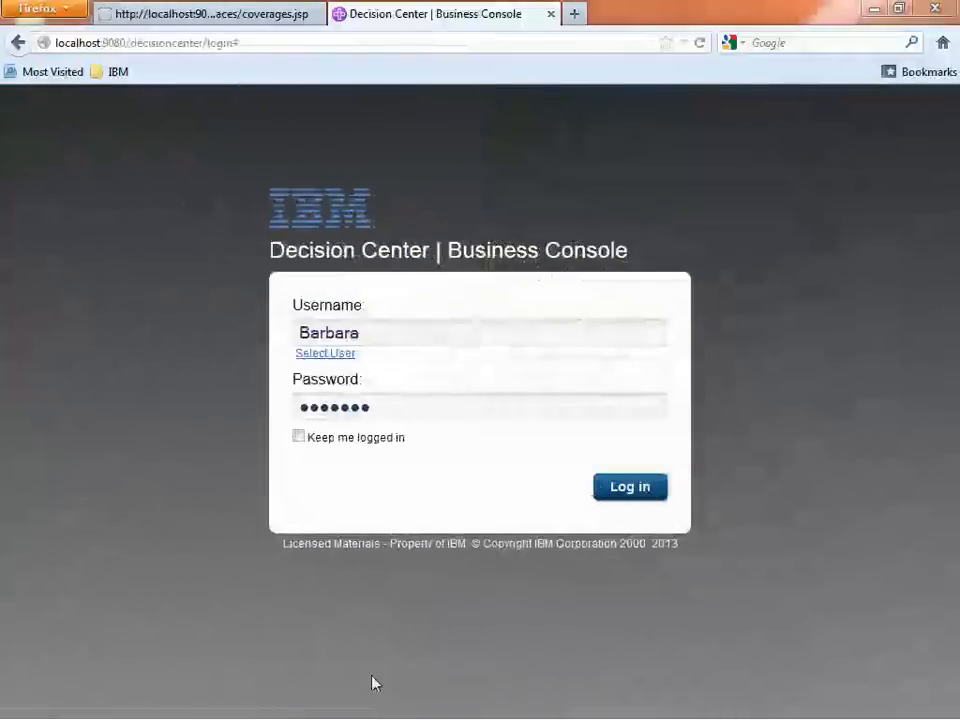
Log in with the prefilled account of the activity's owner and open Recovery Release for NJ from the activity stream.
{"action": "left_click", "coordinate": [630, 486]}
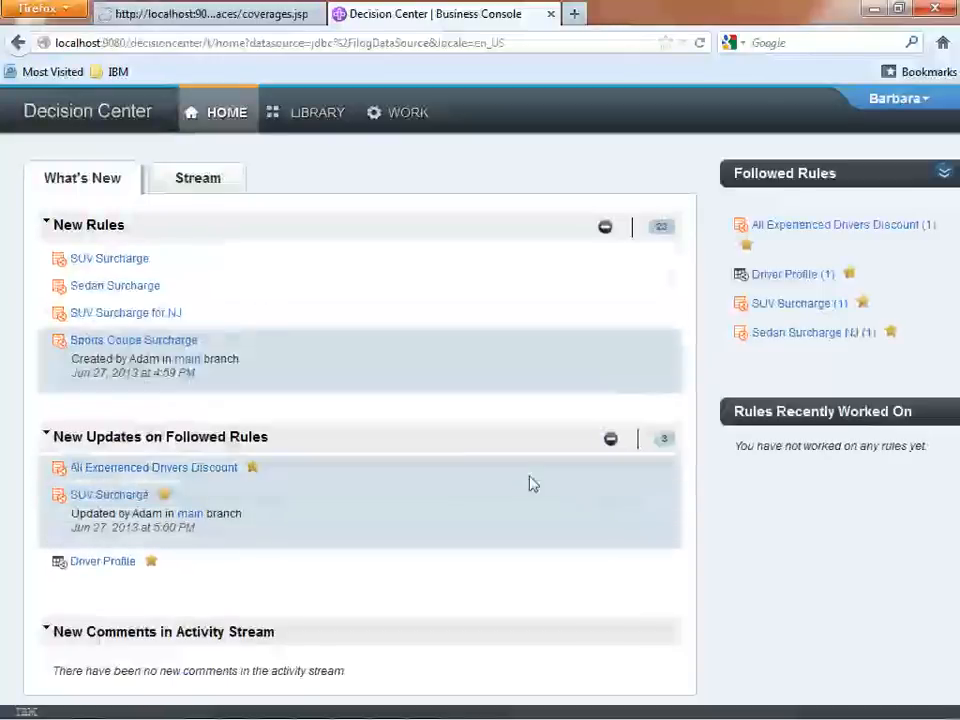
{"action": "left_click", "coordinate": [205, 182]}
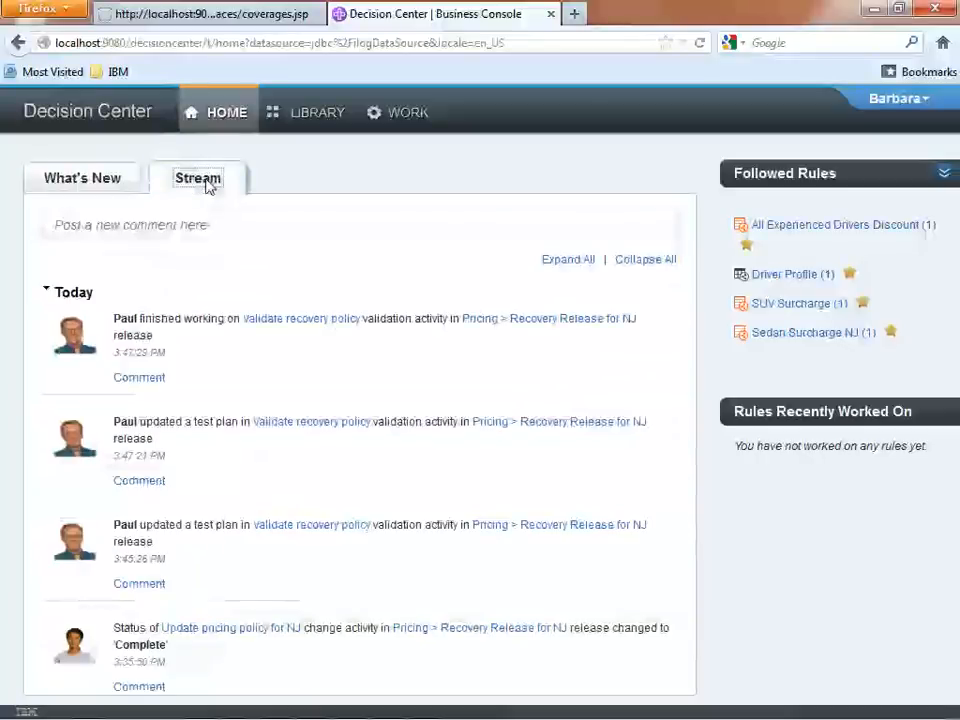
{"action": "left_click", "coordinate": [508, 320]}
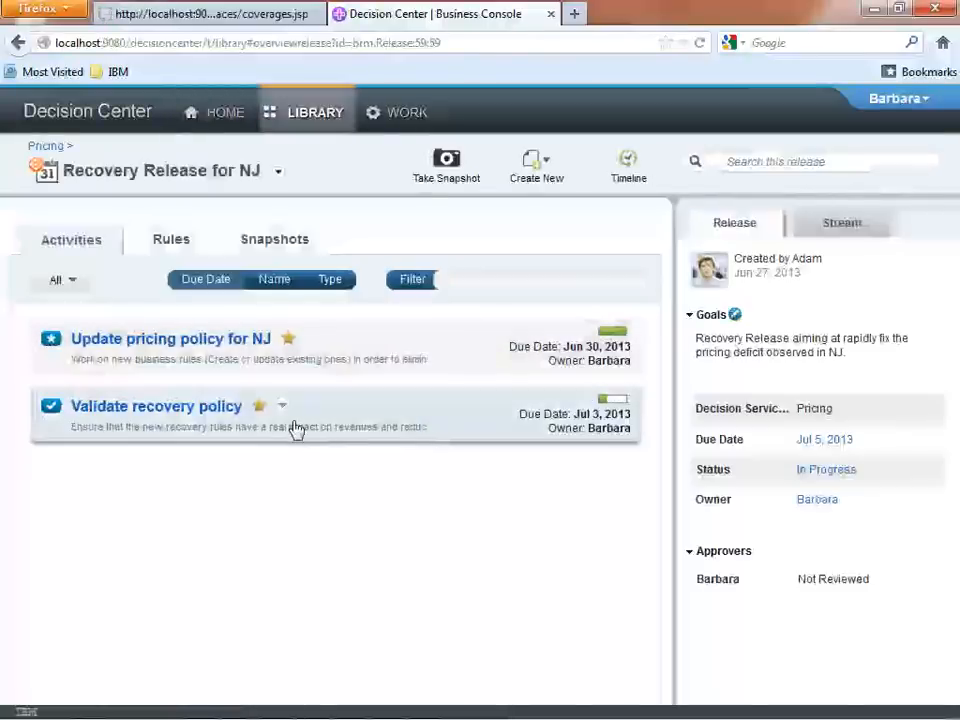
Proceed the Validate recovery policy activity to approval and open the activity.
{"action": "left_click", "coordinate": [283, 409]}
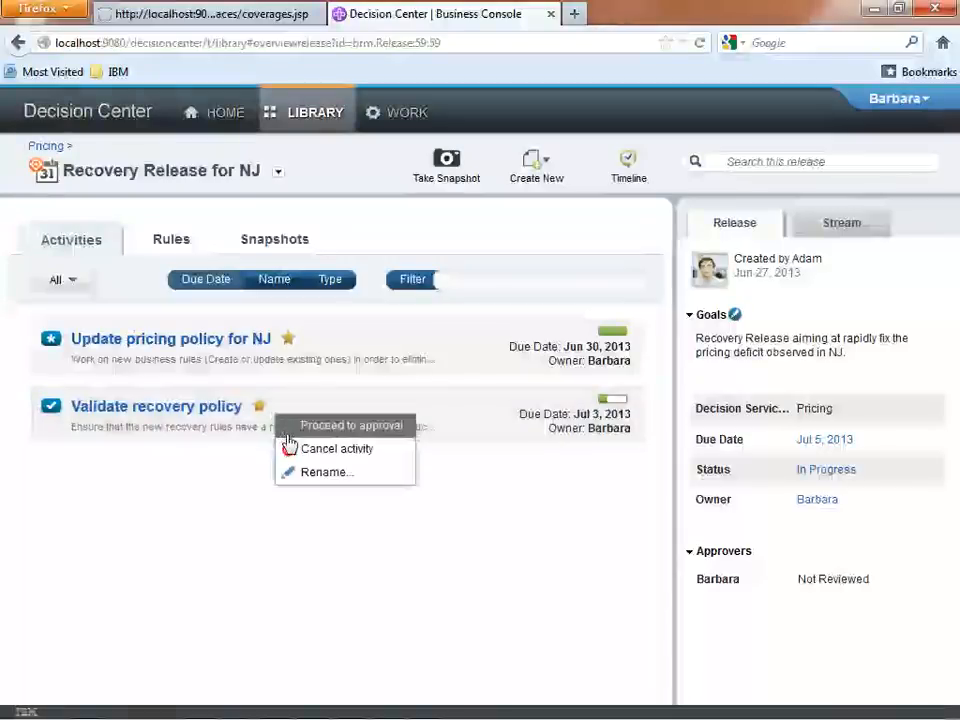
{"action": "left_click", "coordinate": [375, 430]}
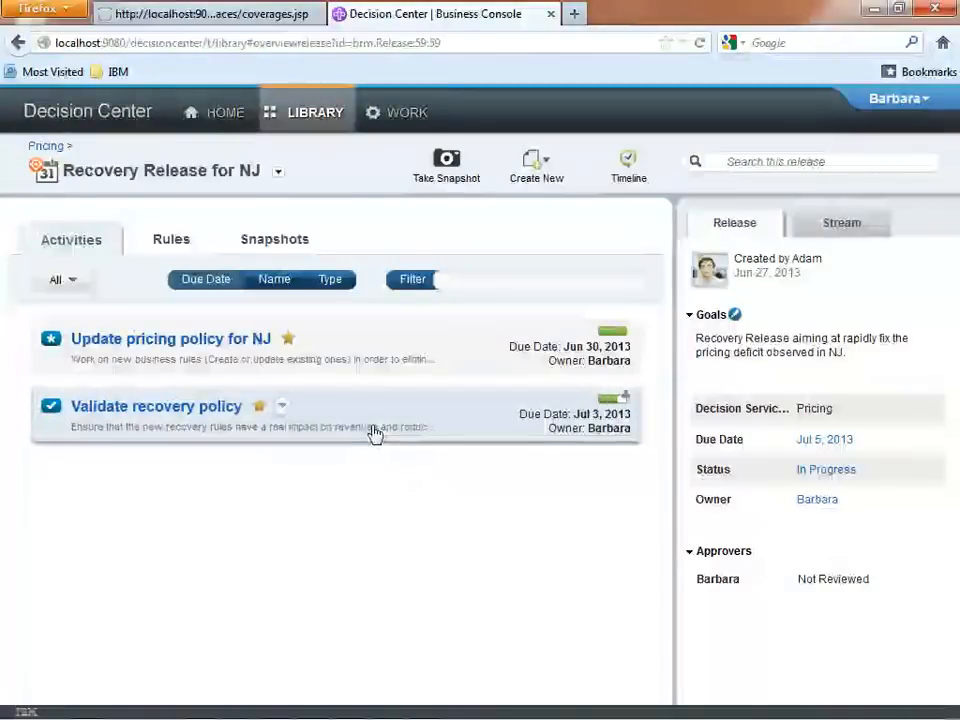
{"action": "left_click", "coordinate": [176, 408]}
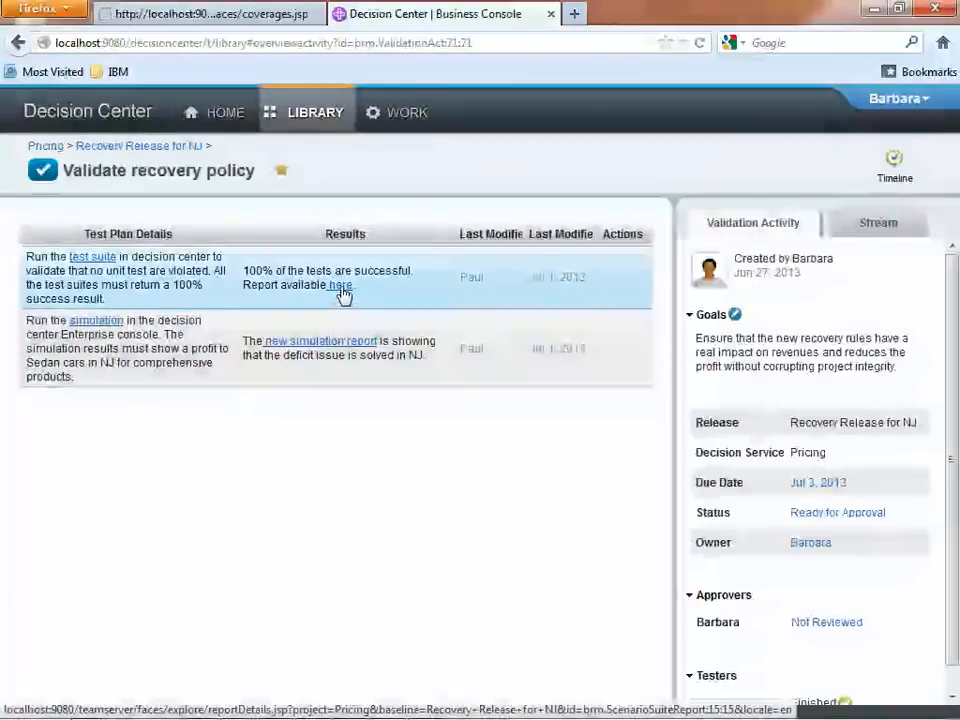
Examine the test suite report linked in the first test plan, including the details of Scenario 1 and Scenario 2, and close it.
{"action": "left_click", "coordinate": [340, 287]}
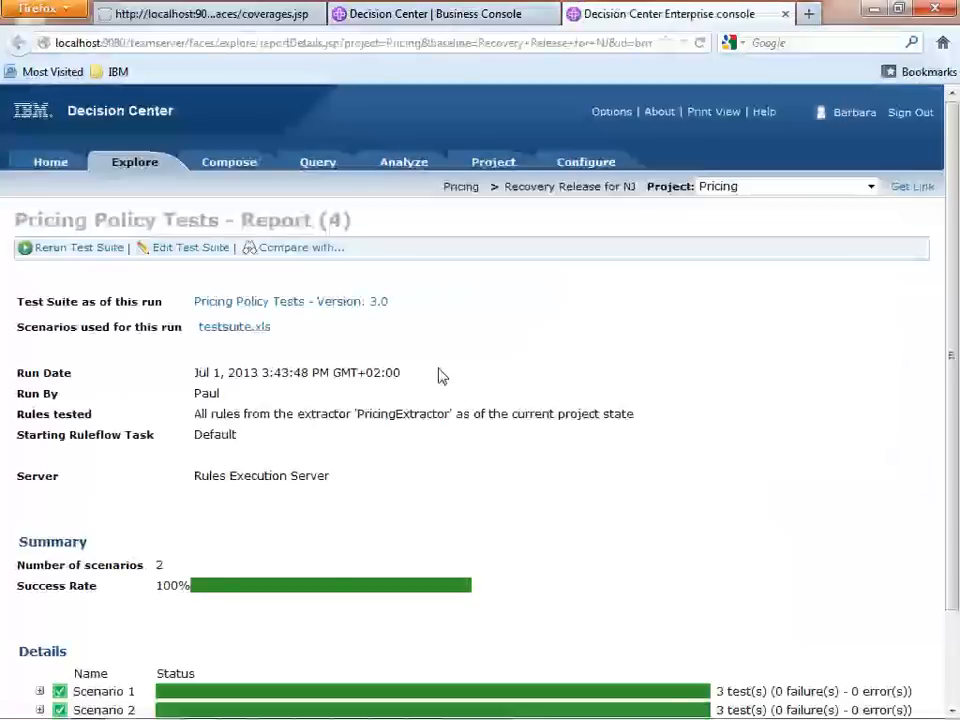
{"action": "scroll", "coordinate": [439, 377], "scroll_direction": "down", "scroll_amount": 2}
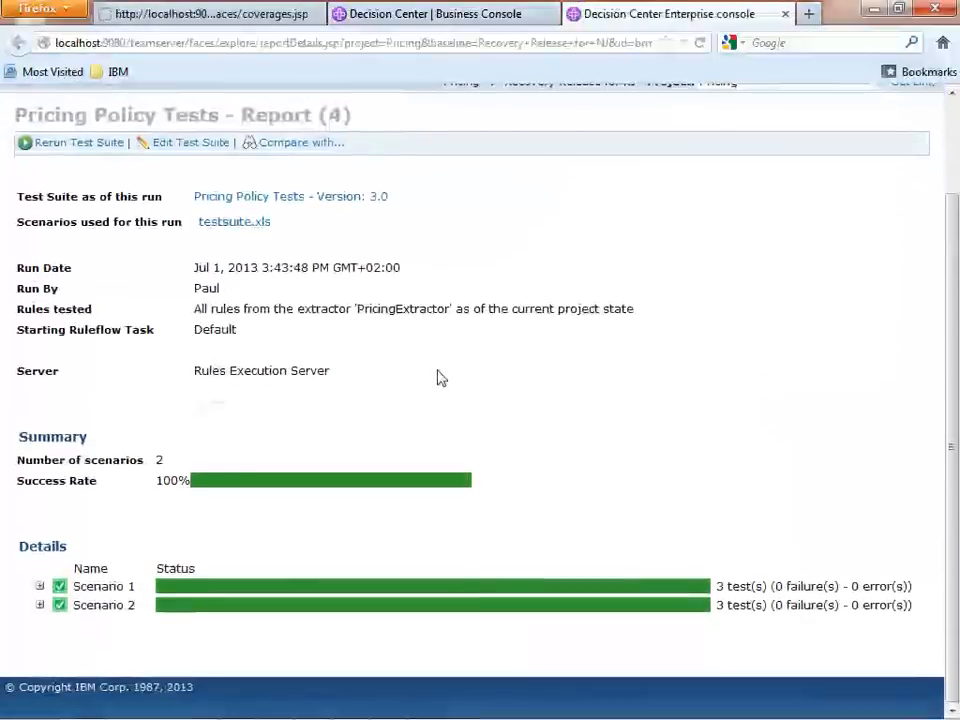
{"action": "left_click", "coordinate": [40, 586]}
{"action": "scroll", "coordinate": [43, 589], "scroll_direction": "down", "scroll_amount": 2}
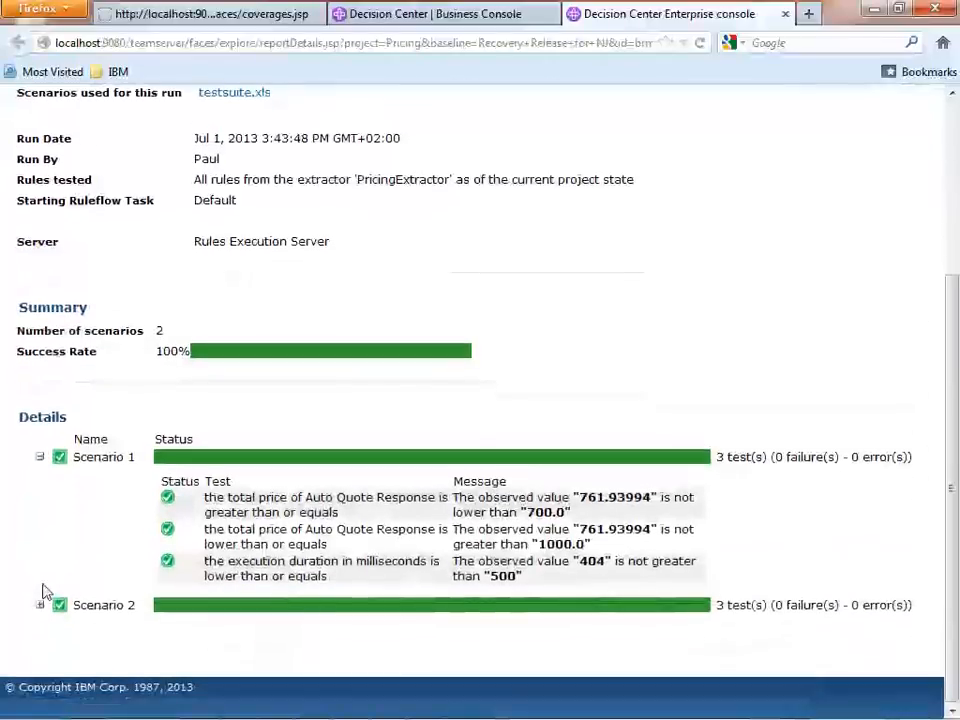
{"action": "left_click", "coordinate": [40, 605]}
{"action": "scroll", "coordinate": [41, 615], "scroll_direction": "down", "scroll_amount": 2}
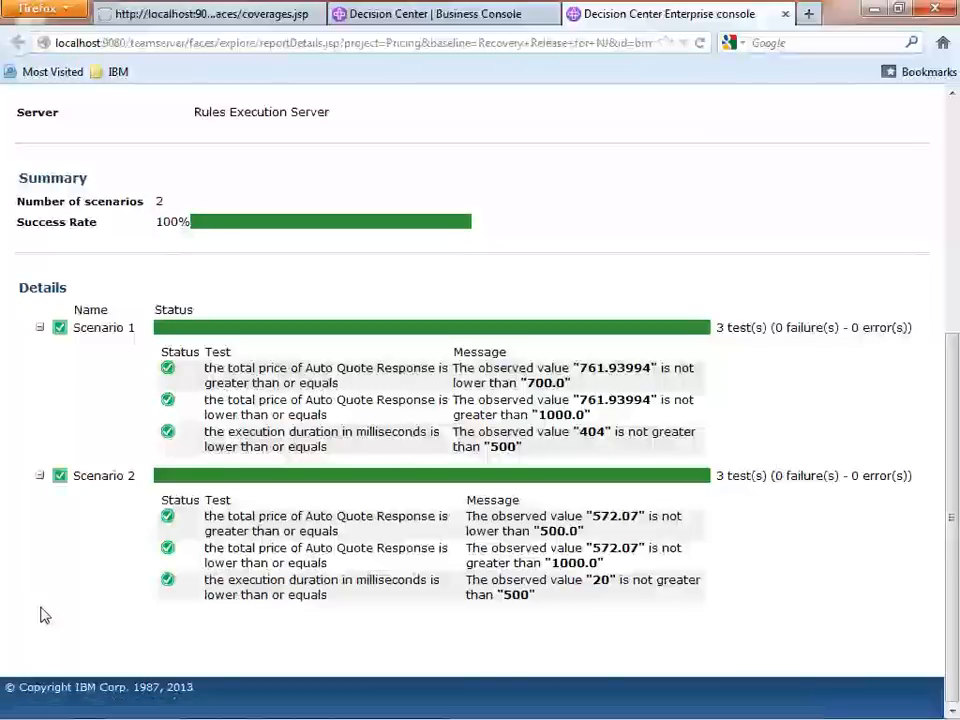
{"action": "scroll", "coordinate": [43, 615], "scroll_direction": "up", "scroll_amount": 6}
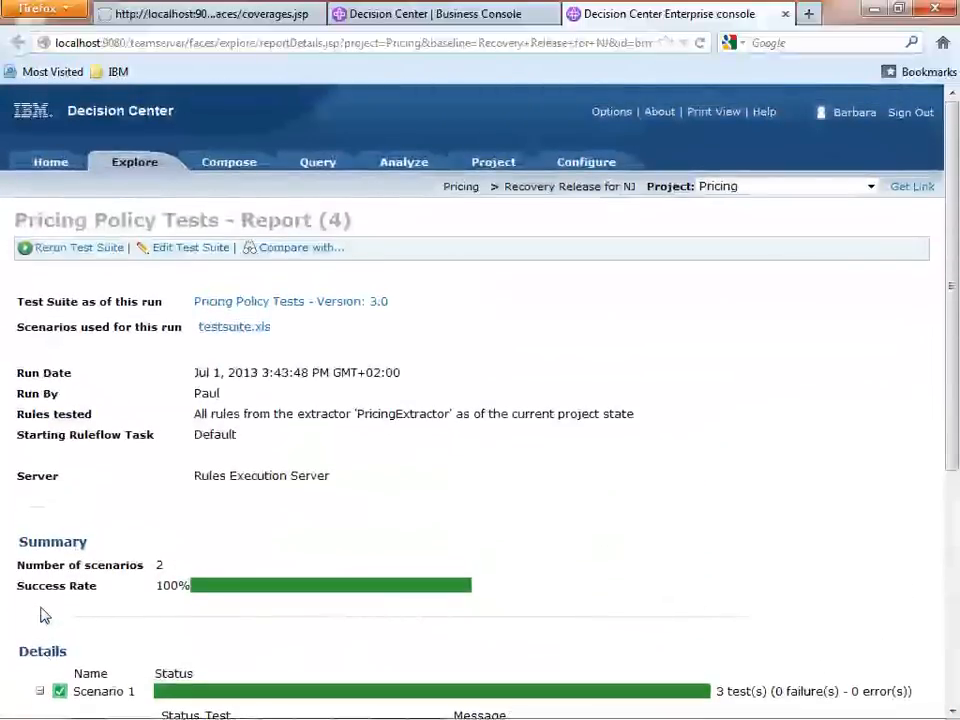
{"action": "left_click", "coordinate": [785, 14]}
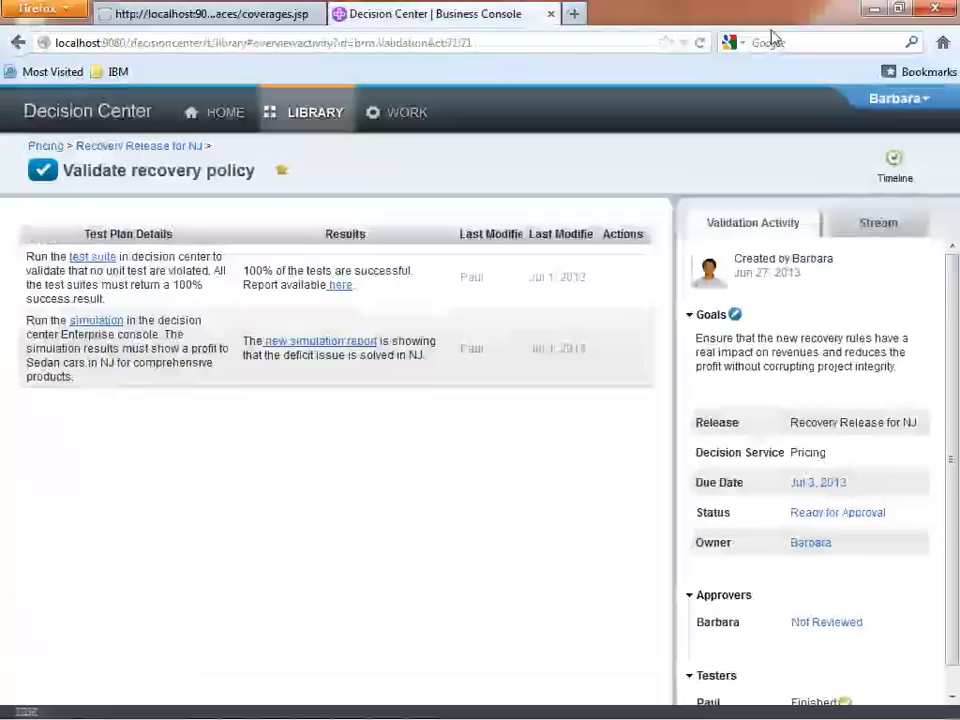
Open the new simulation report linked in the second test plan and examine its NJ profit chart.
{"action": "left_click", "coordinate": [337, 342]}
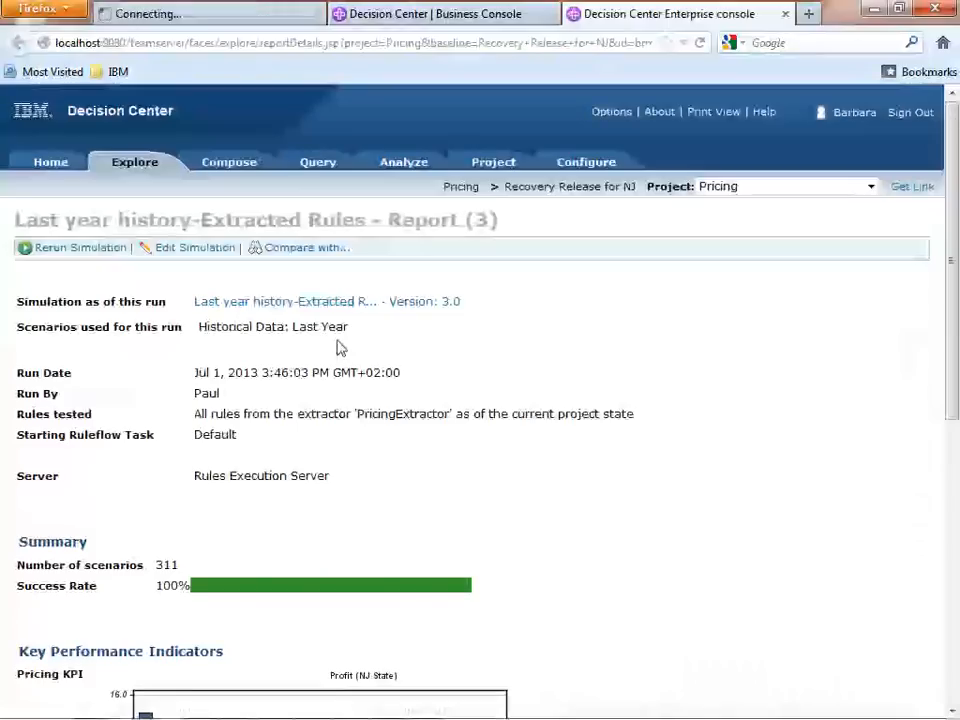
{"action": "scroll", "coordinate": [427, 353], "scroll_direction": "down", "scroll_amount": 8}
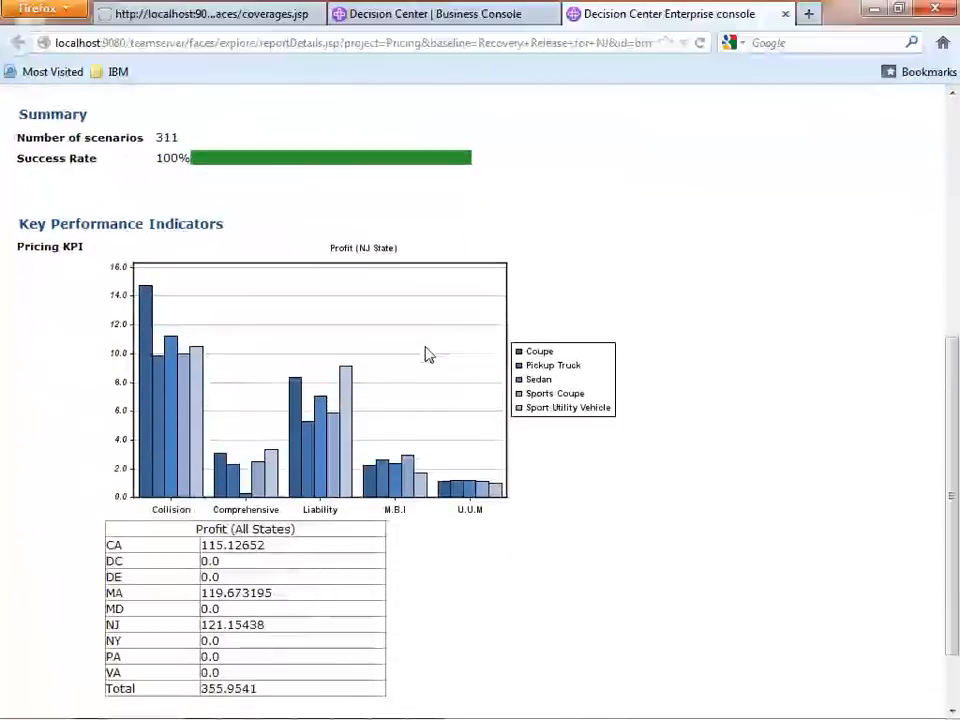
{"action": "scroll", "coordinate": [427, 353], "scroll_direction": "up", "scroll_amount": 8}
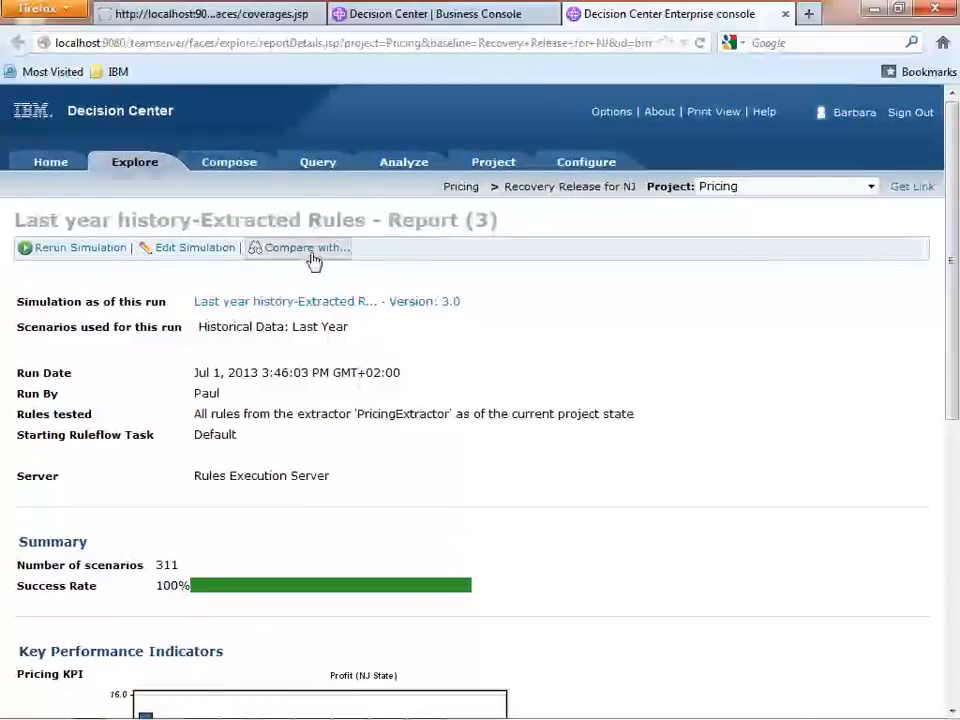
Compare the simulation report with the one created June 27, 2013 5:10:40 PM and examine both NJ profit charts.
{"action": "left_click", "coordinate": [312, 254]}
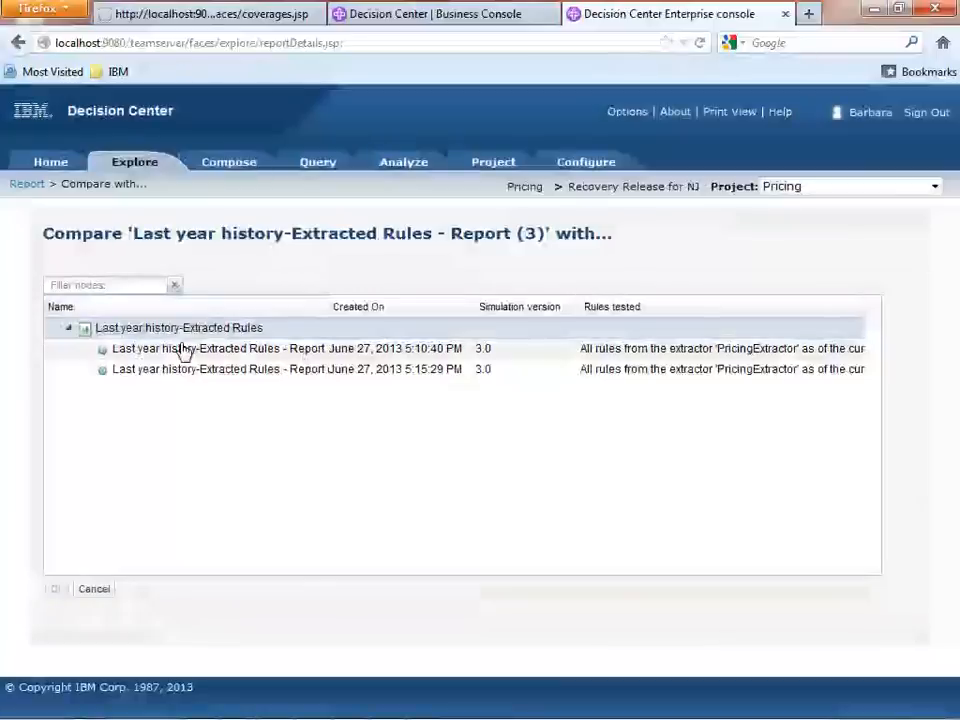
{"action": "left_click", "coordinate": [182, 352]}
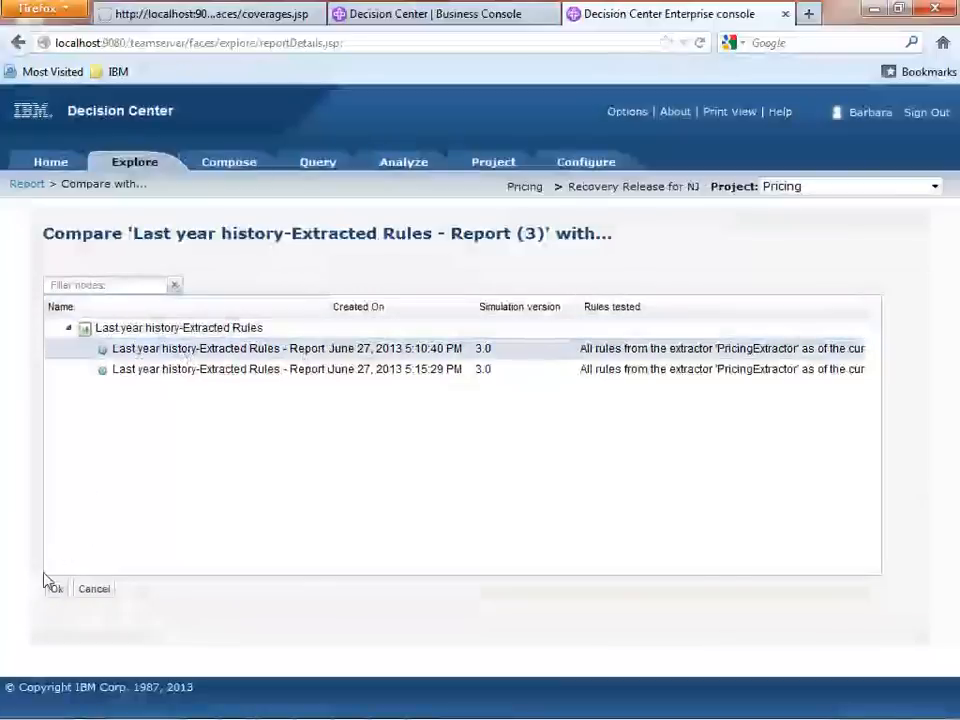
{"action": "left_click", "coordinate": [56, 589]}
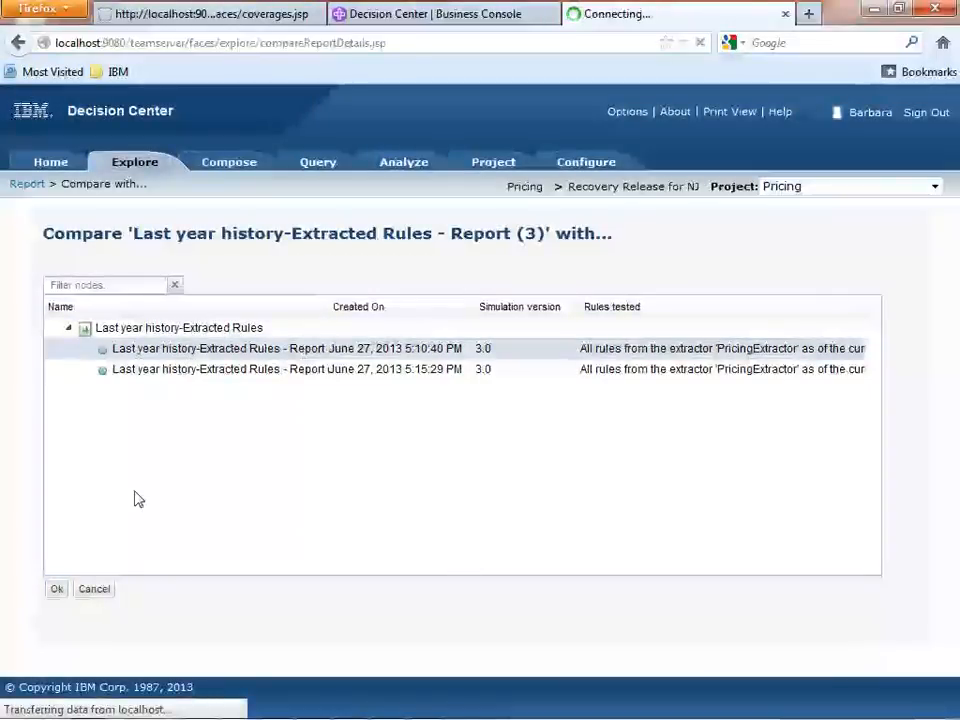
{"action": "scroll", "coordinate": [137, 498], "scroll_direction": "down", "scroll_amount": 5}
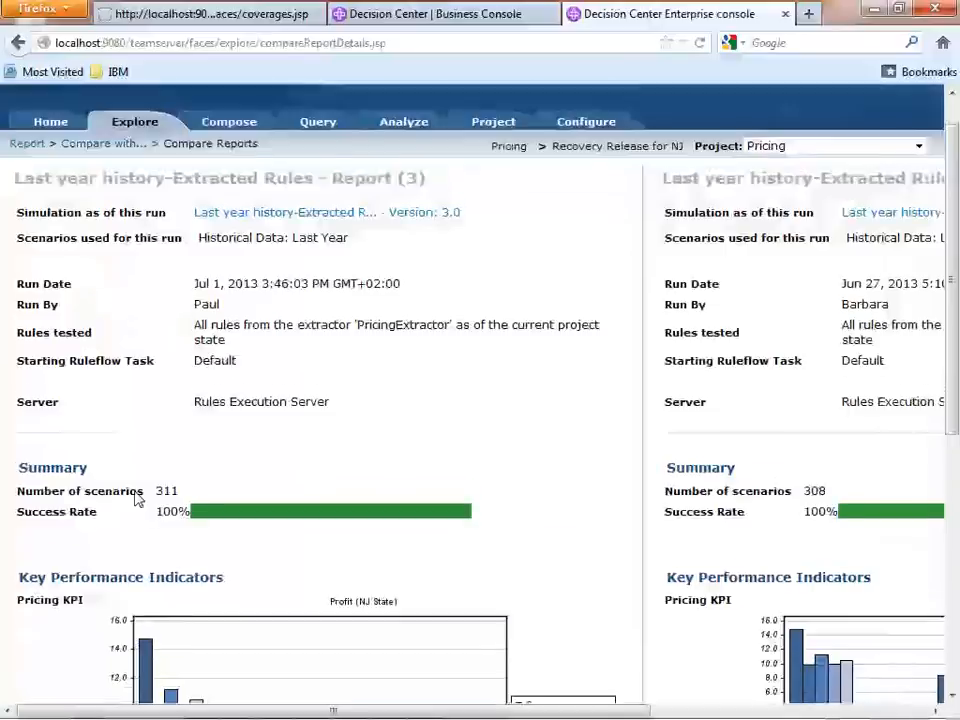
{"action": "left_click_drag", "start_coordinate": [168, 708], "coordinate": [188, 711]}
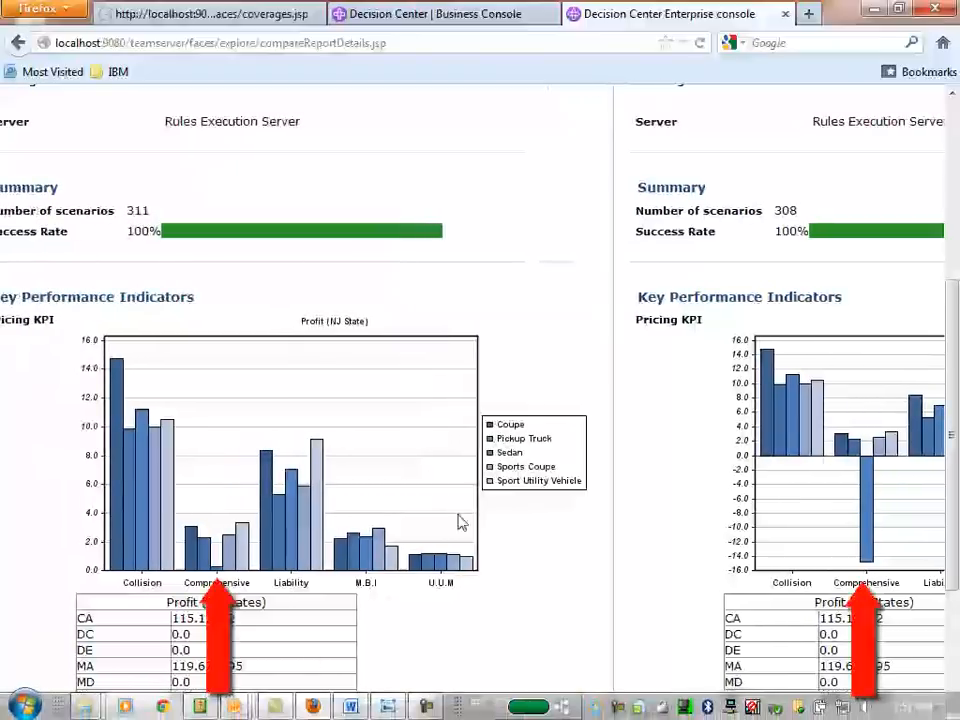
Close the simulation report comparison and approve the changes of the Validate recovery policy activity as its approver.
{"action": "left_click", "coordinate": [788, 12]}
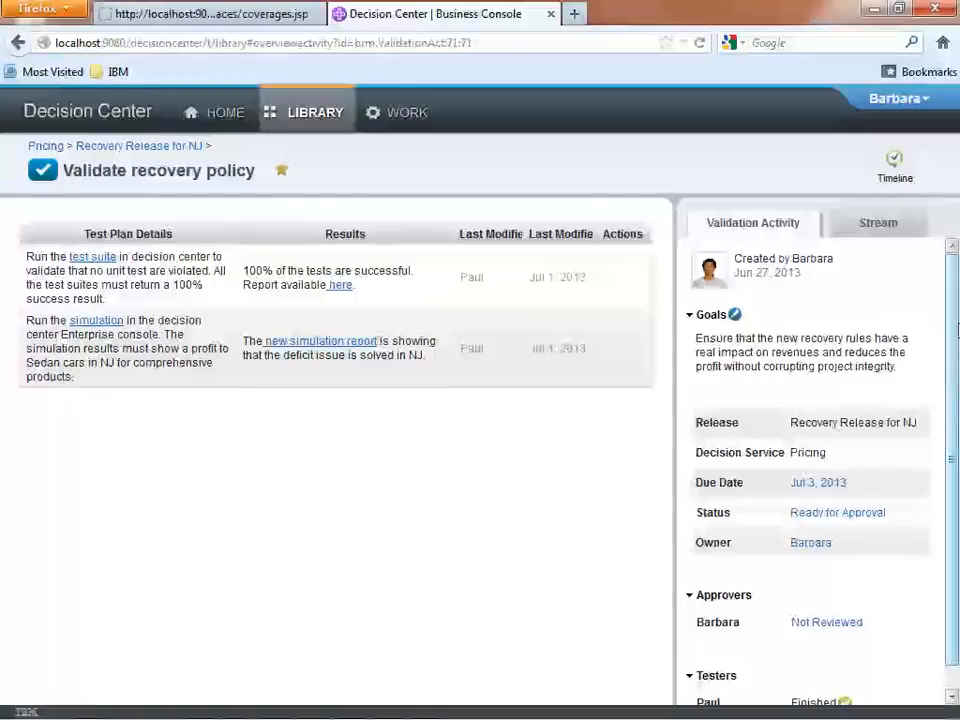
{"action": "scroll", "coordinate": [950, 330], "scroll_direction": "down", "scroll_amount": 1}
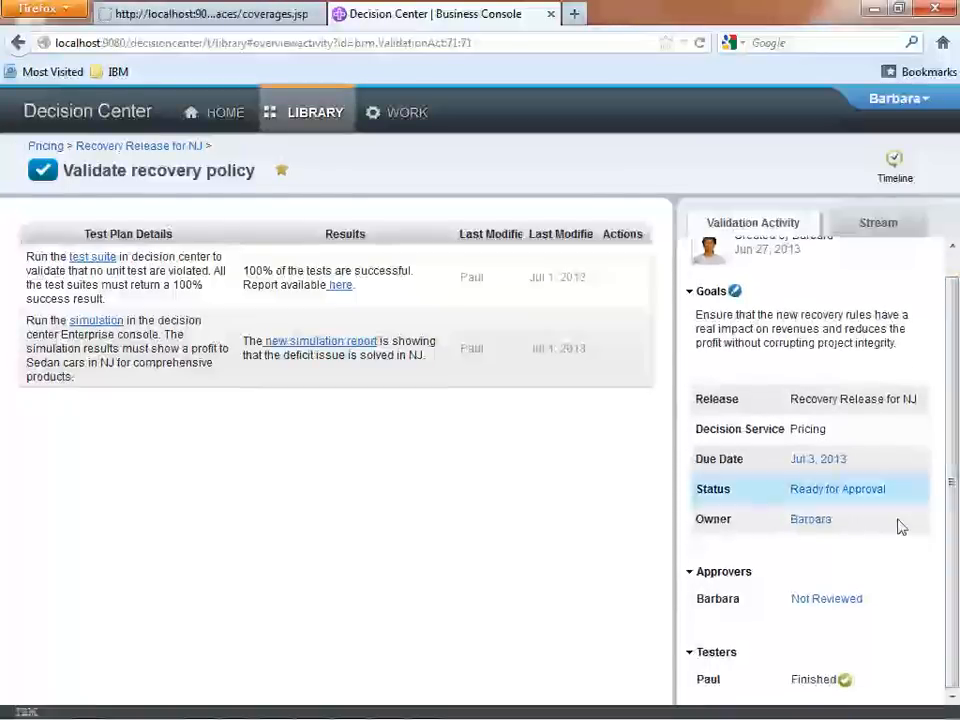
{"action": "left_click", "coordinate": [836, 603]}
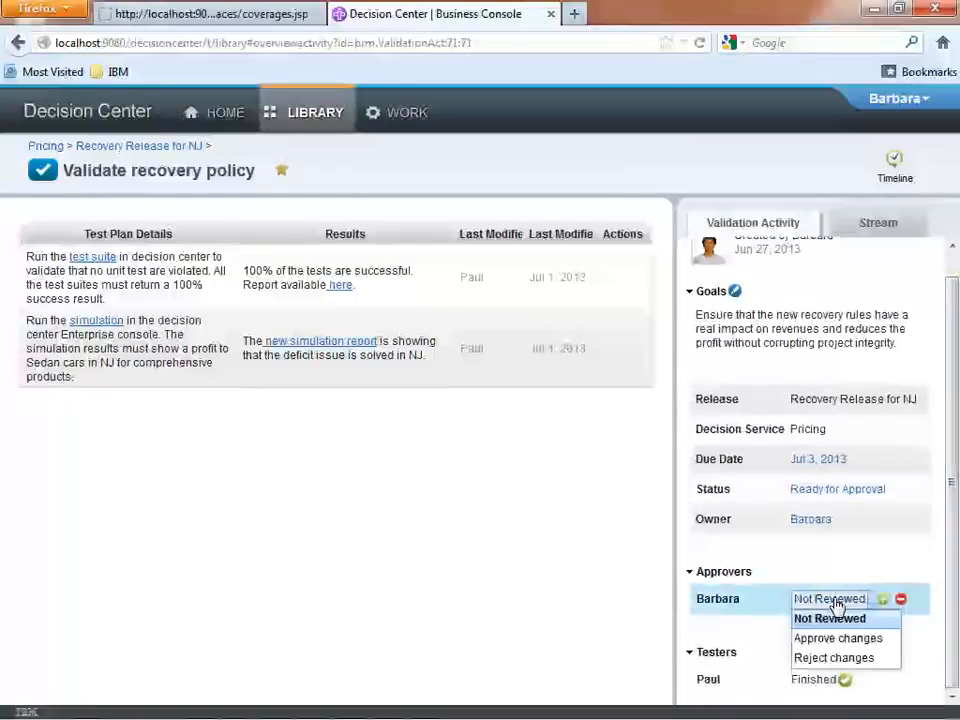
{"action": "left_click", "coordinate": [810, 637]}
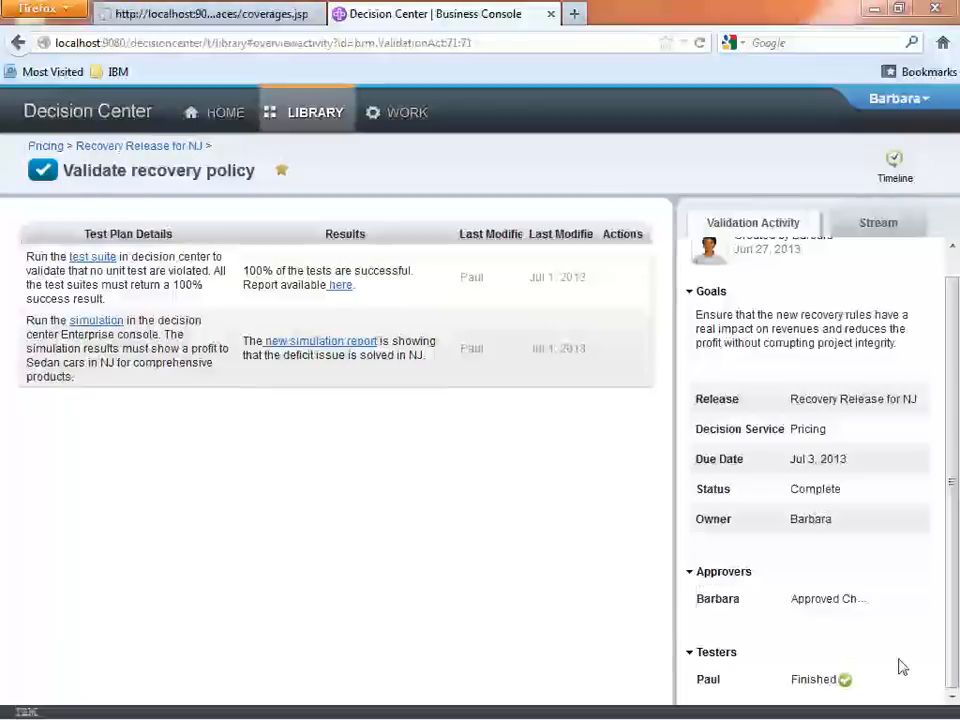
Return to Recovery Release for NJ and proceed the release to approval.
{"action": "left_click", "coordinate": [148, 155]}
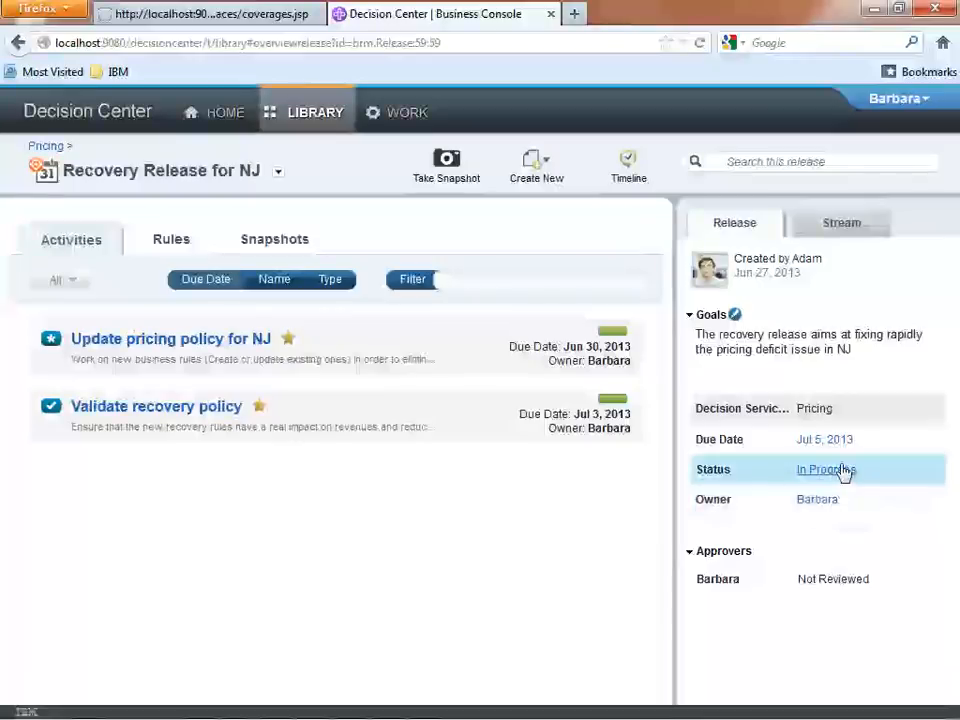
{"action": "left_click", "coordinate": [843, 476]}
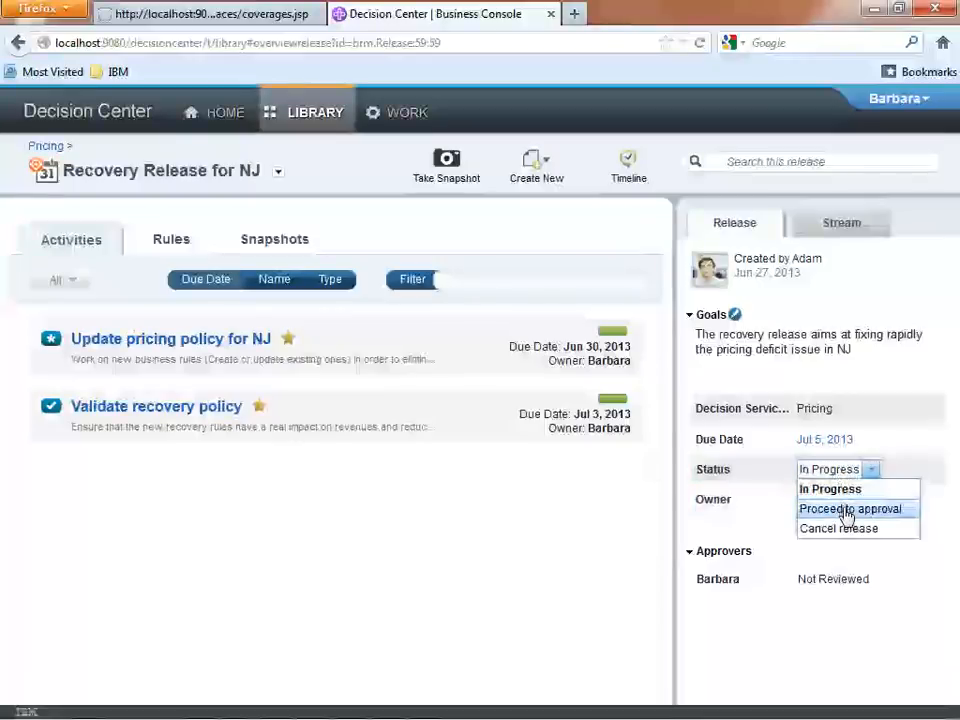
{"action": "left_click", "coordinate": [846, 509]}
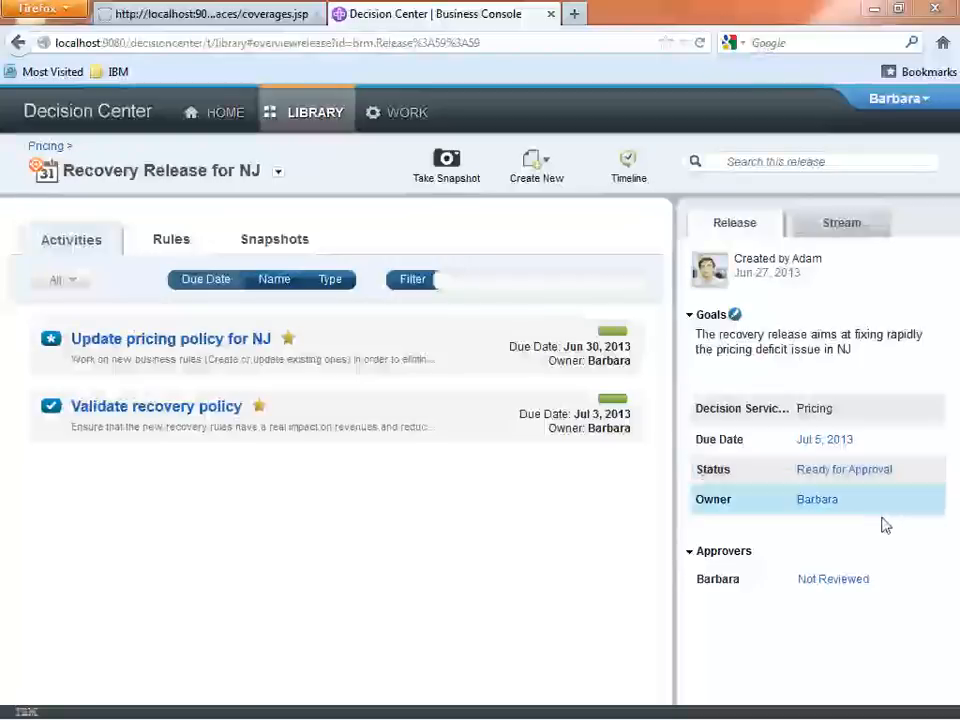
Compare the release's Initial Snapshot with the current state of the project.
{"action": "left_click", "coordinate": [287, 240]}
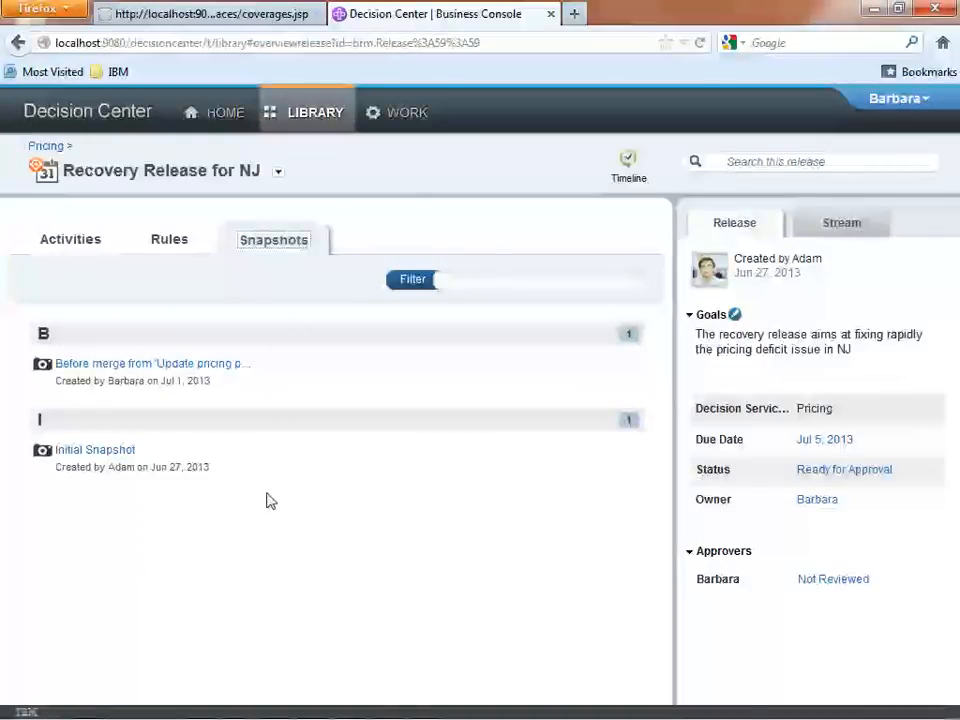
{"action": "left_click", "coordinate": [148, 451]}
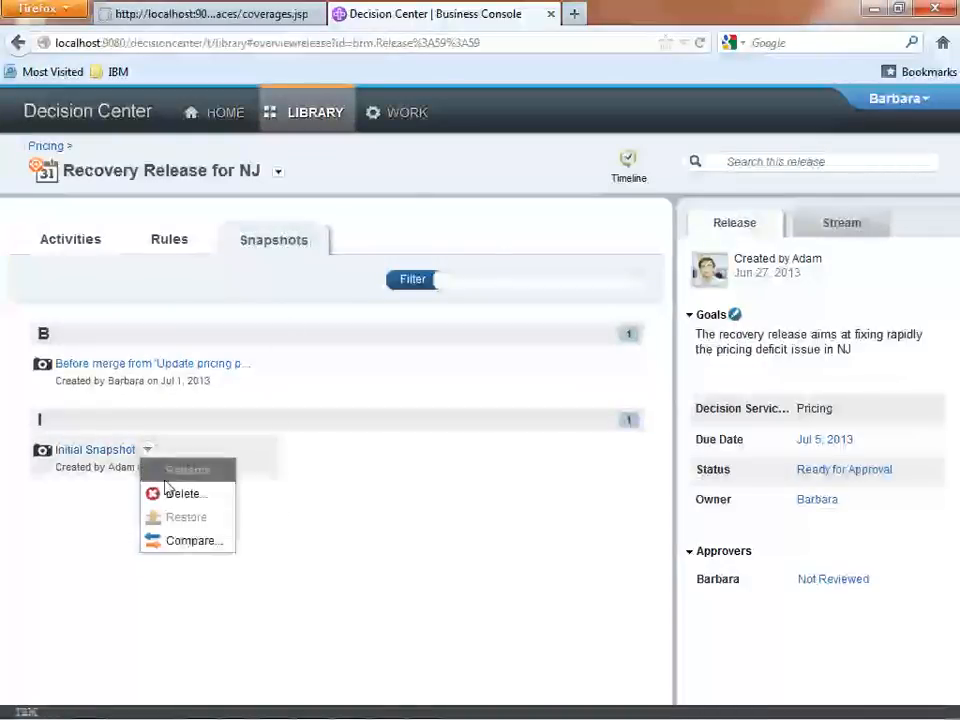
{"action": "left_click", "coordinate": [190, 541]}
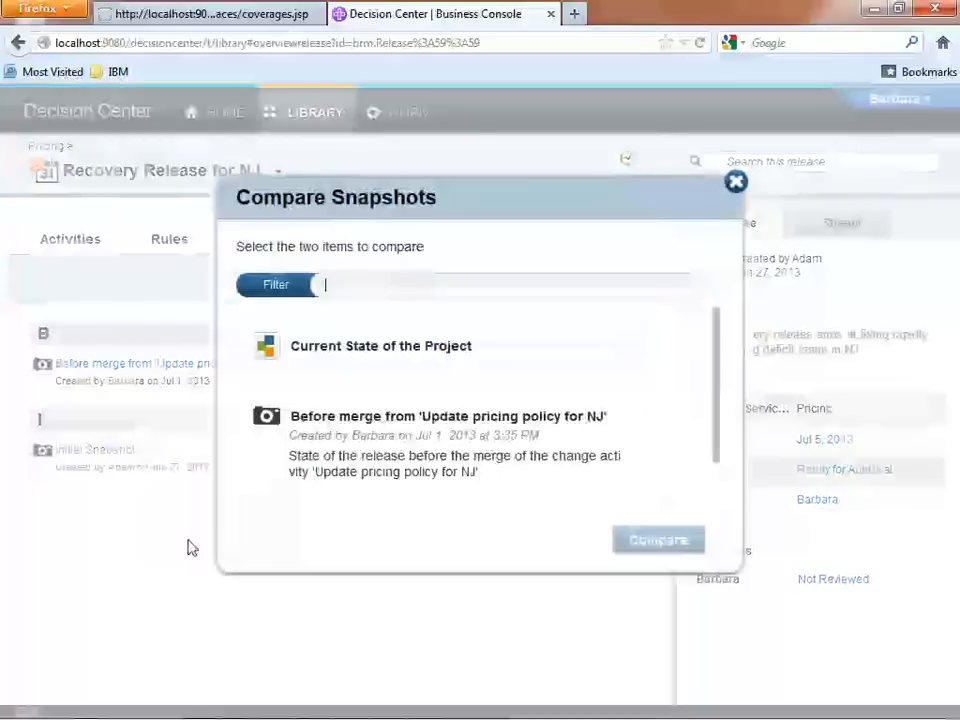
{"action": "left_click", "coordinate": [350, 361]}
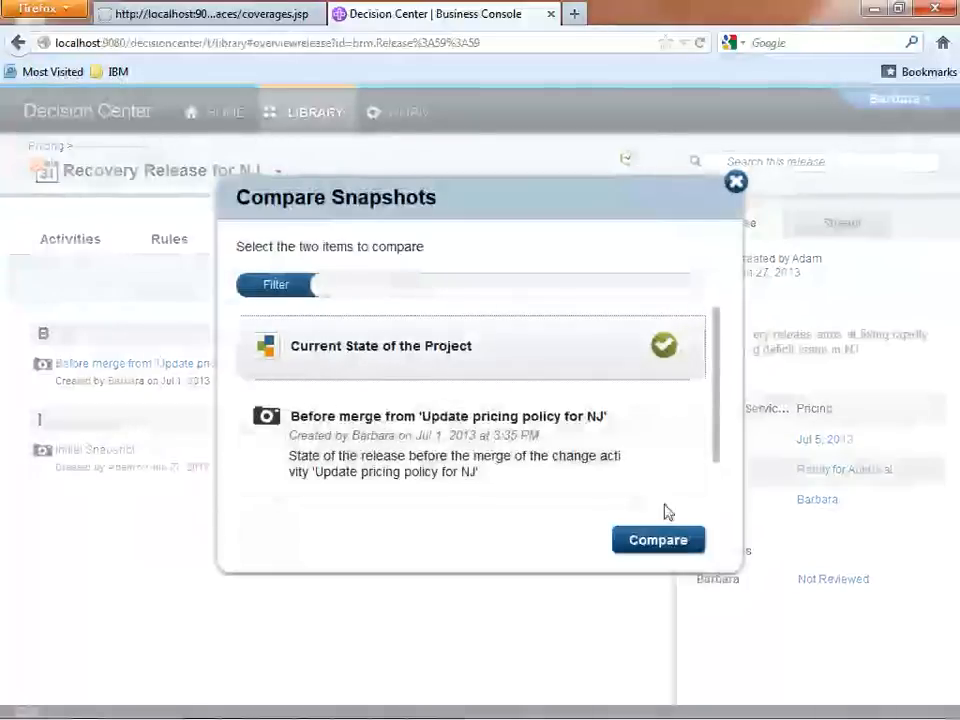
{"action": "left_click", "coordinate": [676, 543]}
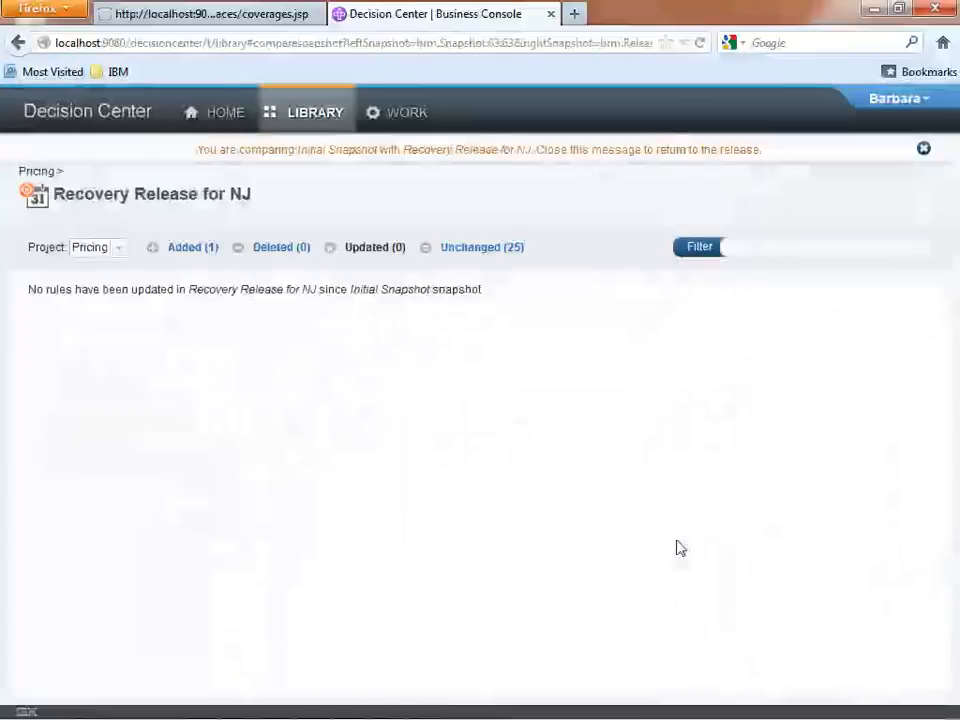
Examine the content of the added Sedan Surcharge NJ rule, version v5.0, and close the comparison to return to the release.
{"action": "left_click", "coordinate": [193, 250]}
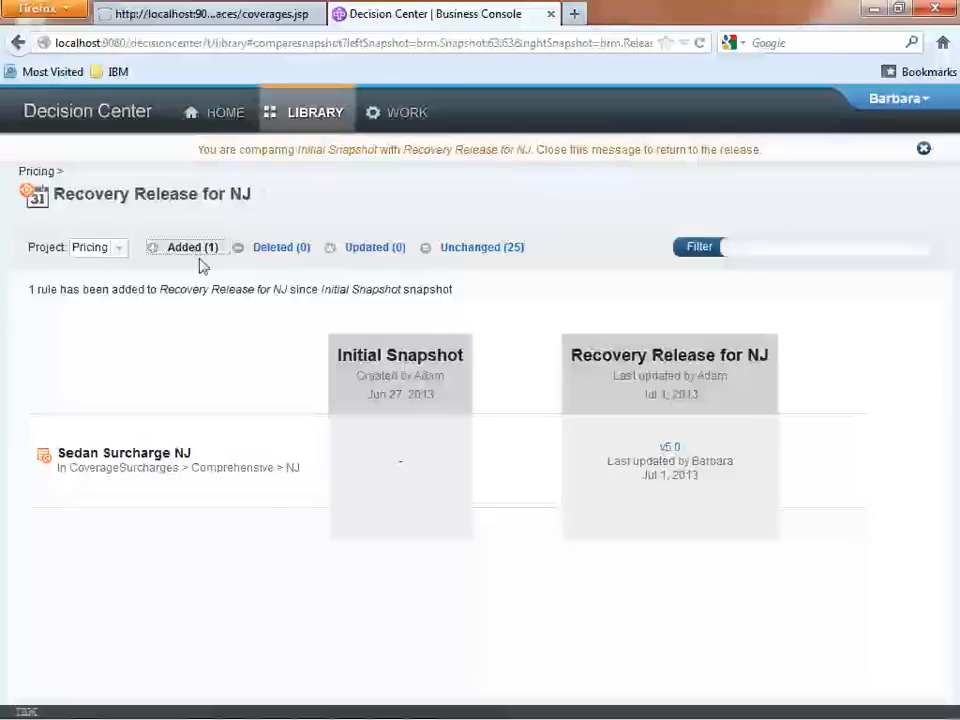
{"action": "left_click", "coordinate": [670, 449]}
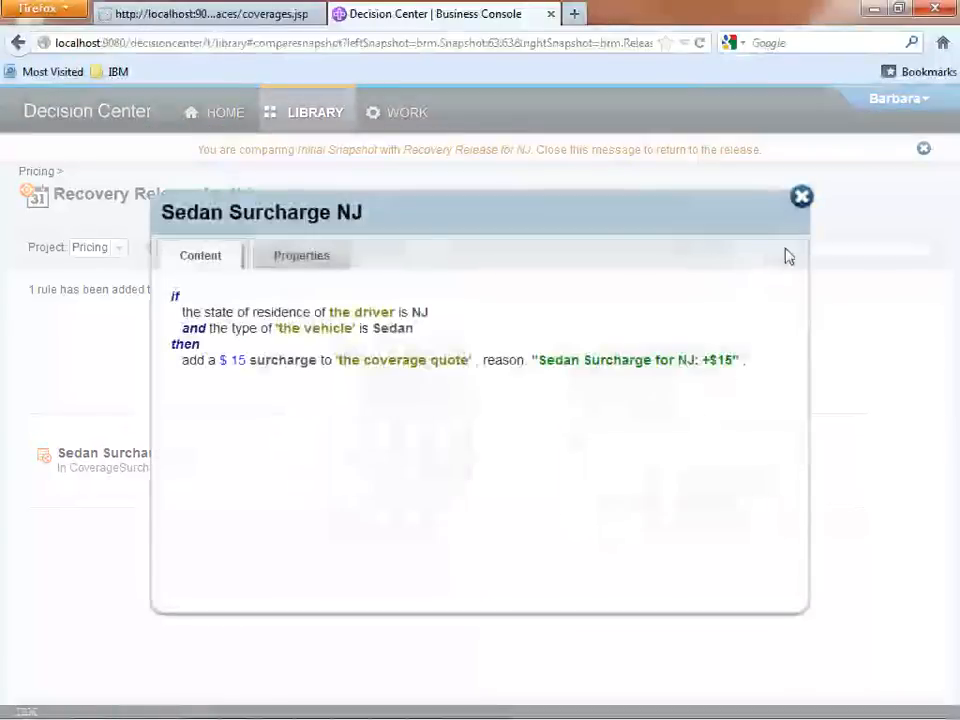
{"action": "left_click", "coordinate": [802, 197]}
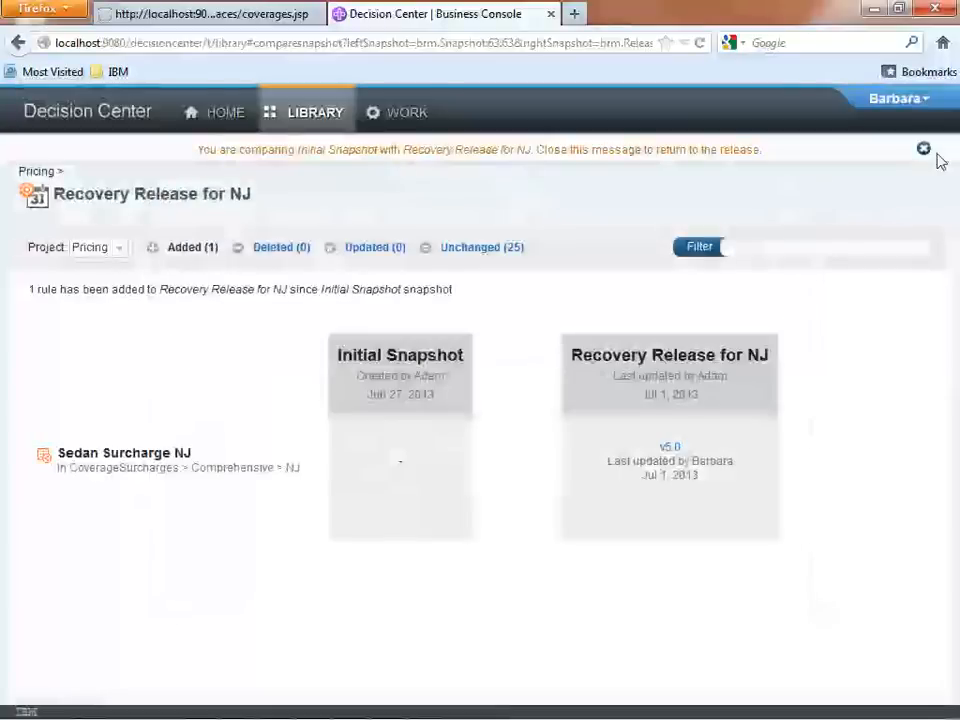
{"action": "left_click", "coordinate": [924, 149]}
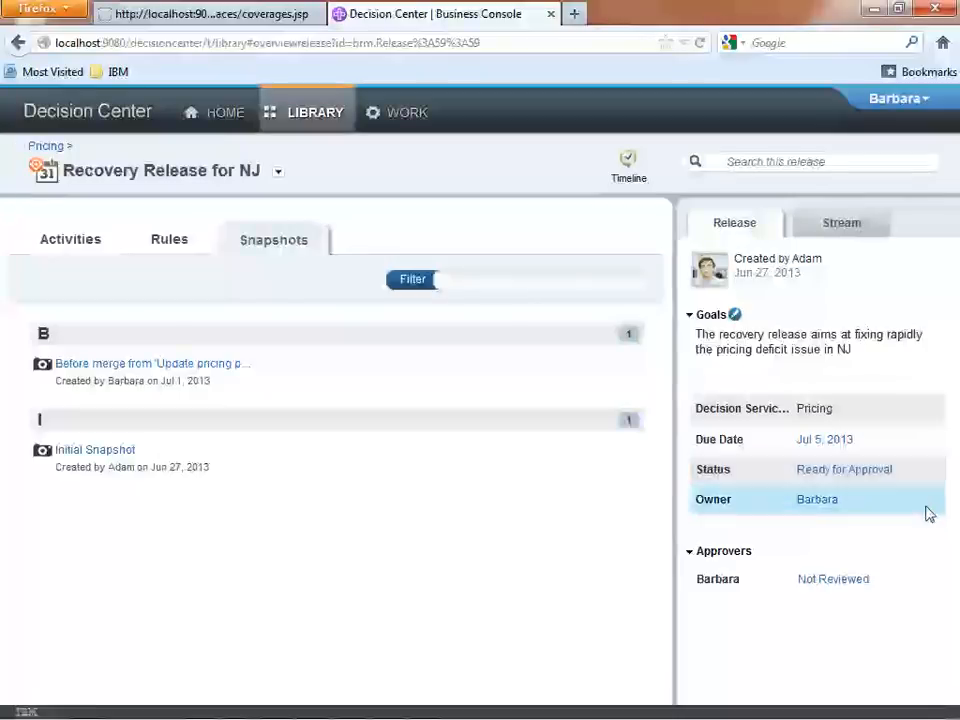
Approve the changes of Recovery Release for NJ as its approver and return to the Pricing decision service.
{"action": "left_click", "coordinate": [847, 581]}
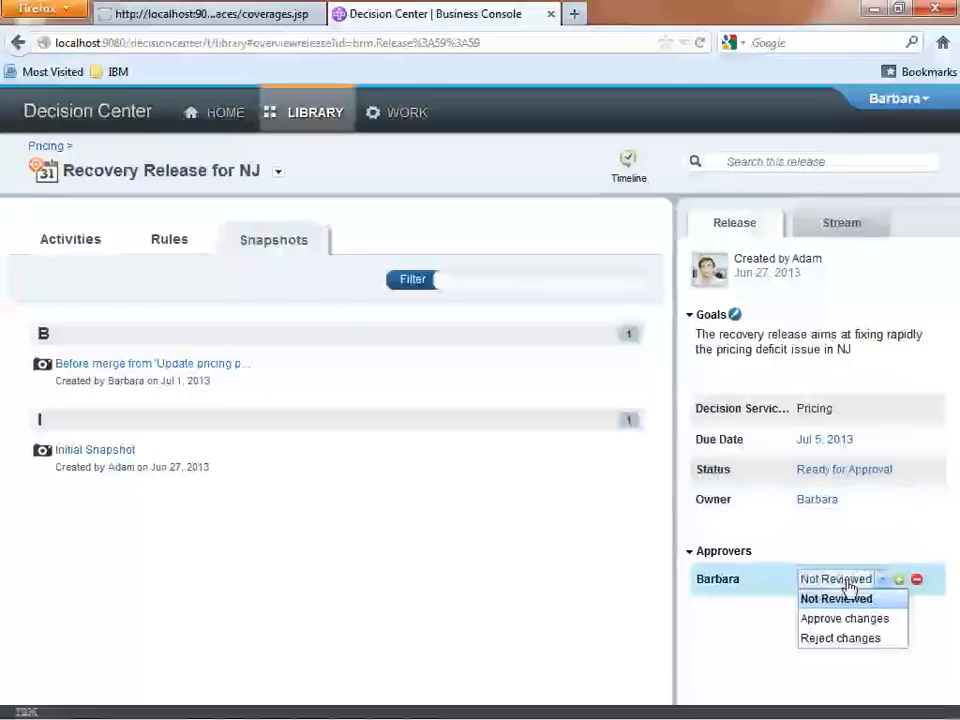
{"action": "left_click", "coordinate": [846, 619]}
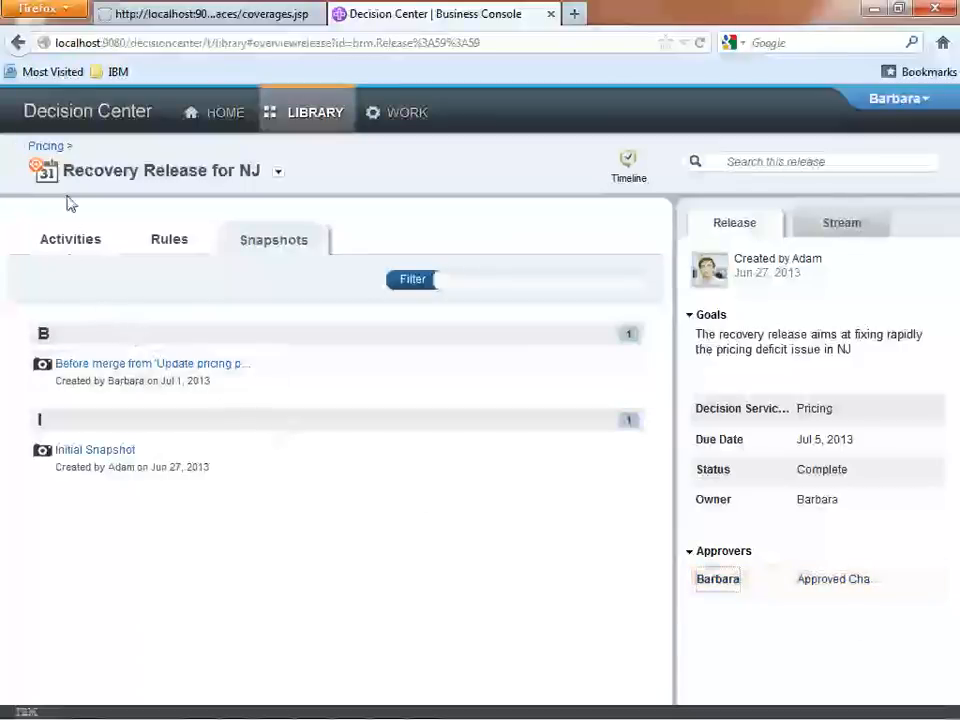
{"action": "left_click", "coordinate": [52, 147]}
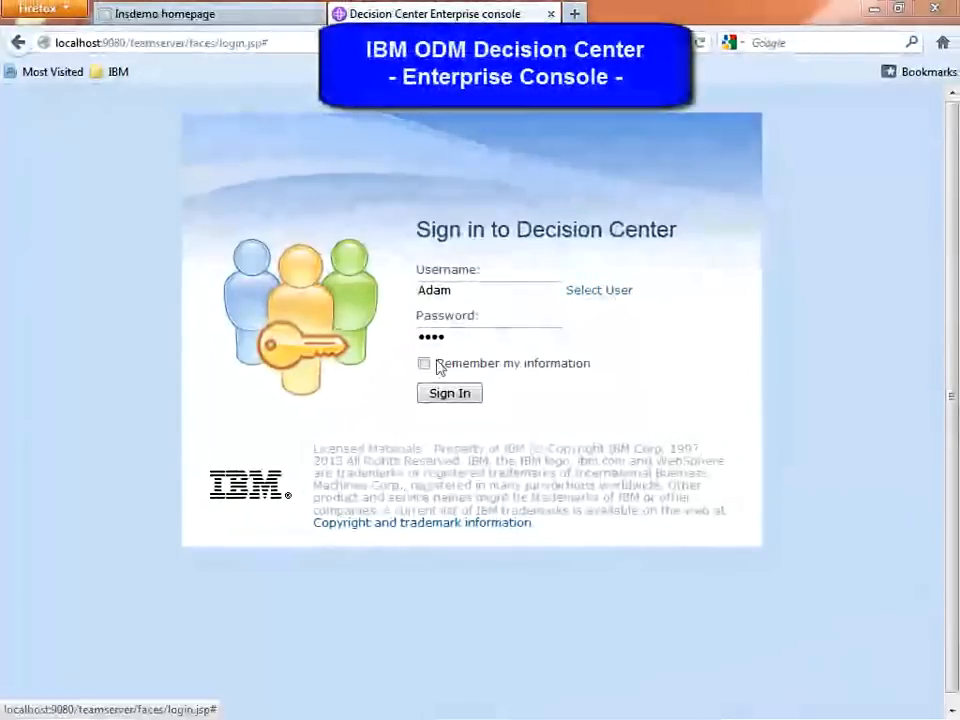
Sign in to the Decision Center Enterprise console as the prefilled user and display the available RuleApps.
{"action": "left_click", "coordinate": [442, 396]}
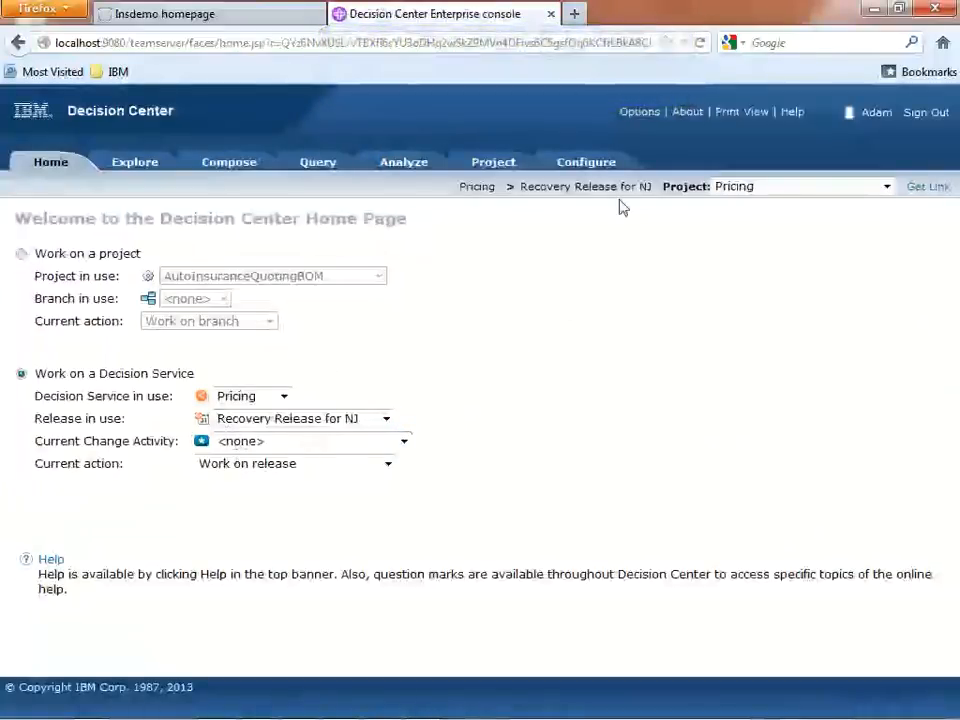
{"action": "left_click", "coordinate": [604, 168]}
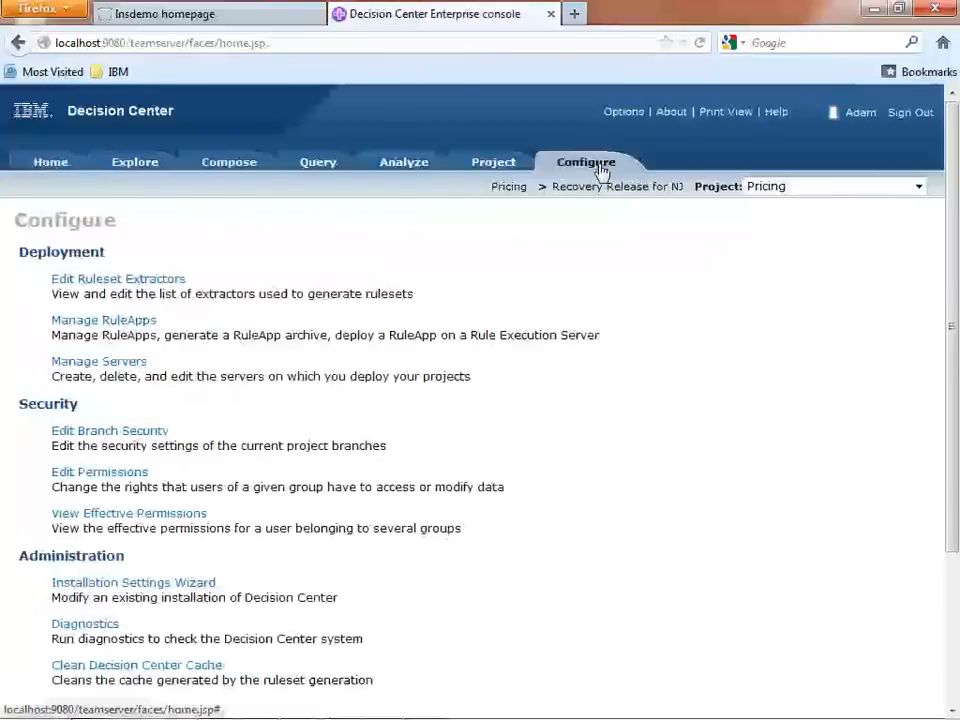
{"action": "left_click", "coordinate": [119, 324]}
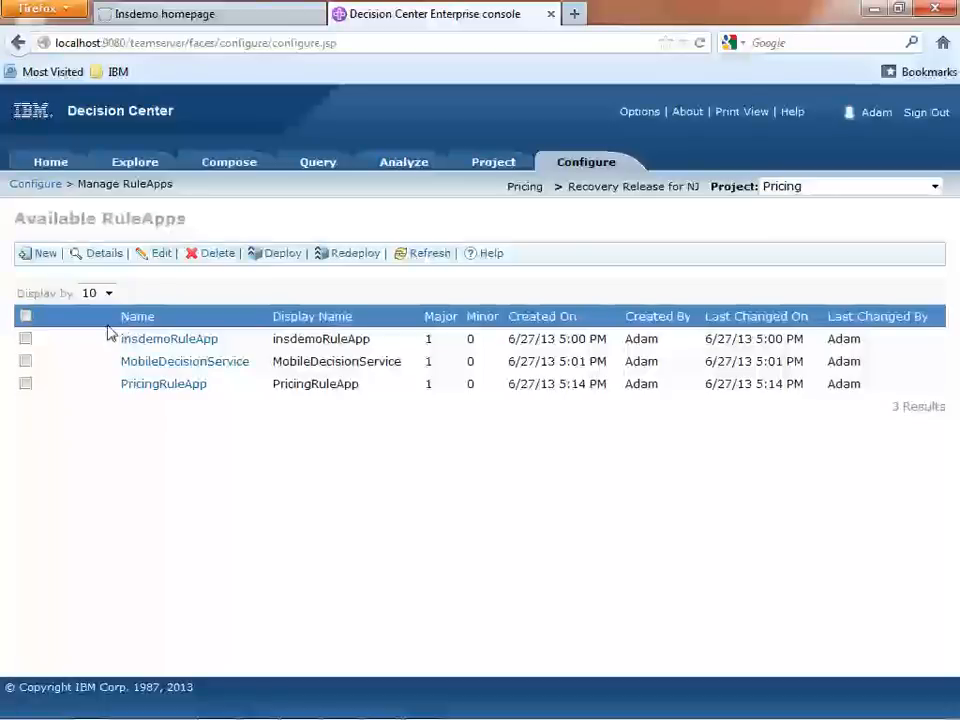
Deploy PricingRuleApp to the Rules Execution Server without creating a baseline, incrementing the RuleApp major version.
{"action": "left_click", "coordinate": [25, 384]}
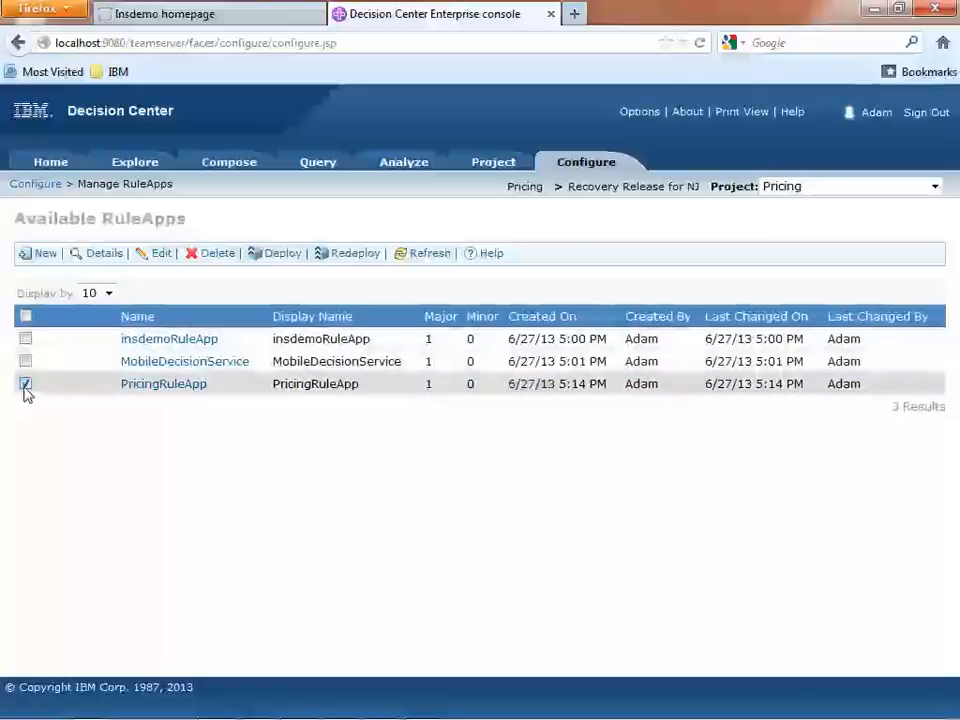
{"action": "left_click", "coordinate": [289, 257]}
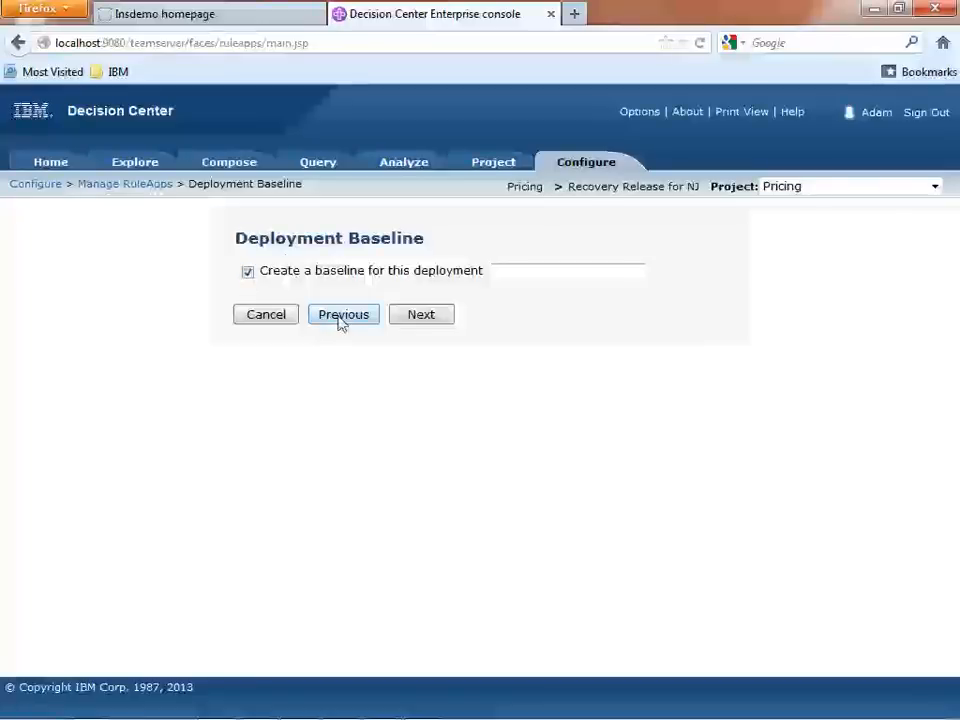
{"action": "left_click", "coordinate": [247, 271]}
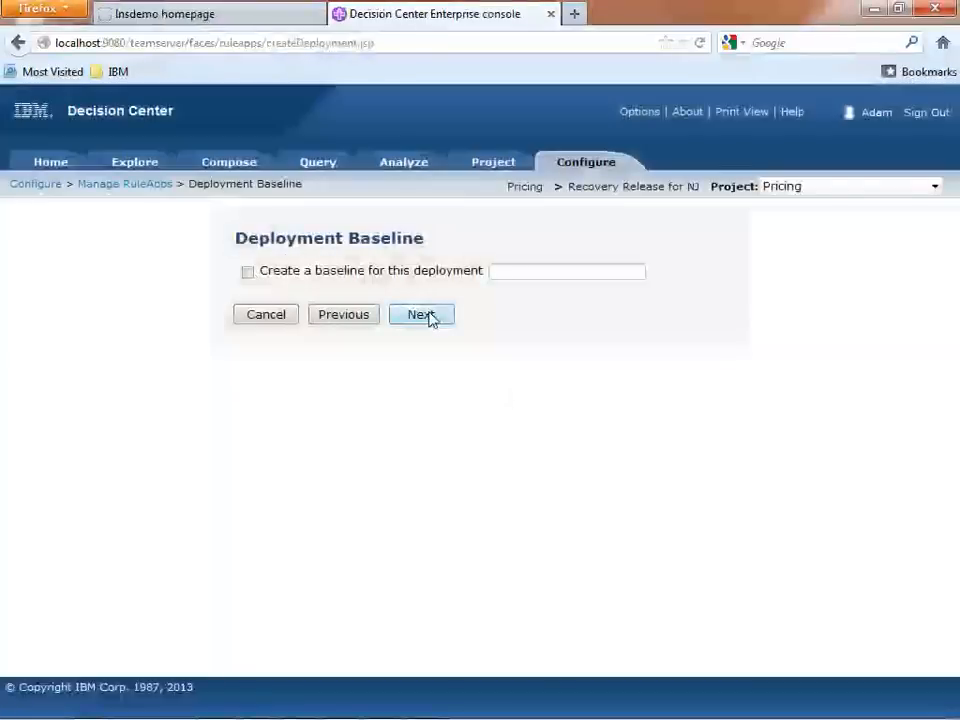
{"action": "left_click", "coordinate": [430, 322]}
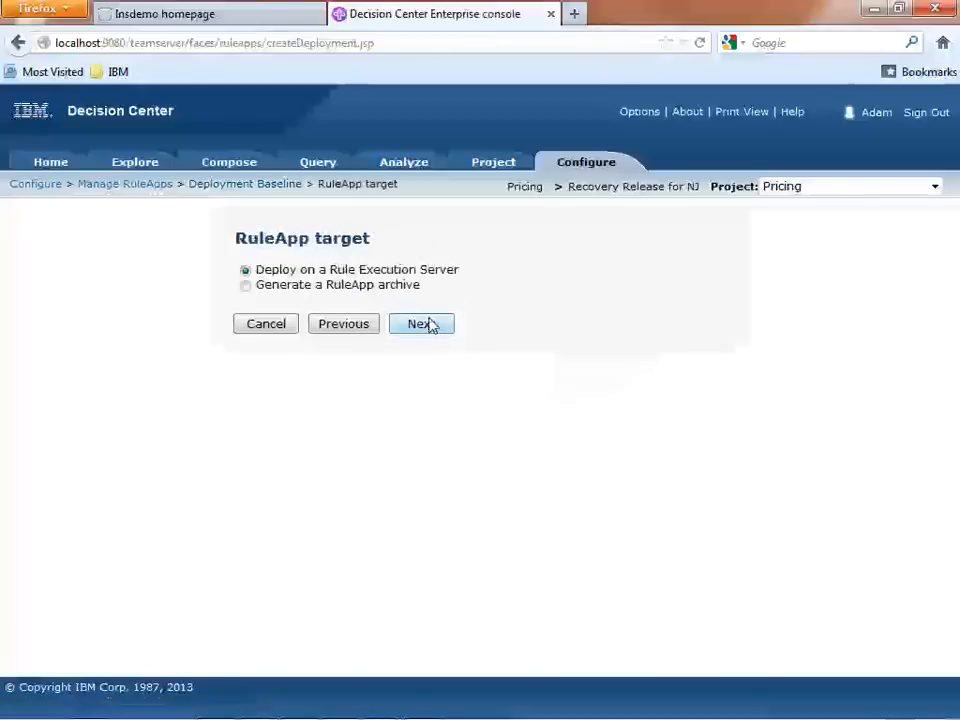
{"action": "left_click", "coordinate": [429, 328]}
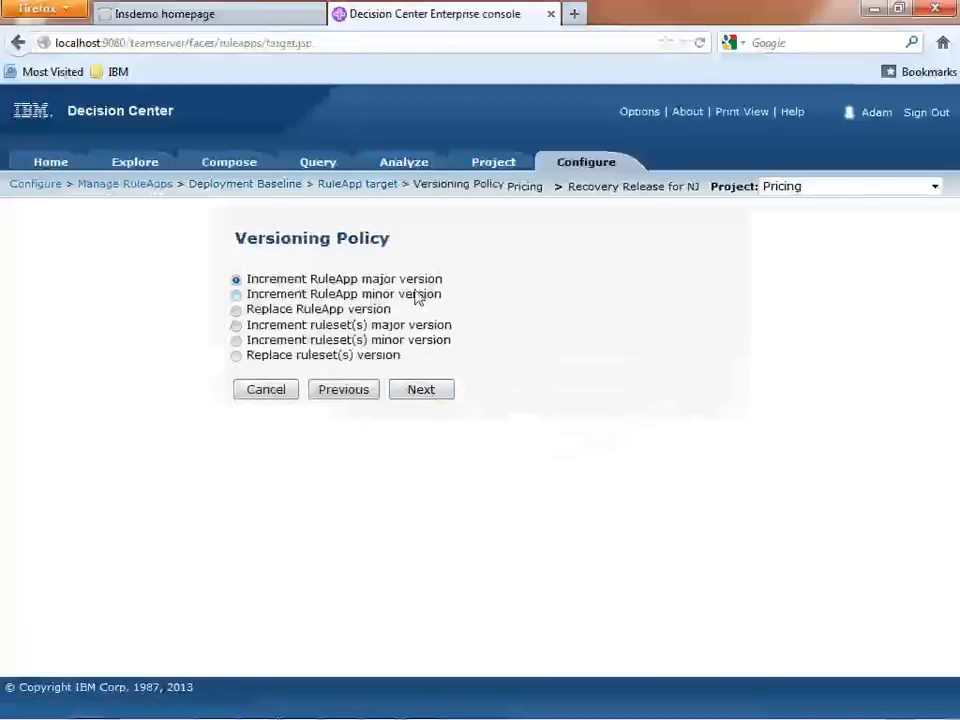
{"action": "left_click", "coordinate": [426, 393]}
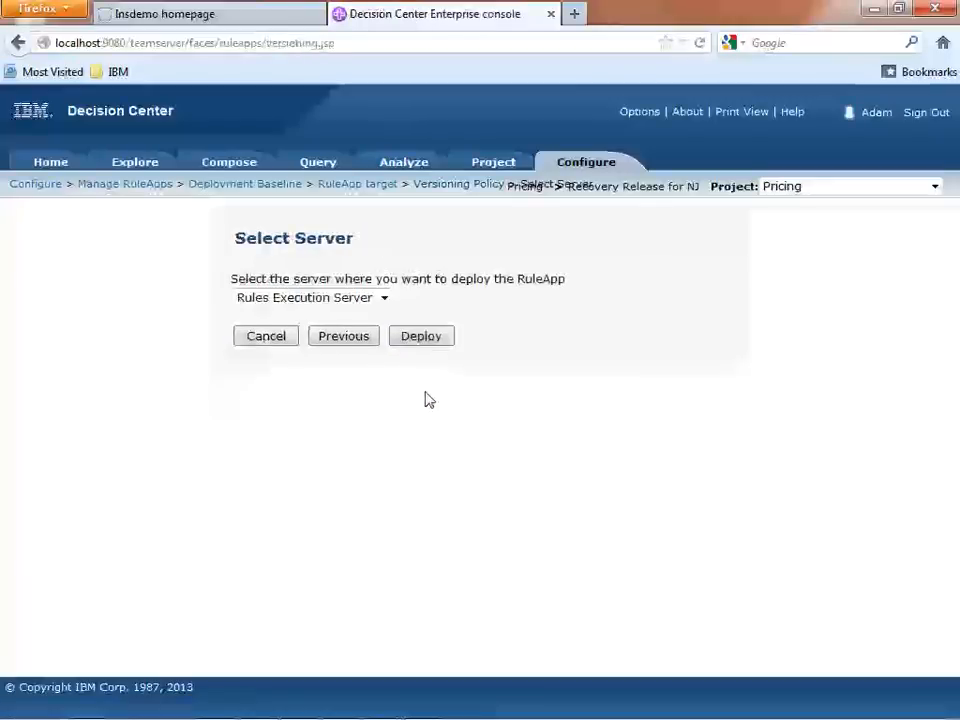
{"action": "left_click", "coordinate": [430, 340]}
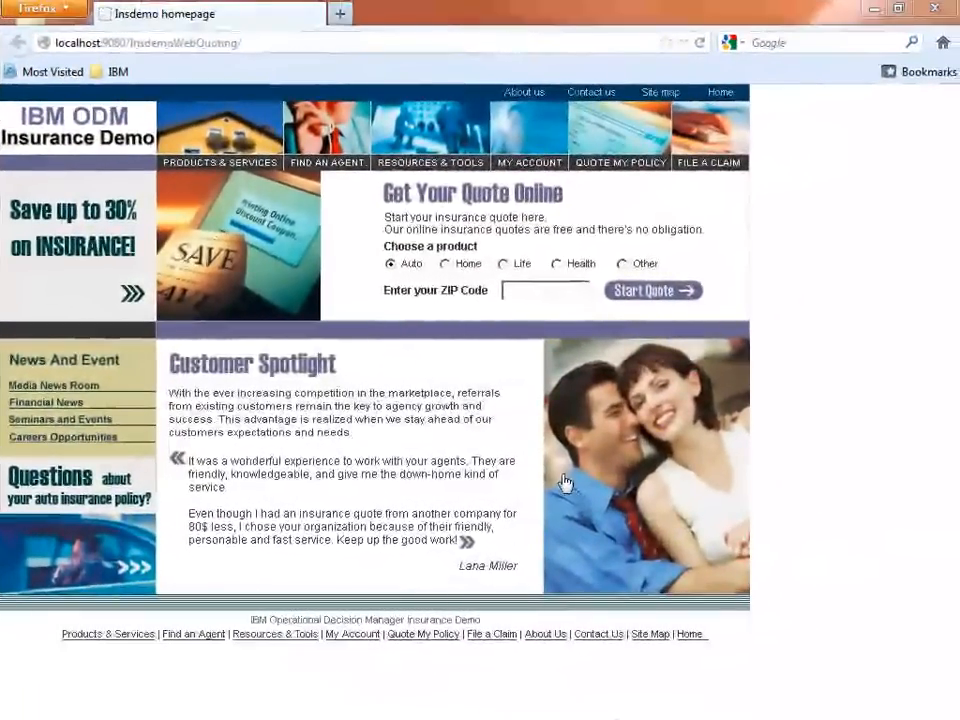
Start an auto insurance quote on the Insurance Demo site and examine the driver's details, especially the state.
{"action": "left_click", "coordinate": [648, 295]}
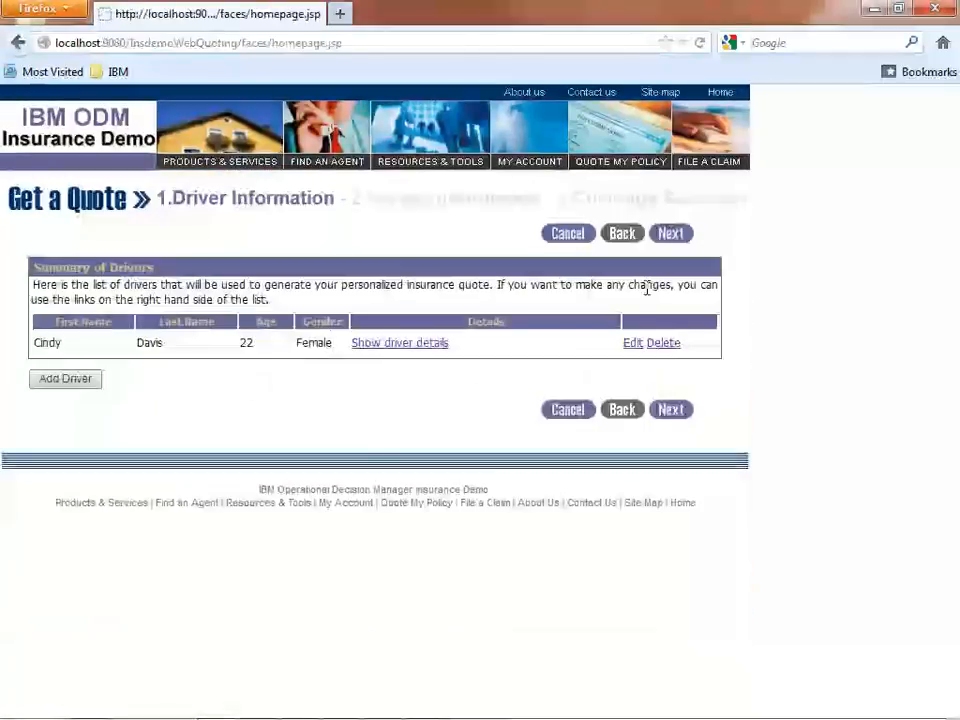
{"action": "left_click", "coordinate": [420, 344]}
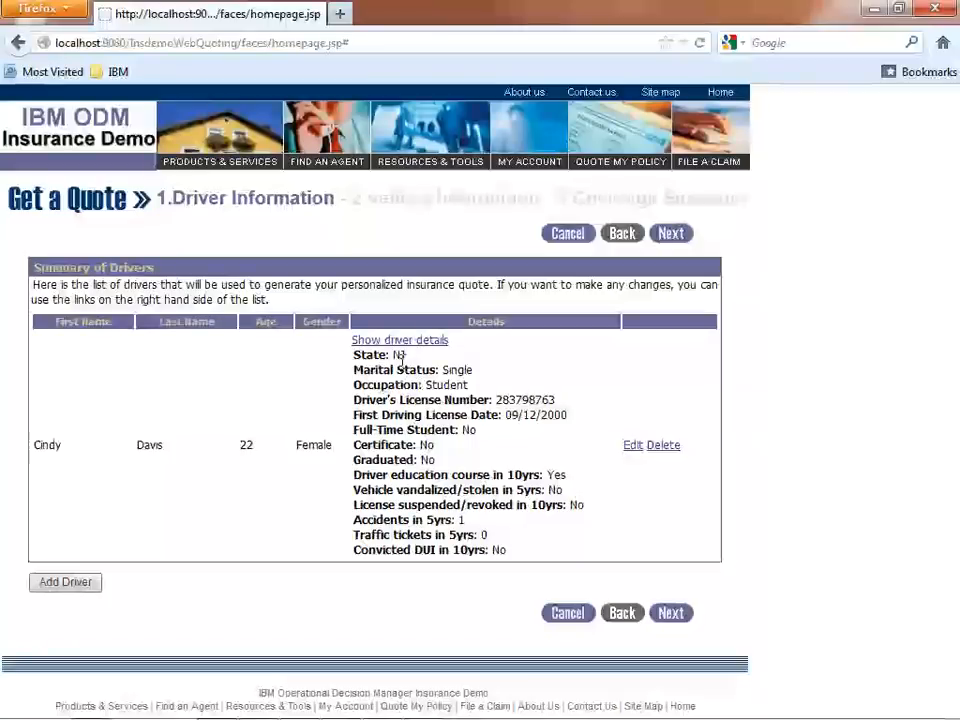
{"action": "double_click", "coordinate": [397, 356]}
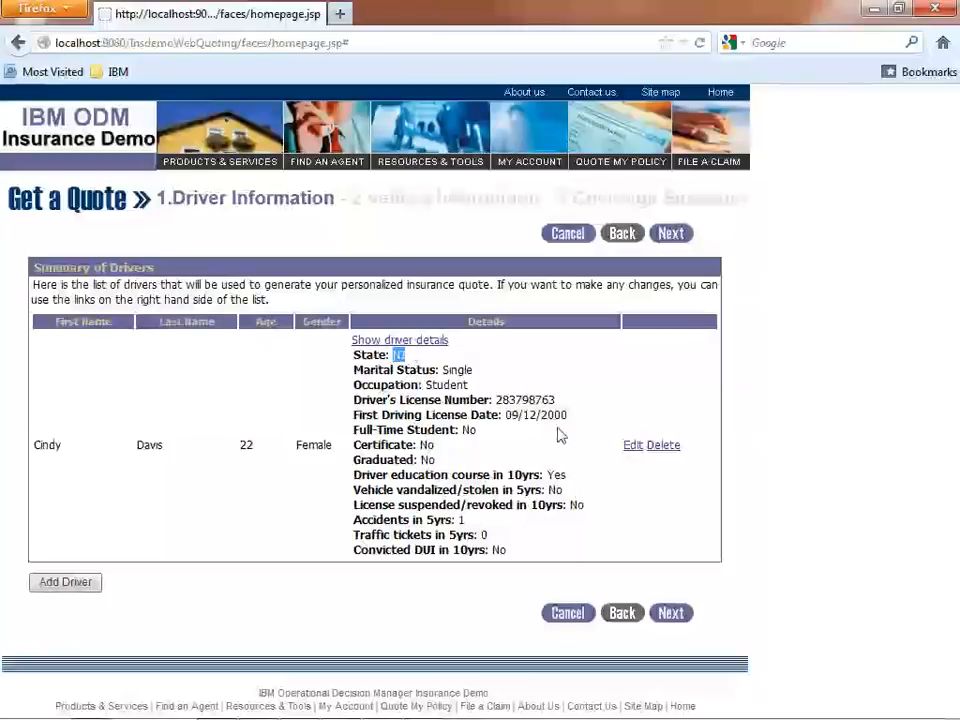
Continue the quote to the vehicle information and examine the 2012 Brand_A A1's details, especially the vehicle type.
{"action": "left_click", "coordinate": [670, 613]}
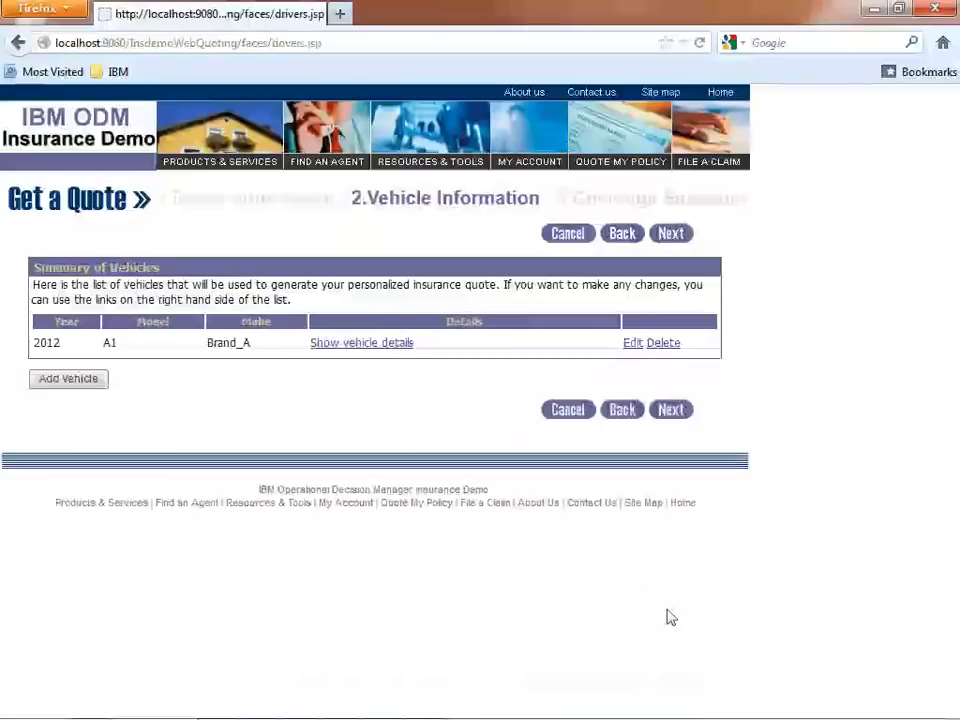
{"action": "left_click", "coordinate": [385, 344]}
{"action": "double_click", "coordinate": [392, 369]}
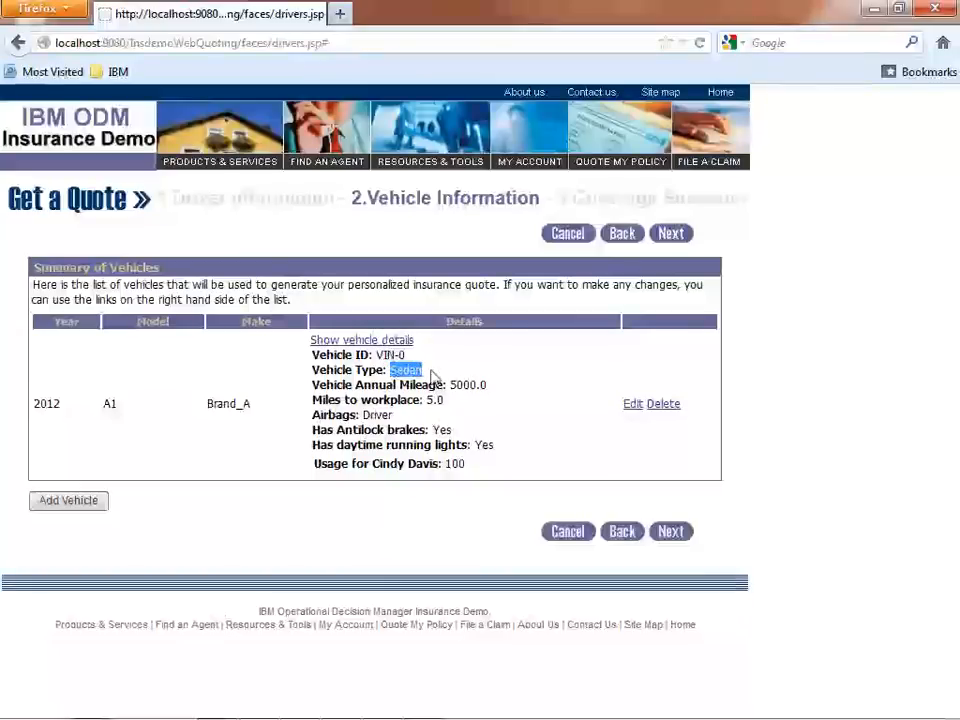
Submit the quote with the preselected coverages and expand the breakdown of the Comprehensive premium.
{"action": "left_click", "coordinate": [681, 543]}
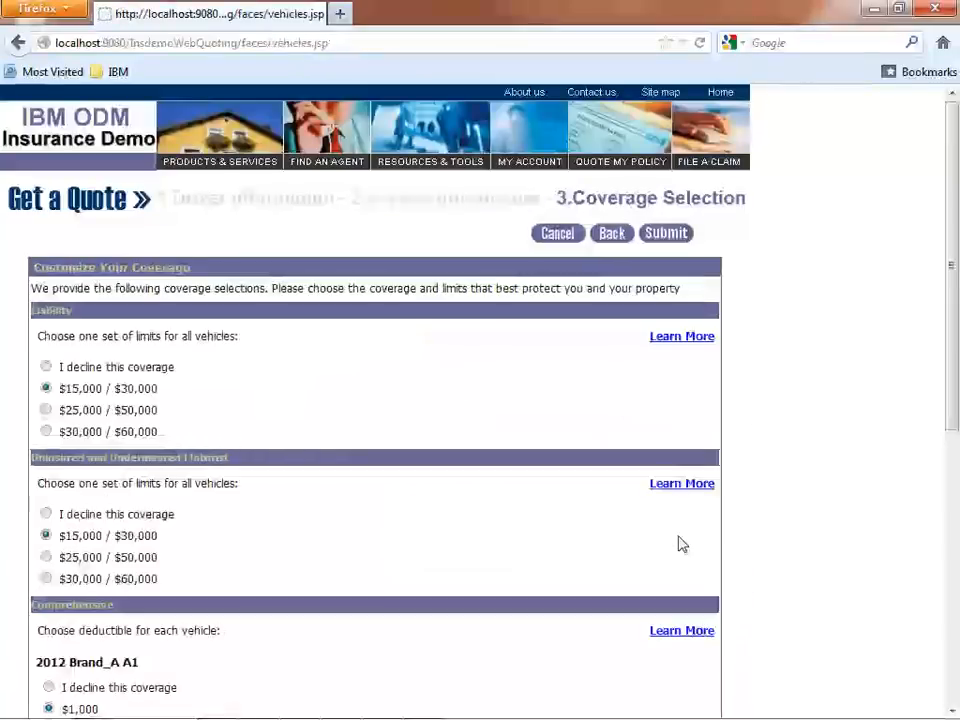
{"action": "left_click", "coordinate": [665, 240]}
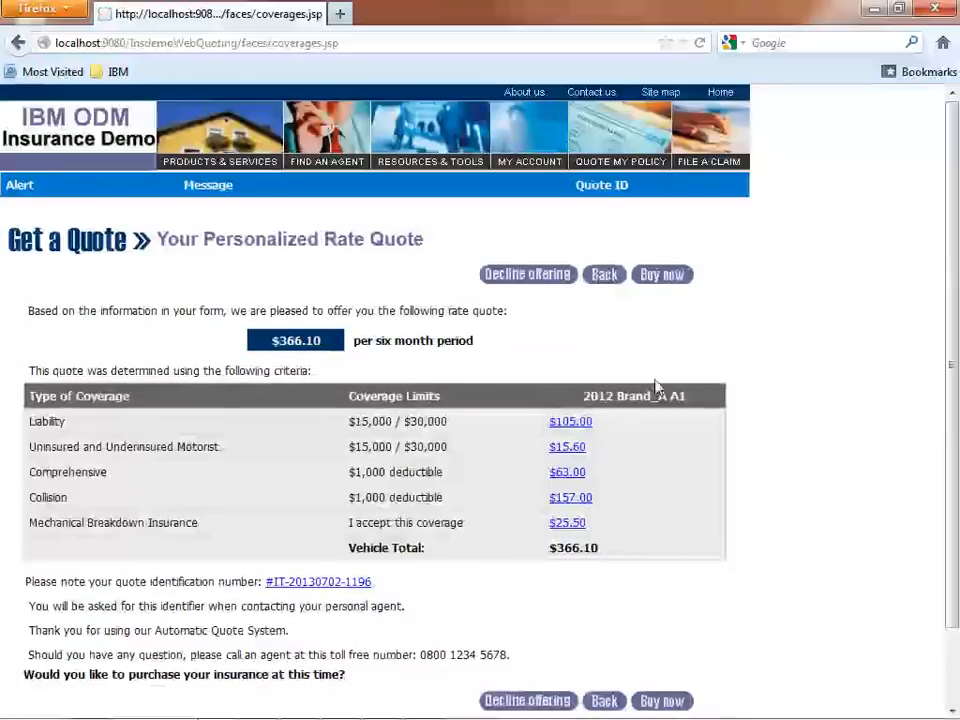
{"action": "left_click", "coordinate": [571, 474]}
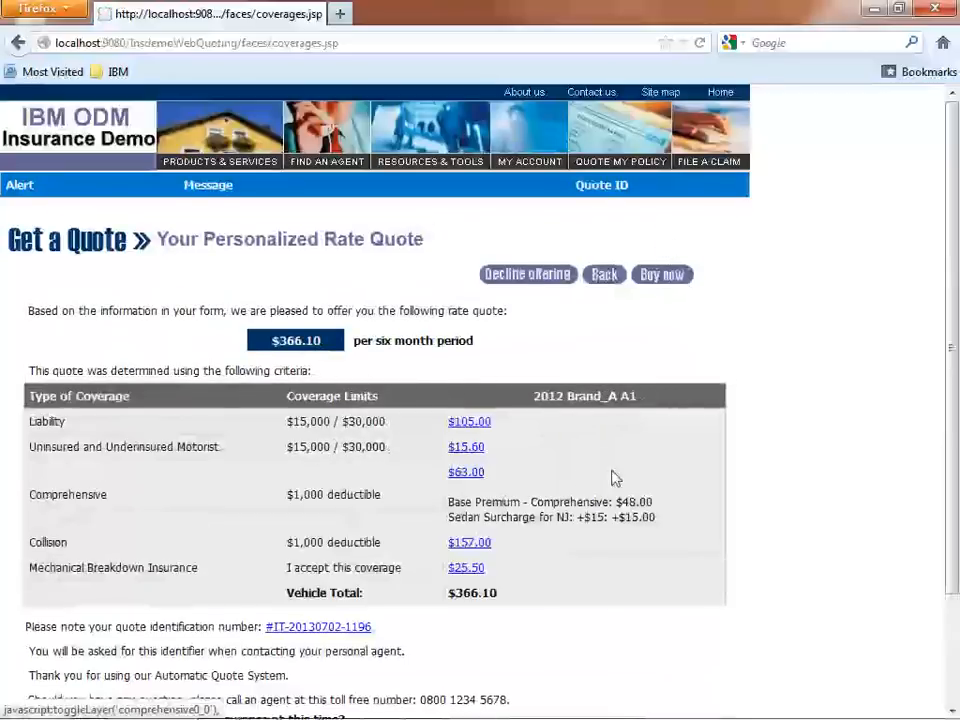